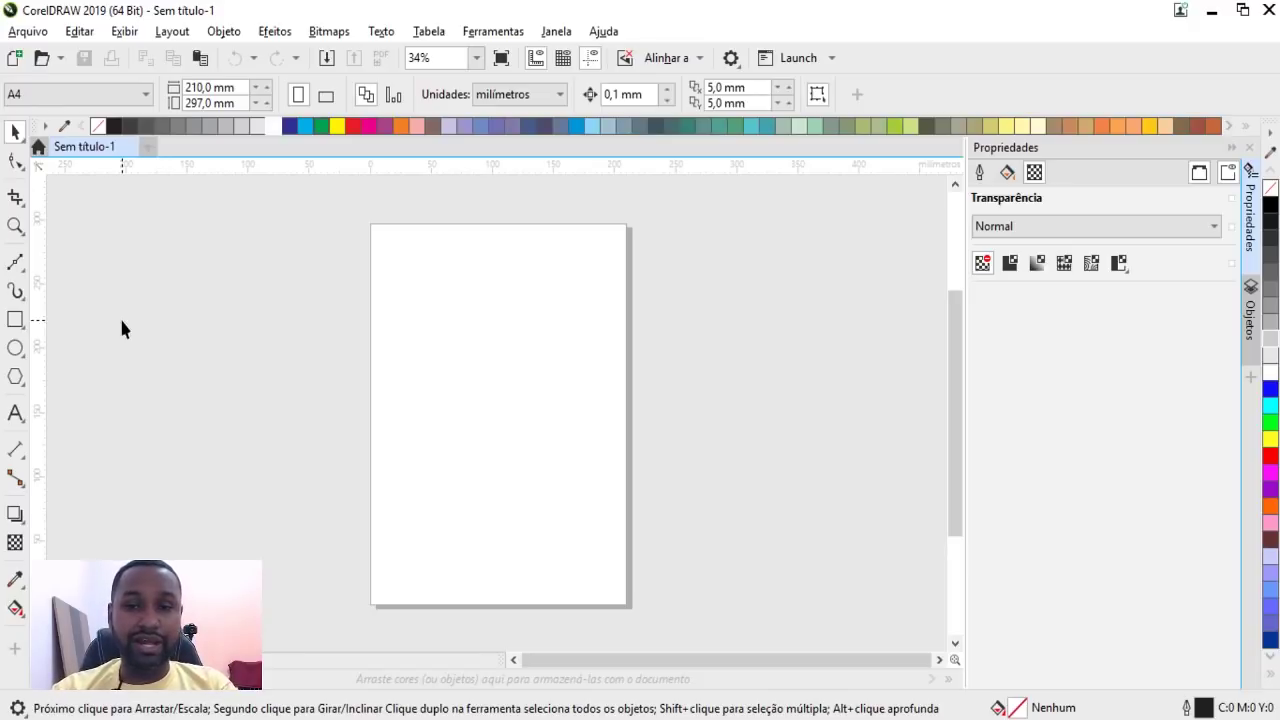
# Step: Set the page to landscape orientation and close the Properties docker
pyautogui.click(326, 95)
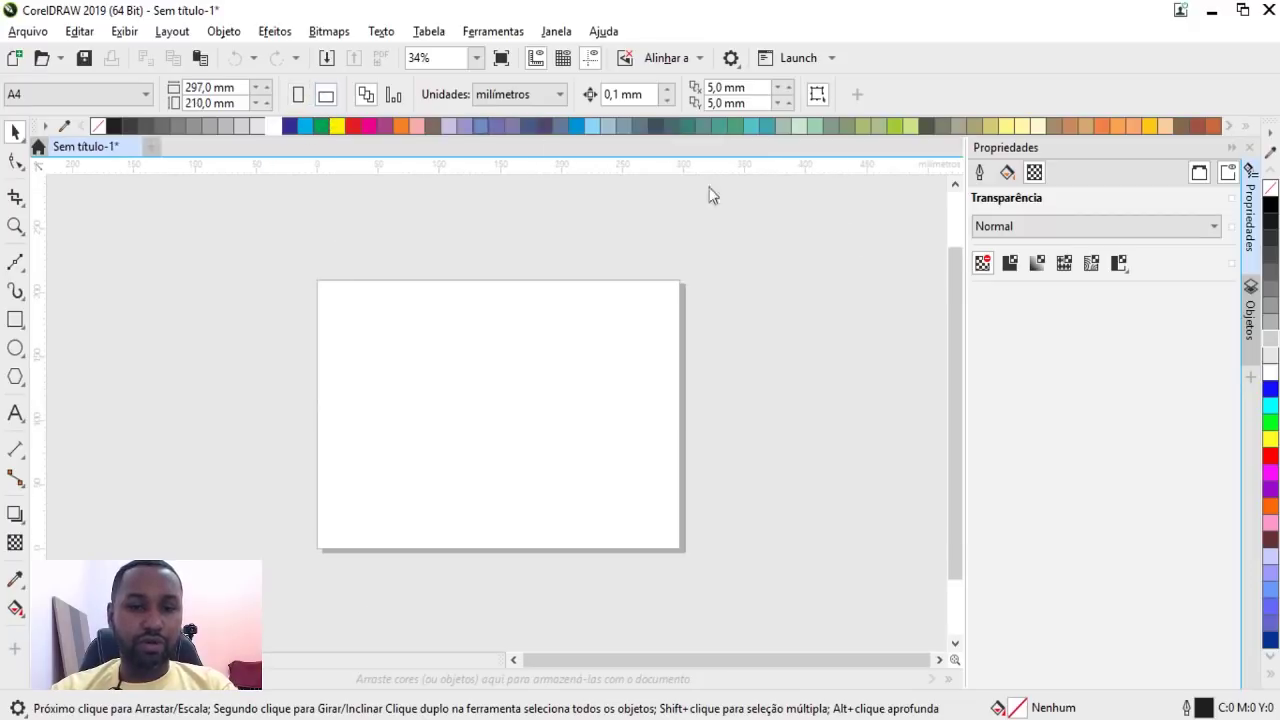
pyautogui.click(1245, 126)
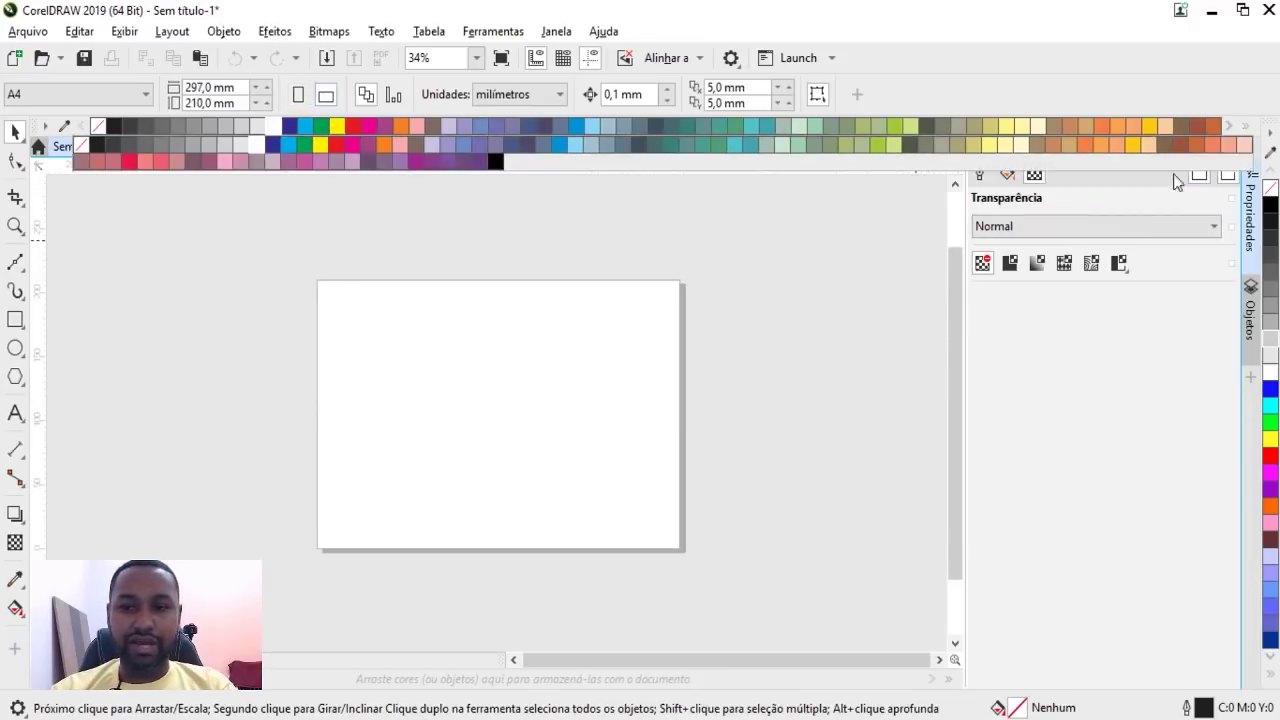
pyautogui.click(1245, 126)
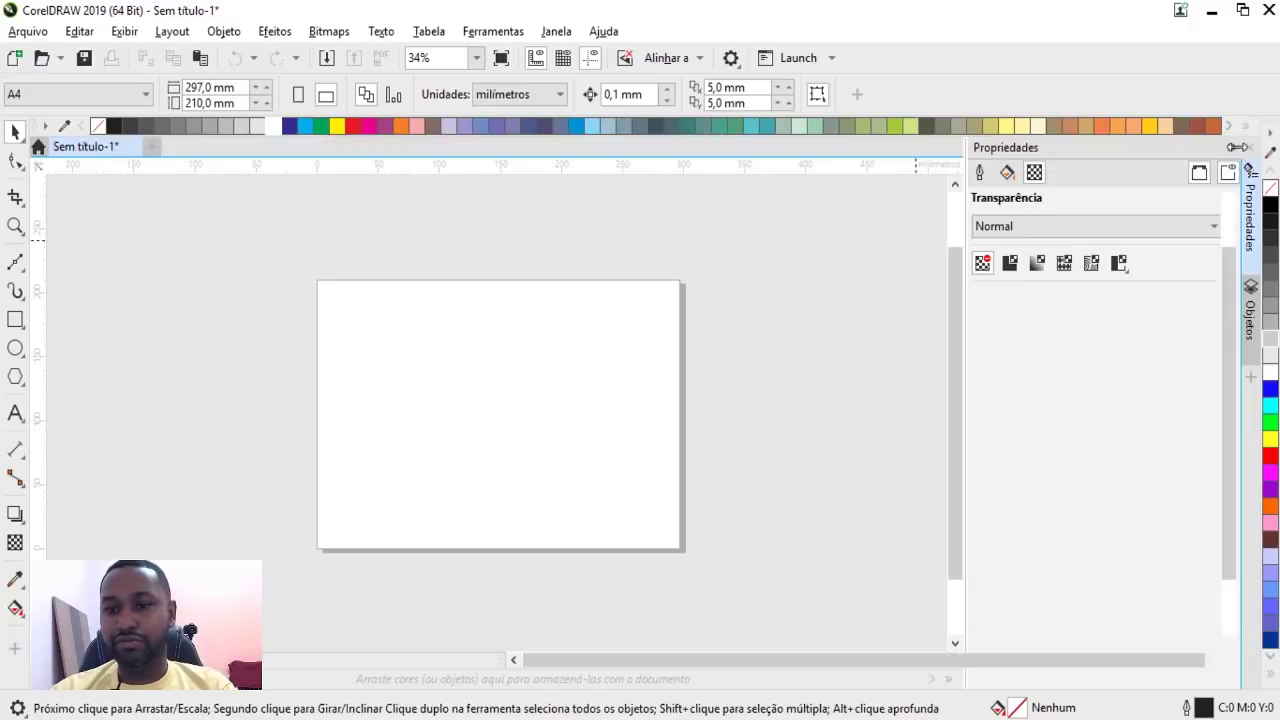
pyautogui.click(1245, 147)
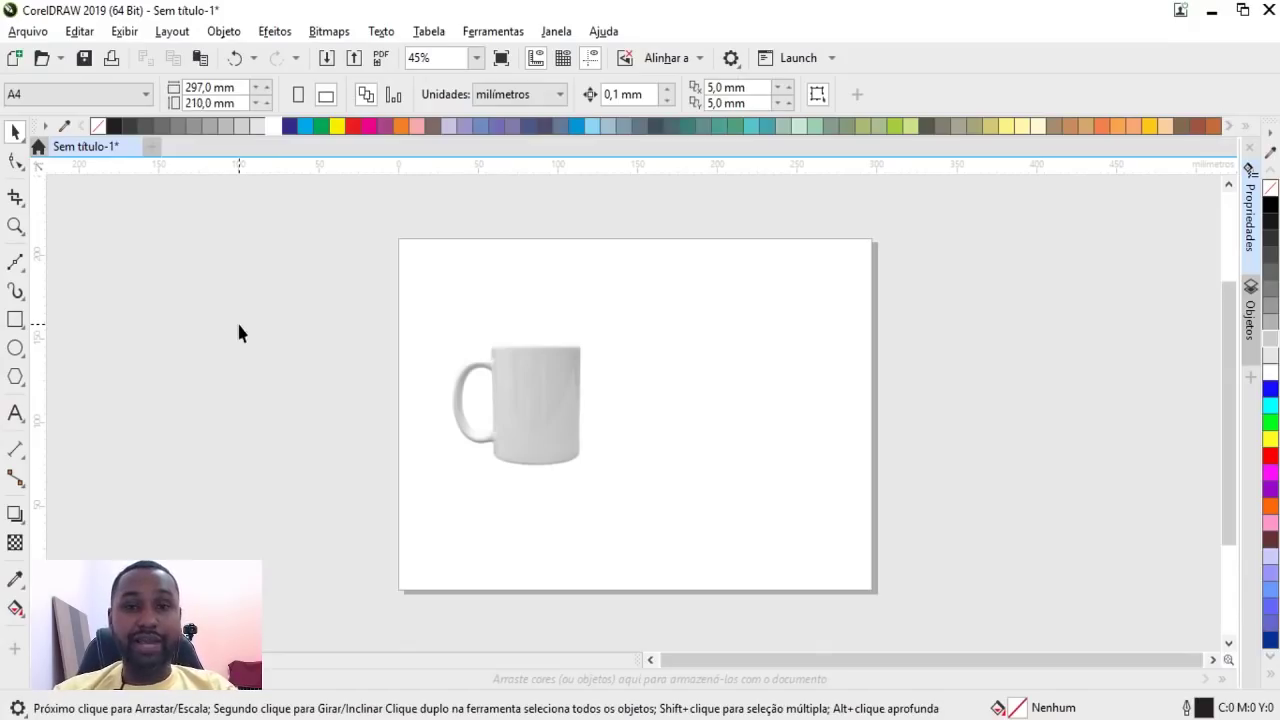
# Step: Centre the mug on the page, mirror it so the handle faces right, and enlarge it to 169.6%
pyautogui.click(555, 402)
pyautogui.press('p')
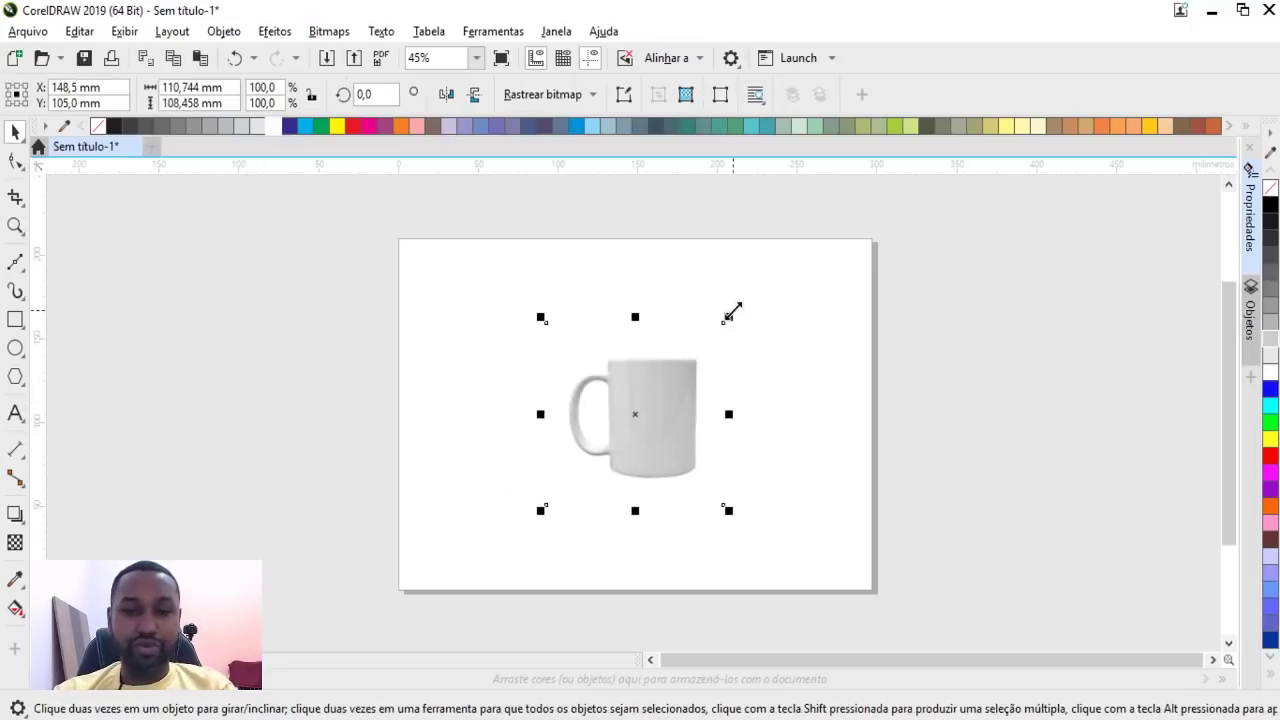
pyautogui.moveTo(731, 309); pyautogui.dragTo(820, 271)
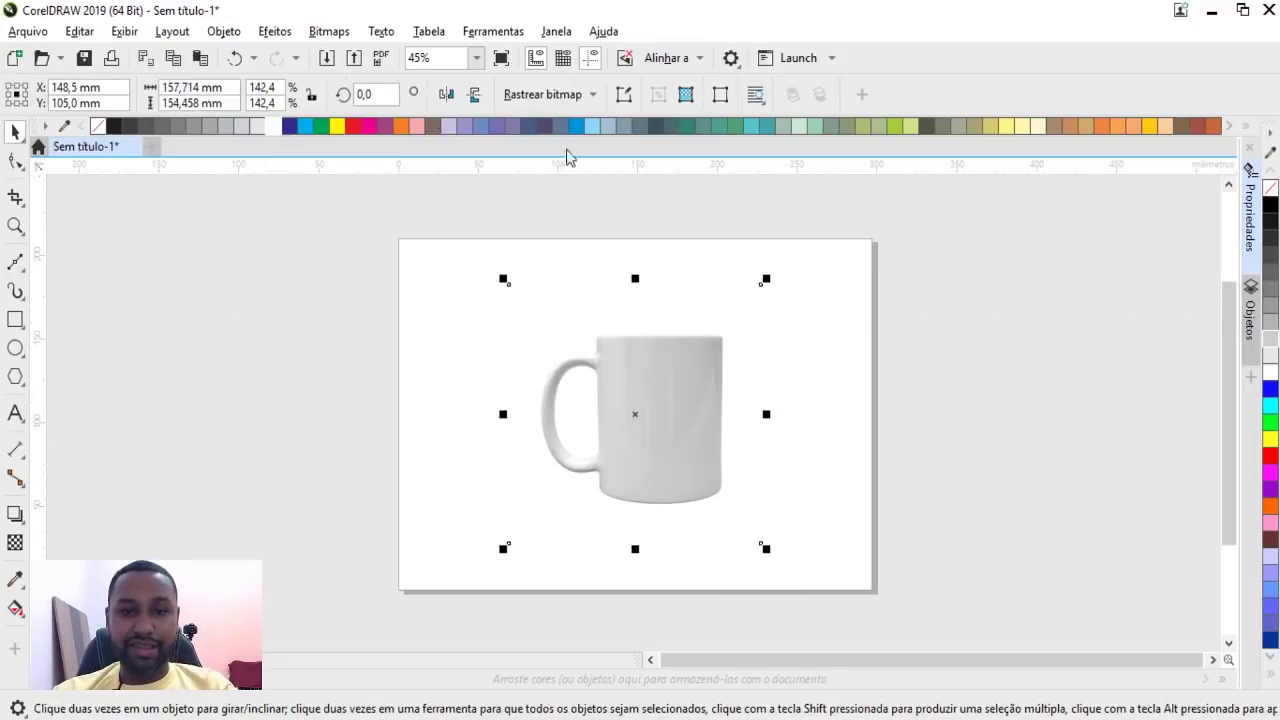
pyautogui.click(440, 97)
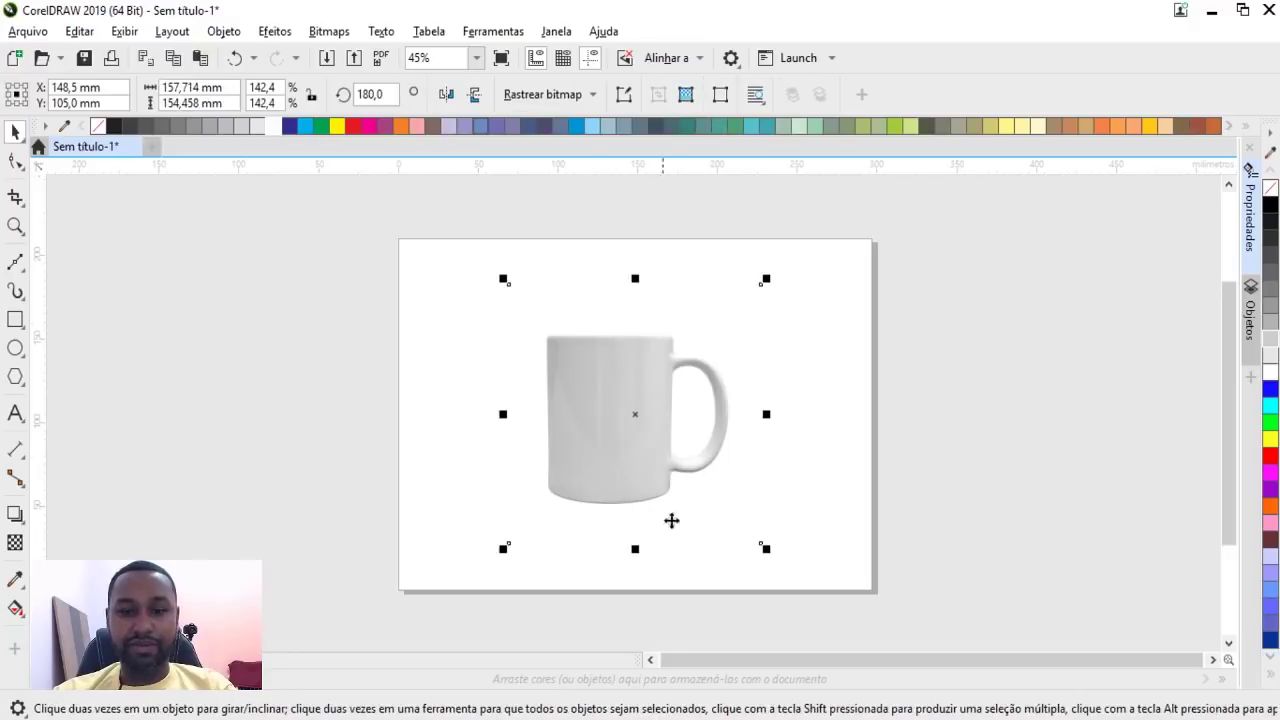
pyautogui.scroll(3, 778, 582)
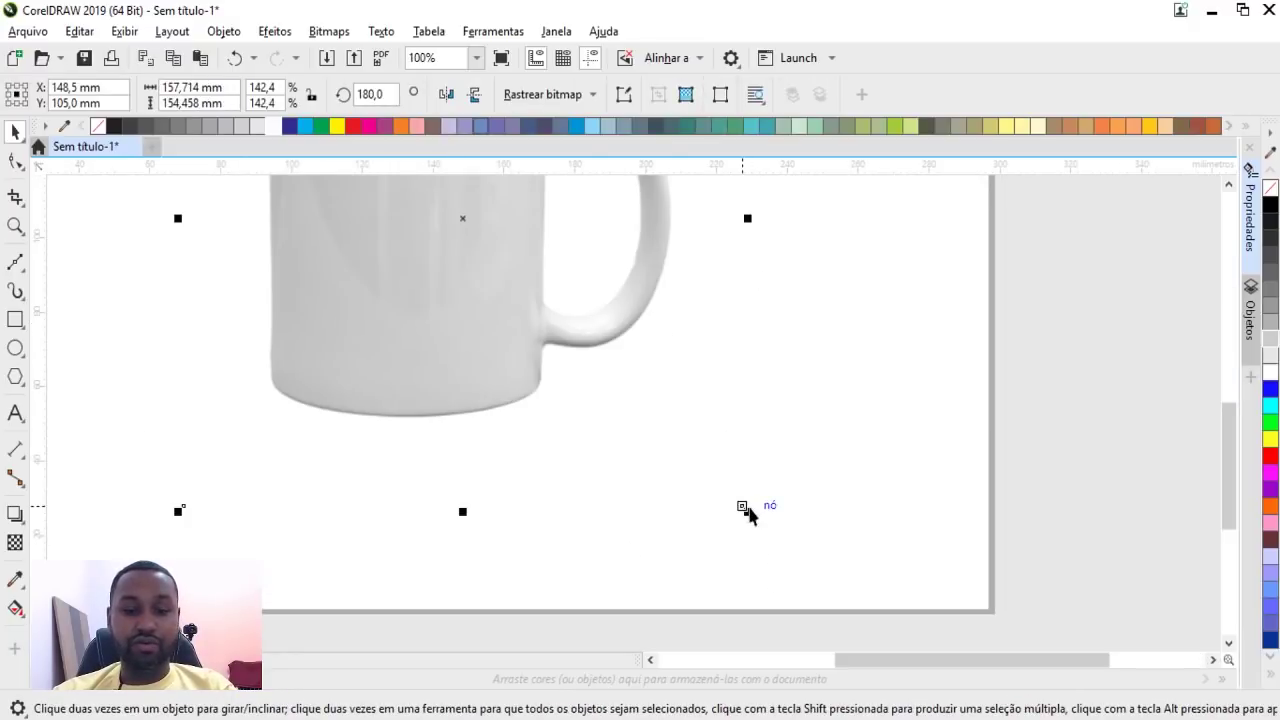
pyautogui.moveTo(745, 510); pyautogui.dragTo(805, 566)
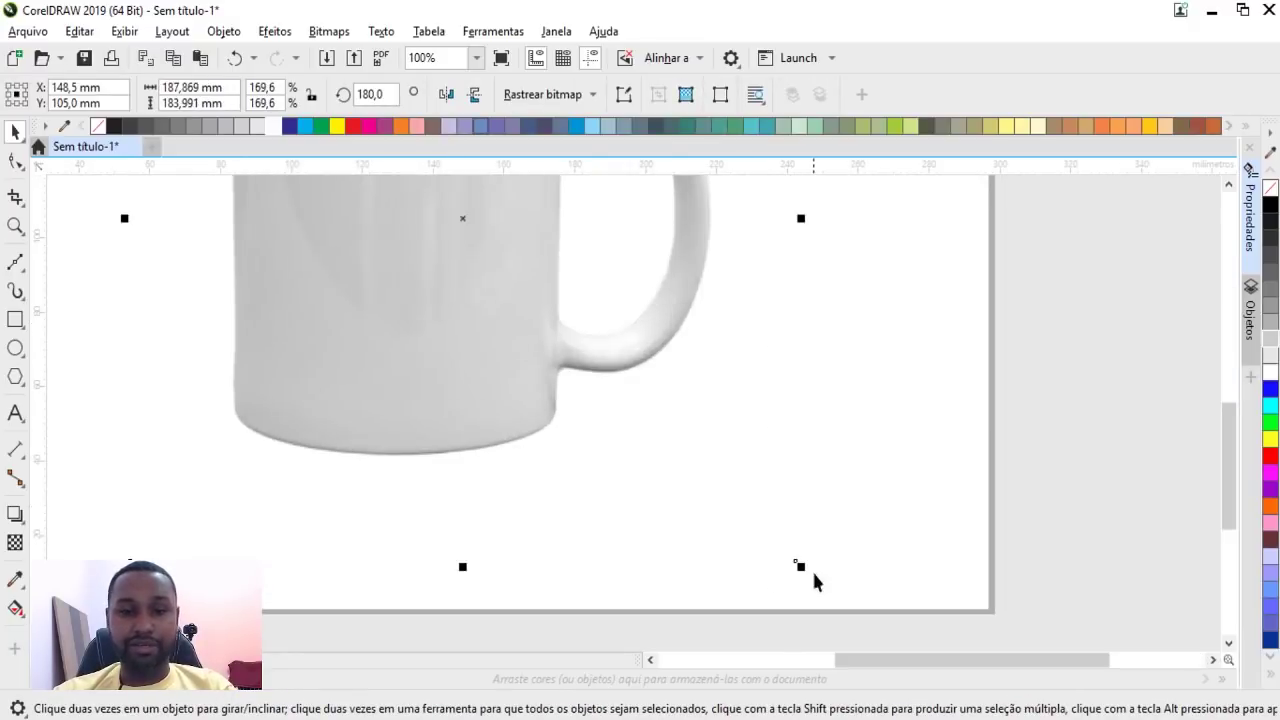
pyautogui.hotkey('shift', 'F4')
pyautogui.click(253, 405)
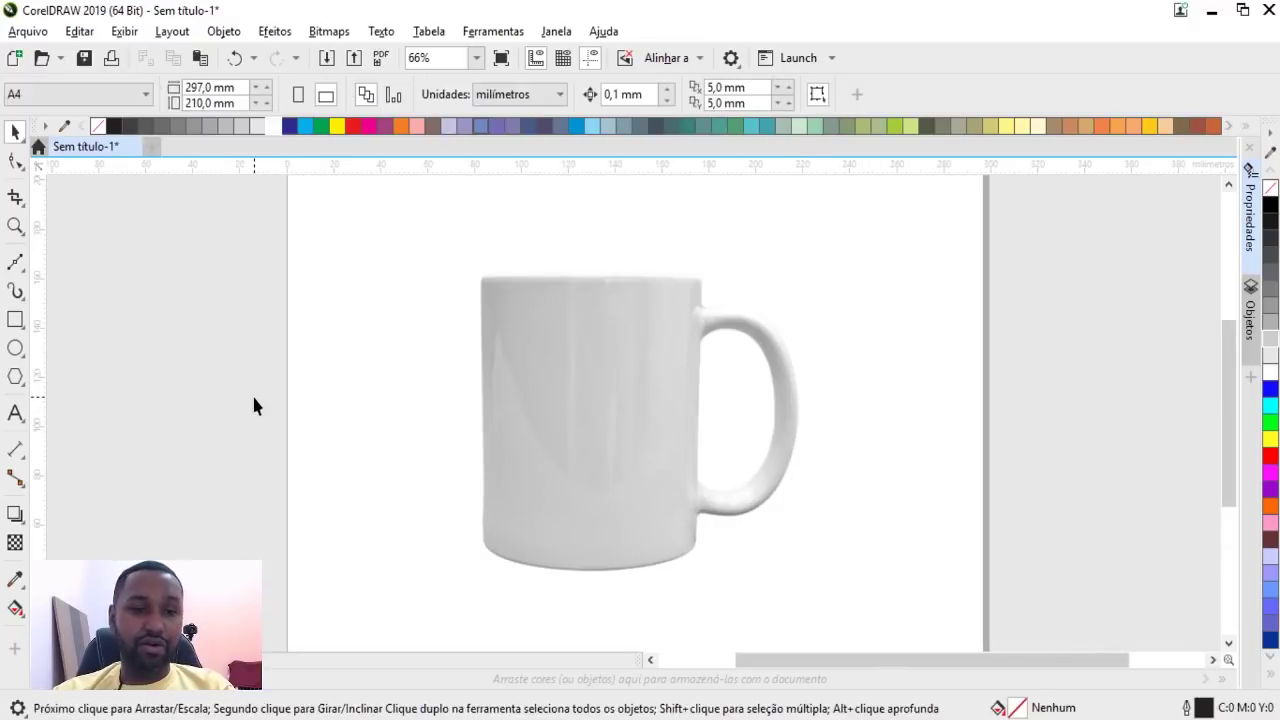
# Step: Draw a rectangle of about 91.5 × 101 mm over the mug's body, leaving out the handle
pyautogui.click(15, 320)
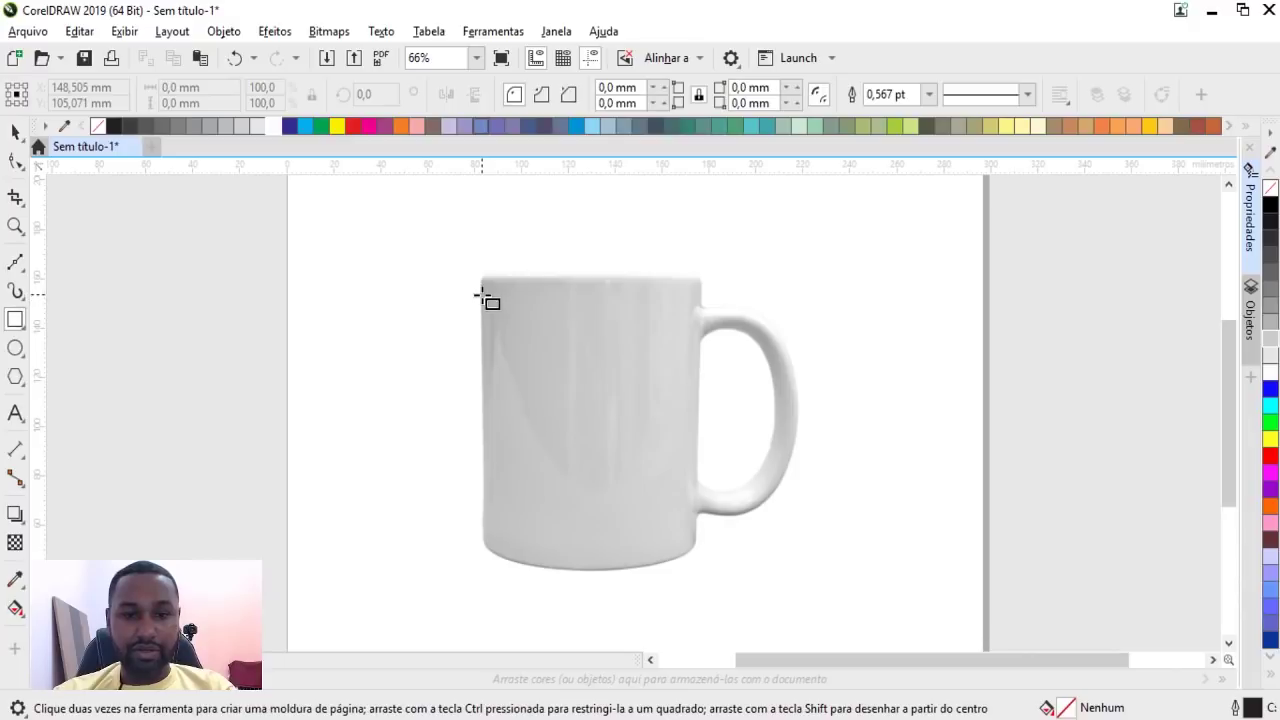
pyautogui.moveTo(481, 293); pyautogui.dragTo(696, 541)
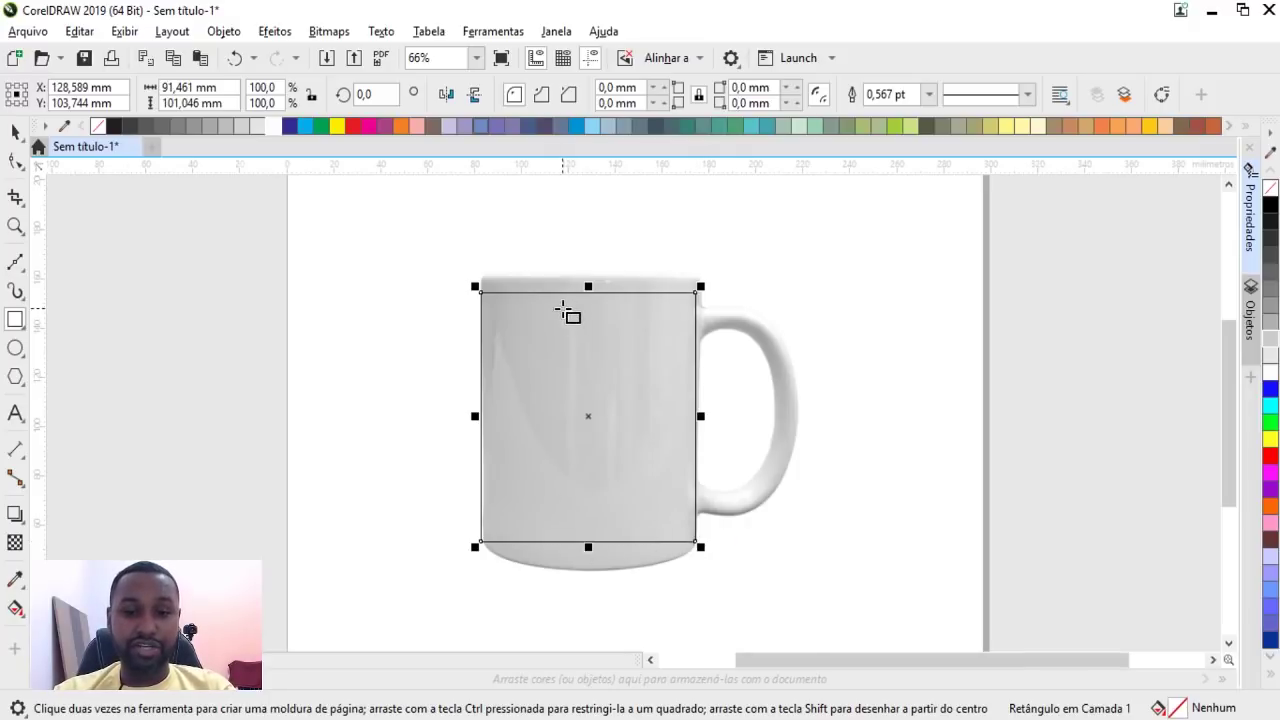
pyautogui.scroll(2, 571, 314)
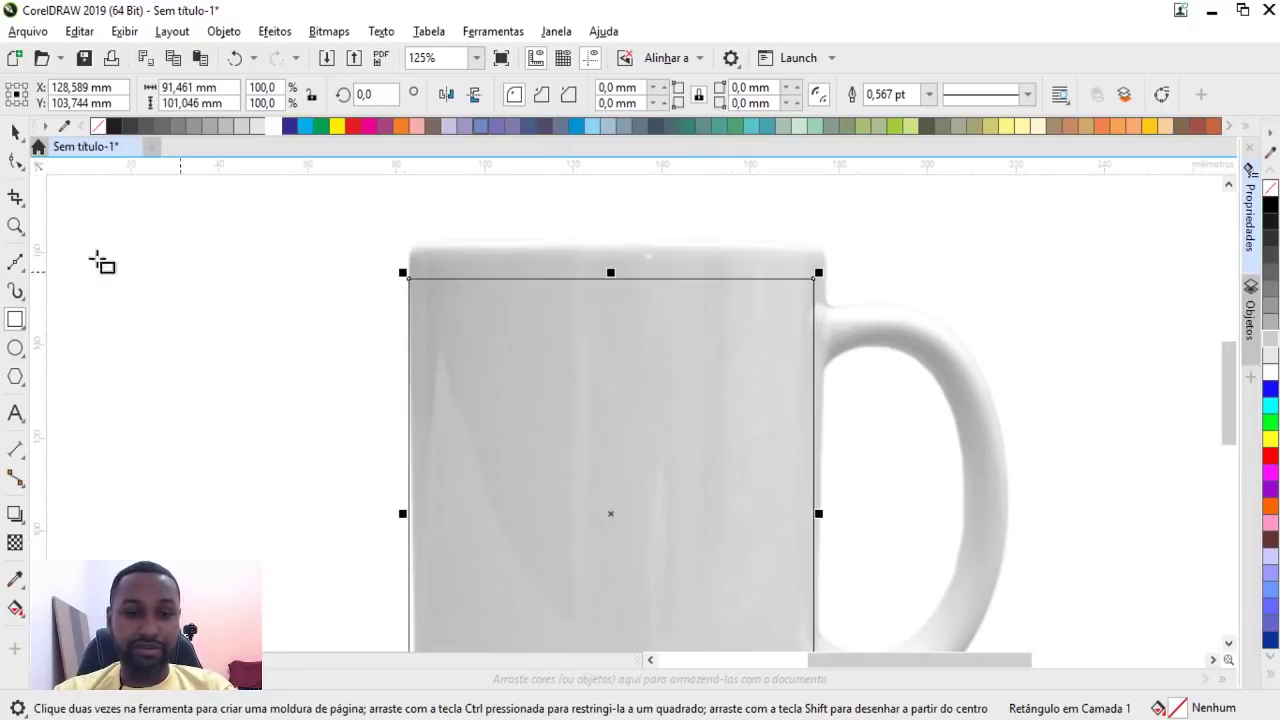
# Step: Convert the rectangle to curves and move its corner nodes onto the mug body's corners
pyautogui.click(14, 163)
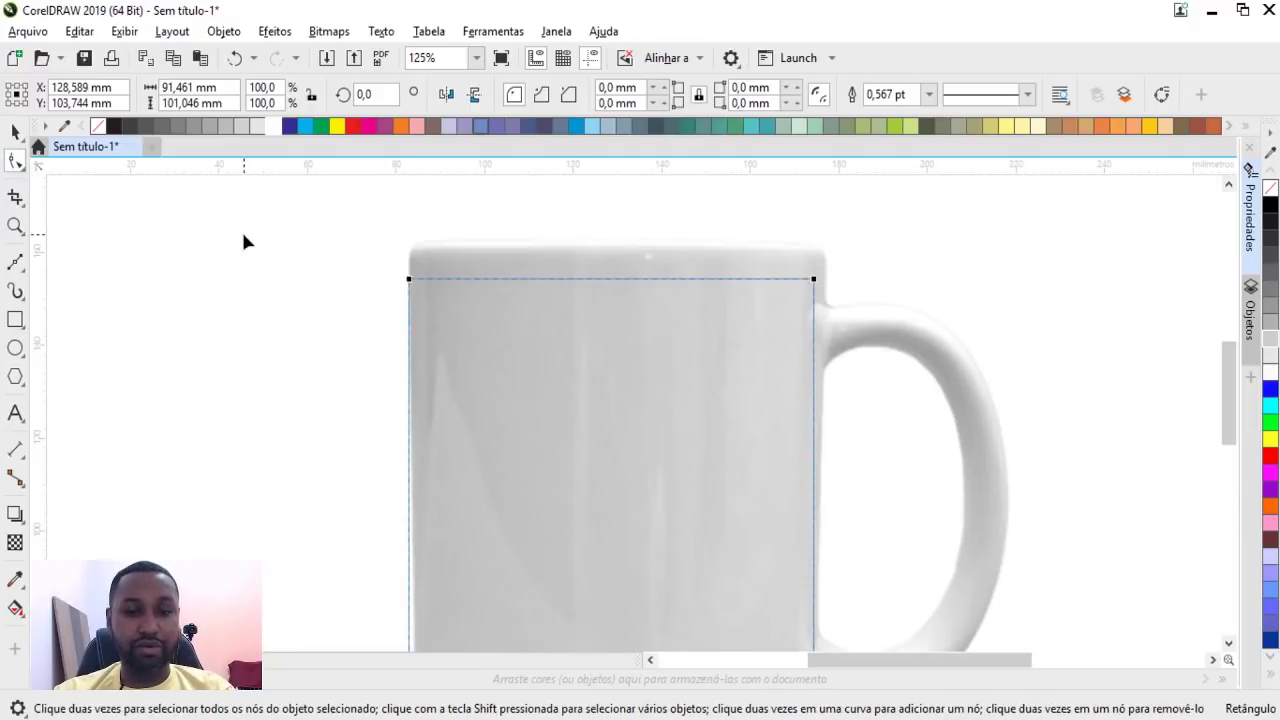
pyautogui.hotkey('ctrl', 'q')
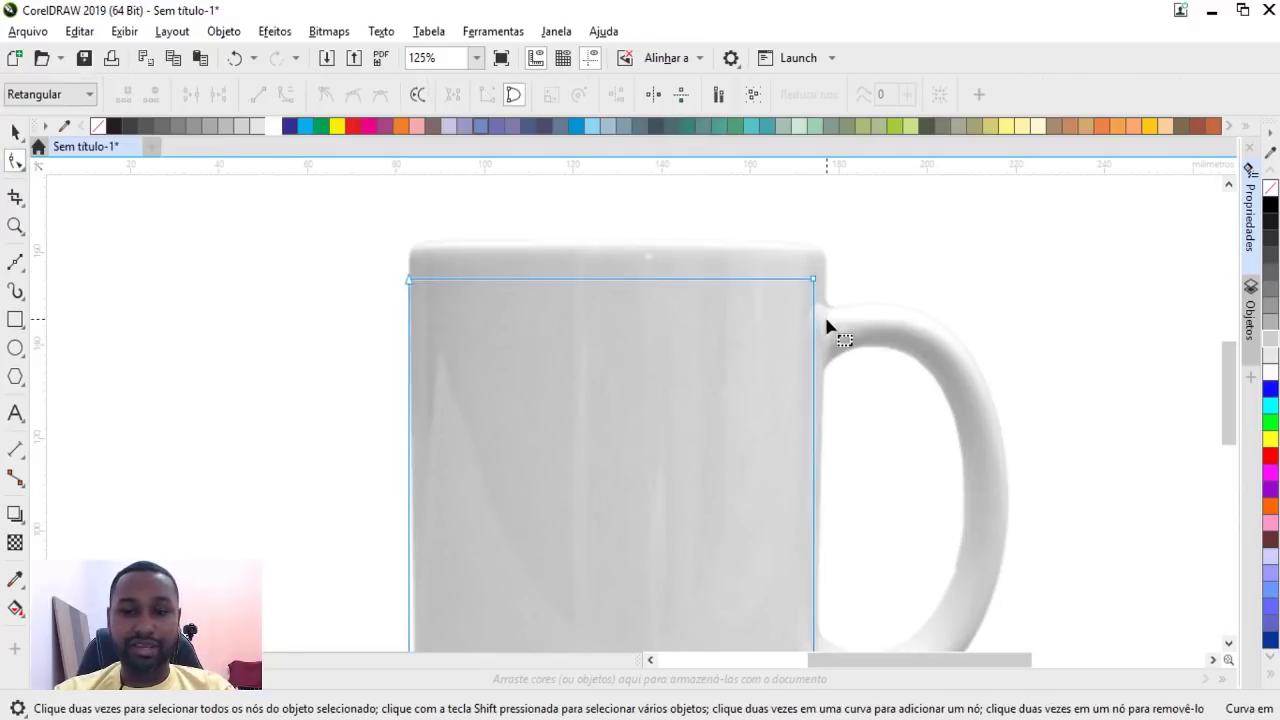
pyautogui.scroll(2, 826, 326)
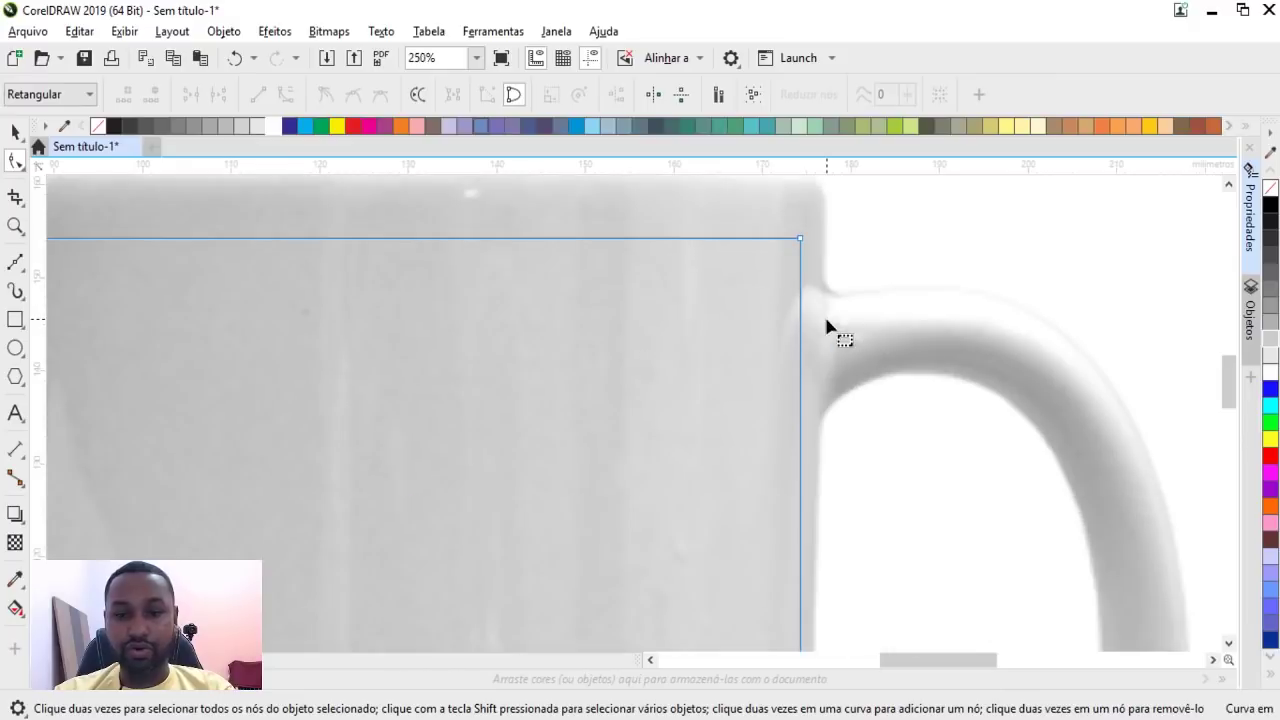
pyautogui.click(803, 238)
pyautogui.moveTo(811, 239); pyautogui.dragTo(823, 231)
pyautogui.scroll(-4, 824, 240)
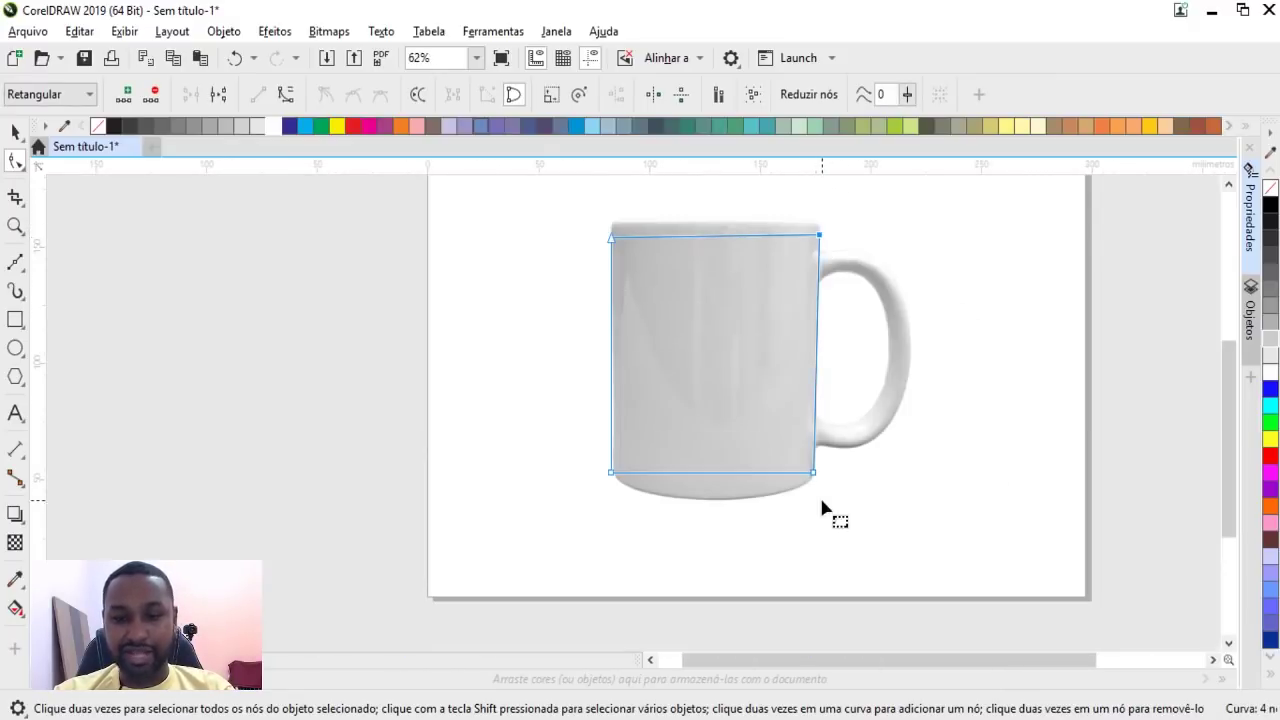
pyautogui.scroll(3, 816, 502)
pyautogui.scroll(3, 486, 286)
pyautogui.moveTo(494, 277); pyautogui.dragTo(514, 234)
pyautogui.scroll(-2, 449, 414)
pyautogui.scroll(-2, 445, 423)
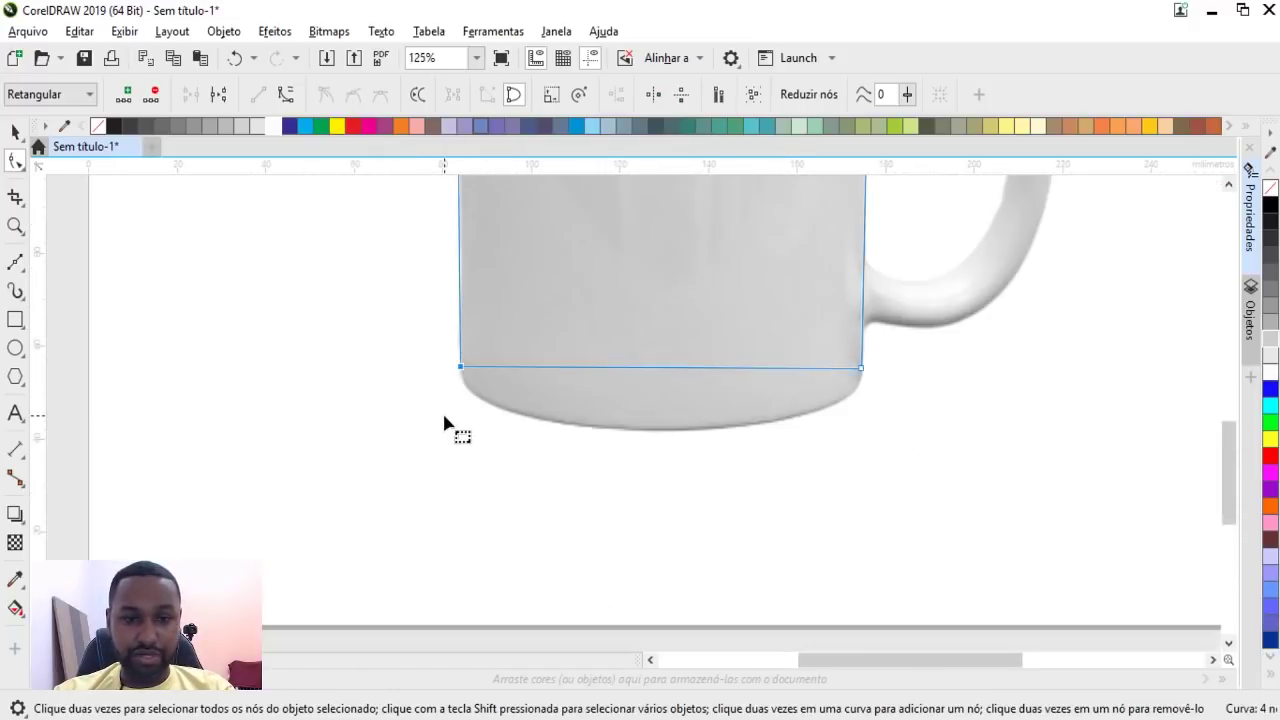
pyautogui.scroll(-3, 445, 423)
pyautogui.scroll(3, 440, 290)
pyautogui.scroll(4, 440, 358)
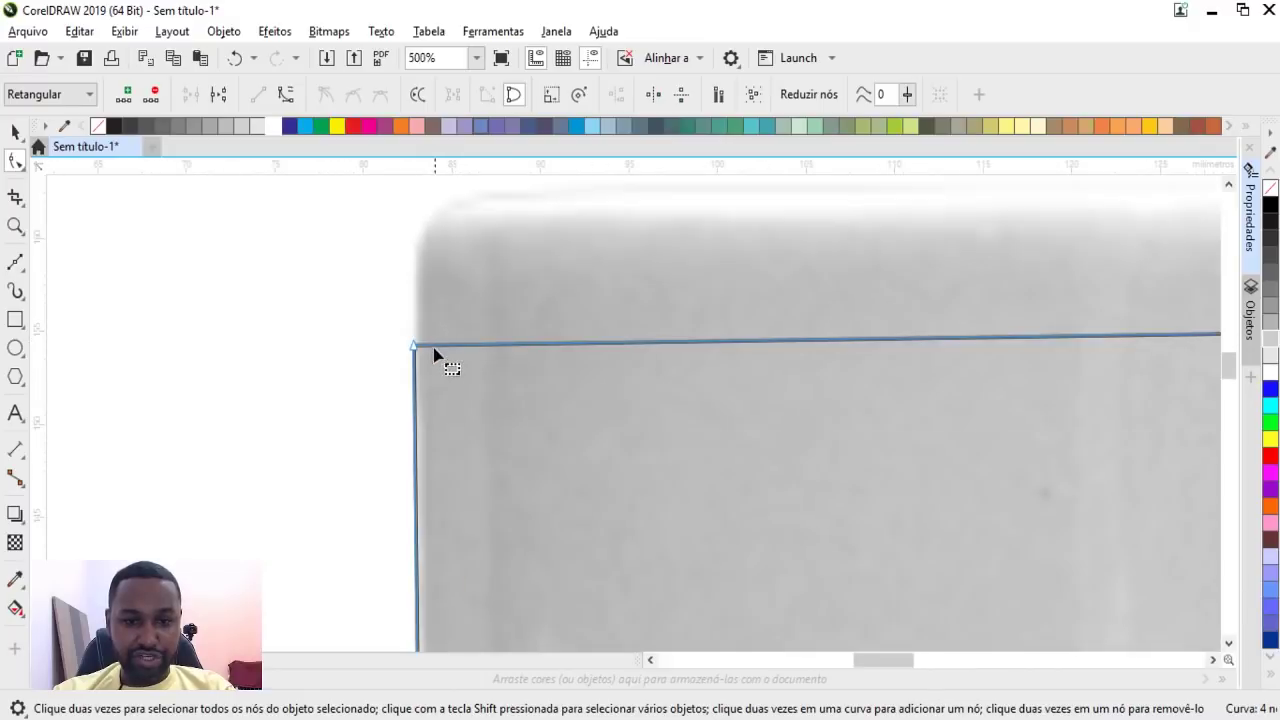
pyautogui.moveTo(416, 345); pyautogui.dragTo(429, 299)
pyautogui.scroll(4, 427, 297)
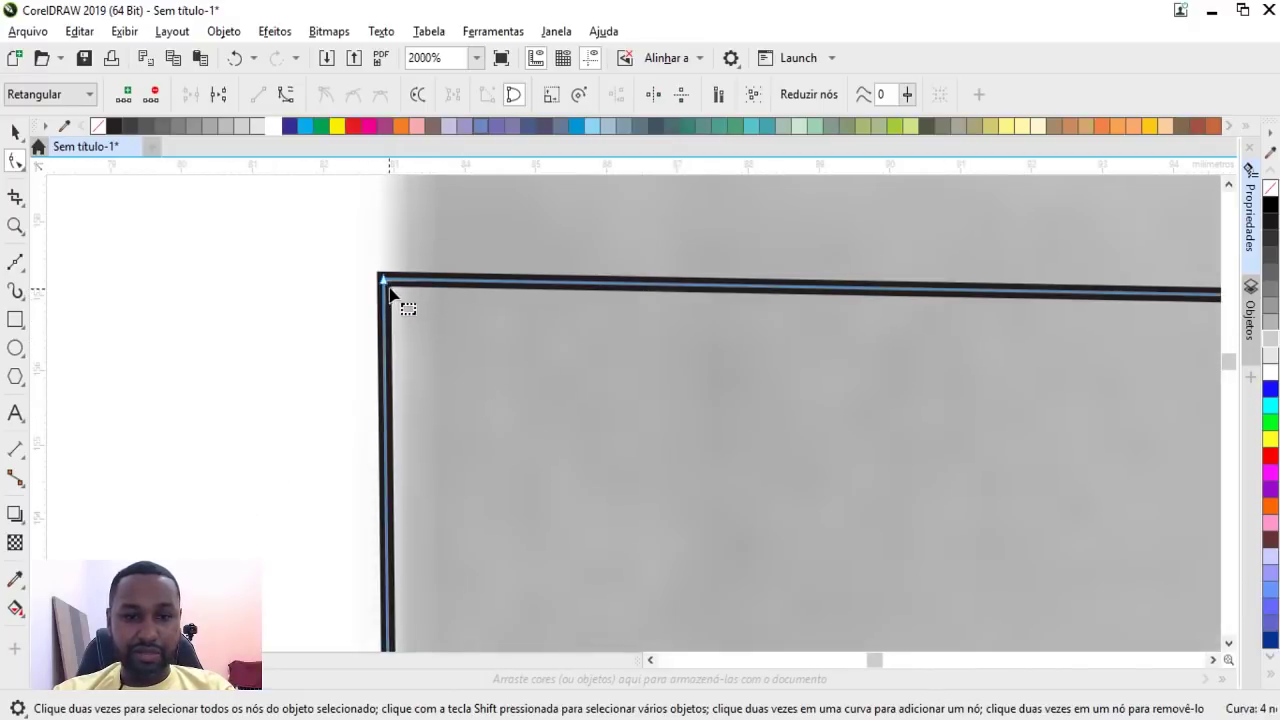
pyautogui.moveTo(386, 276)
pyautogui.mouseDown()
pyautogui.moveTo(407, 255)
pyautogui.moveTo(491, 349)
pyautogui.mouseUp()
pyautogui.scroll(-4, 407, 255)
pyautogui.scroll(-4, 417, 263)
# Step: Convert the left edge to a curve and bend it to follow the mug's side
pyautogui.moveTo(358, 218); pyautogui.dragTo(458, 320)
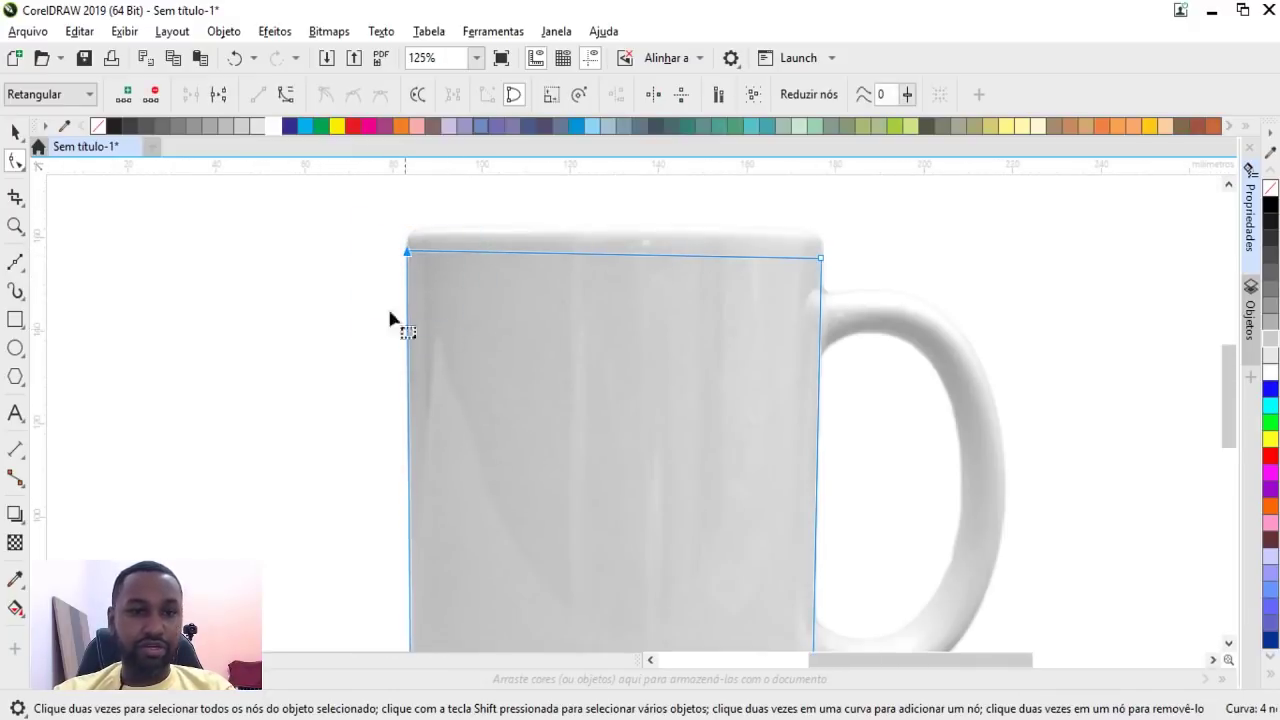
pyautogui.click(285, 94)
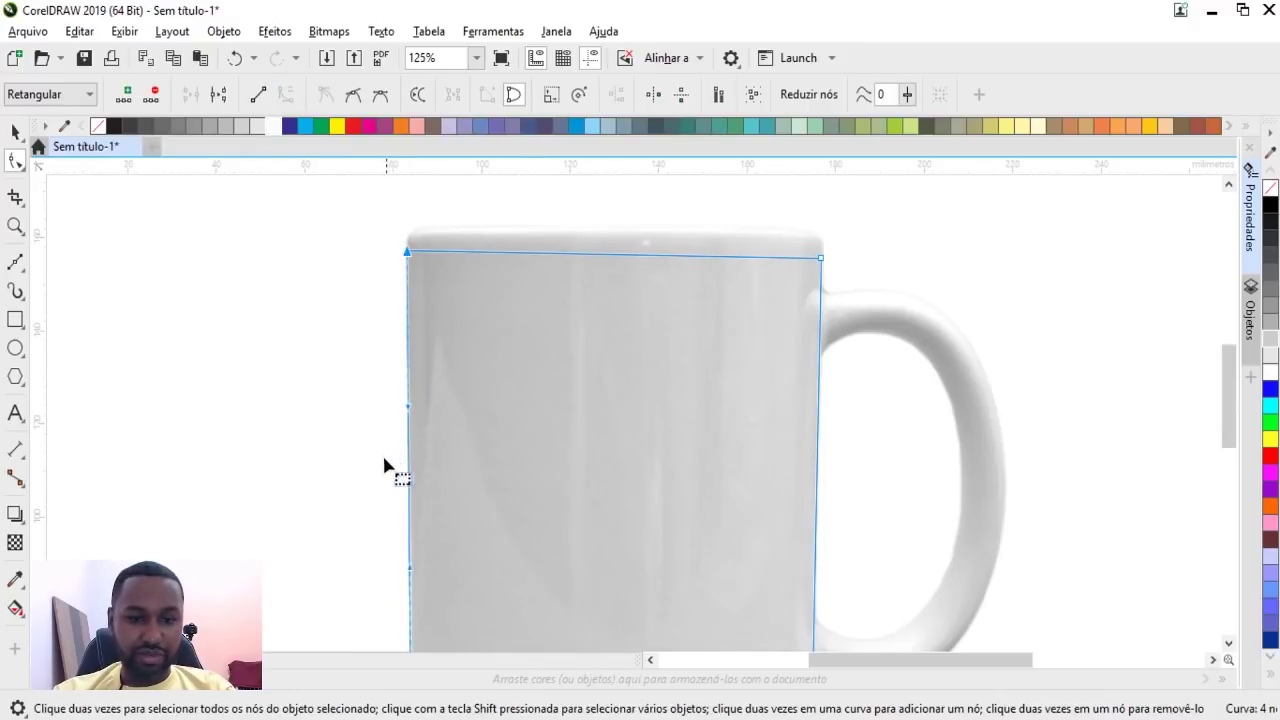
pyautogui.scroll(2, 412, 600)
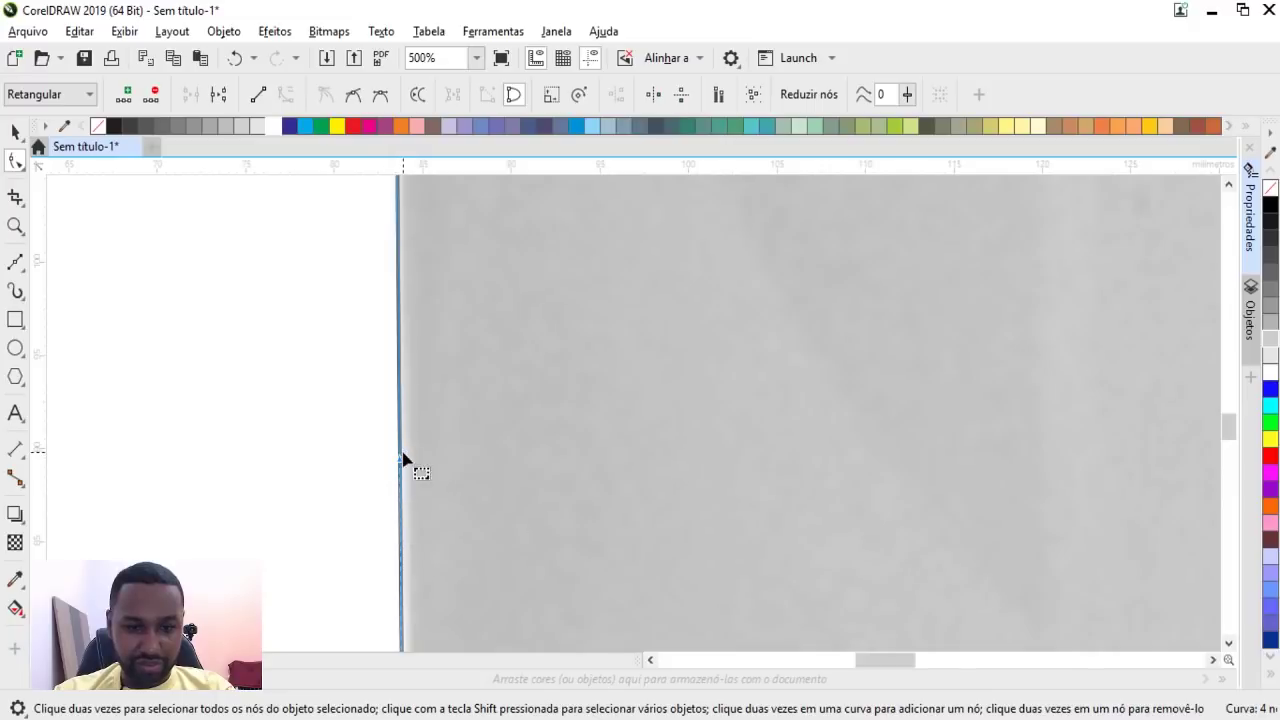
pyautogui.moveTo(402, 458); pyautogui.dragTo(408, 455)
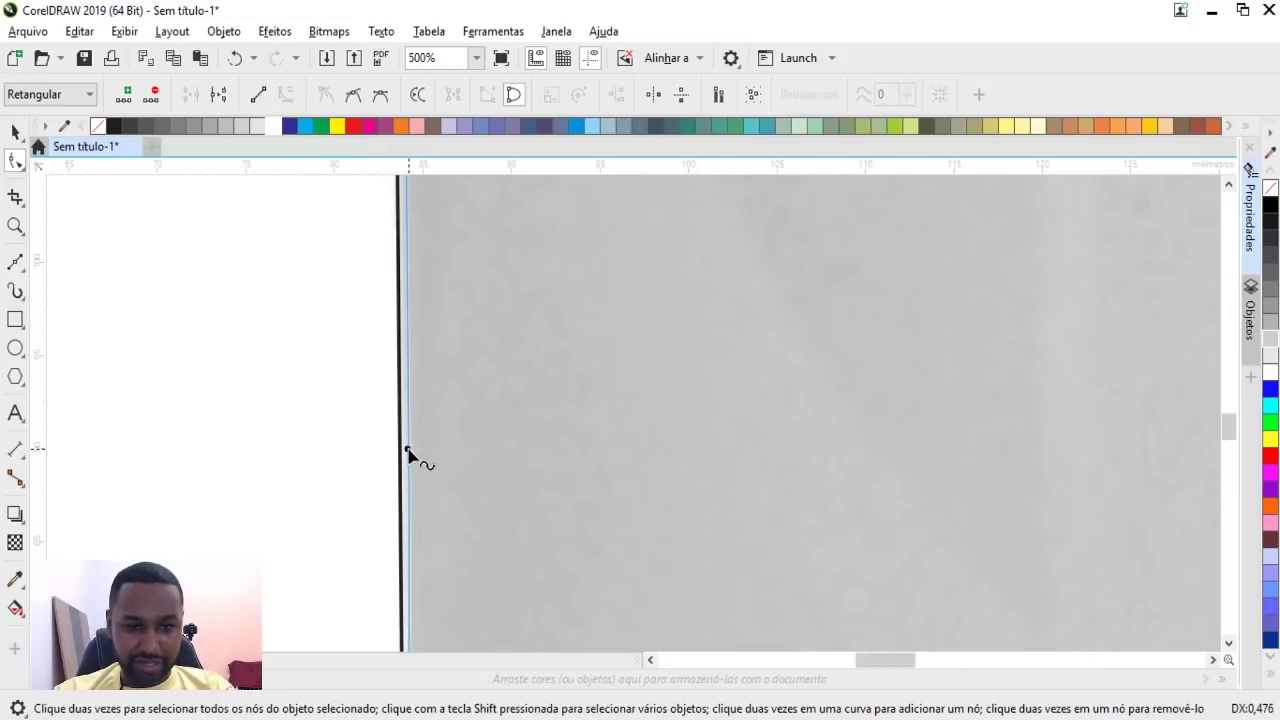
pyautogui.scroll(-2, 400, 400)
pyautogui.scroll(-3, 420, 446)
pyautogui.scroll(1, 470, 390)
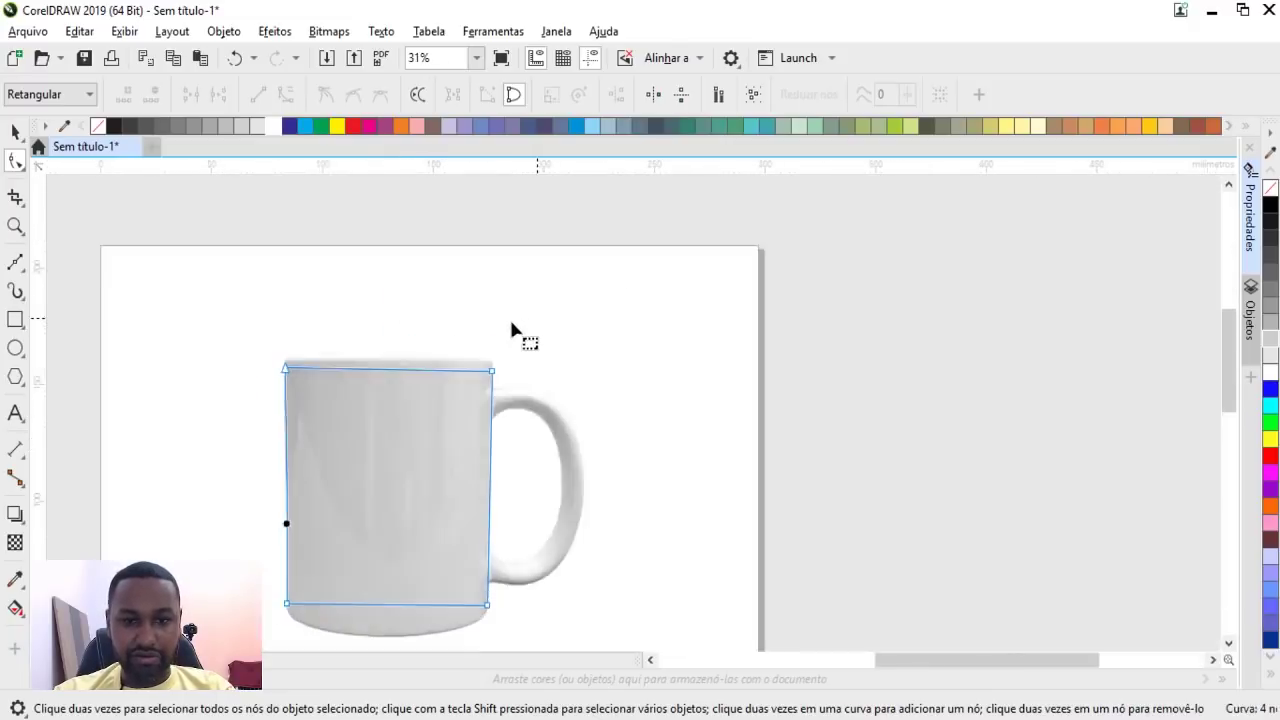
pyautogui.scroll(2, 505, 345)
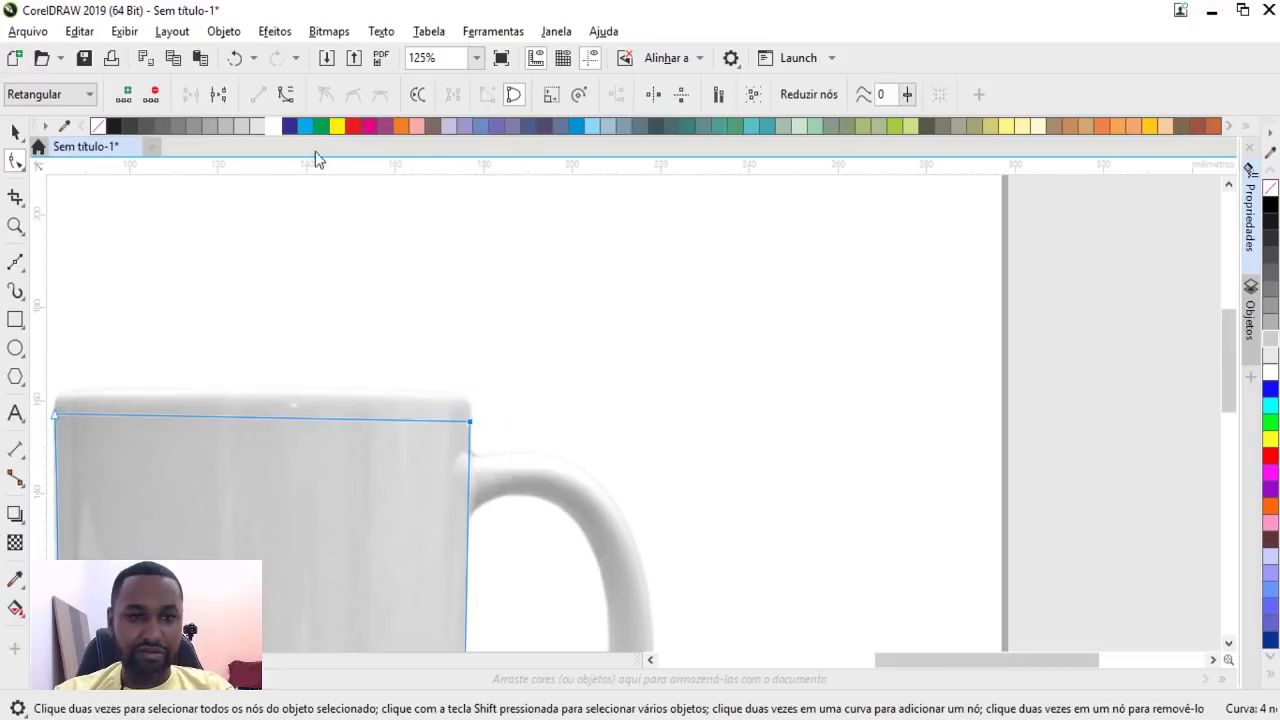
# Step: Curve the top edge to bow along the rim, with the top-right corner lifted onto it
pyautogui.click(285, 94)
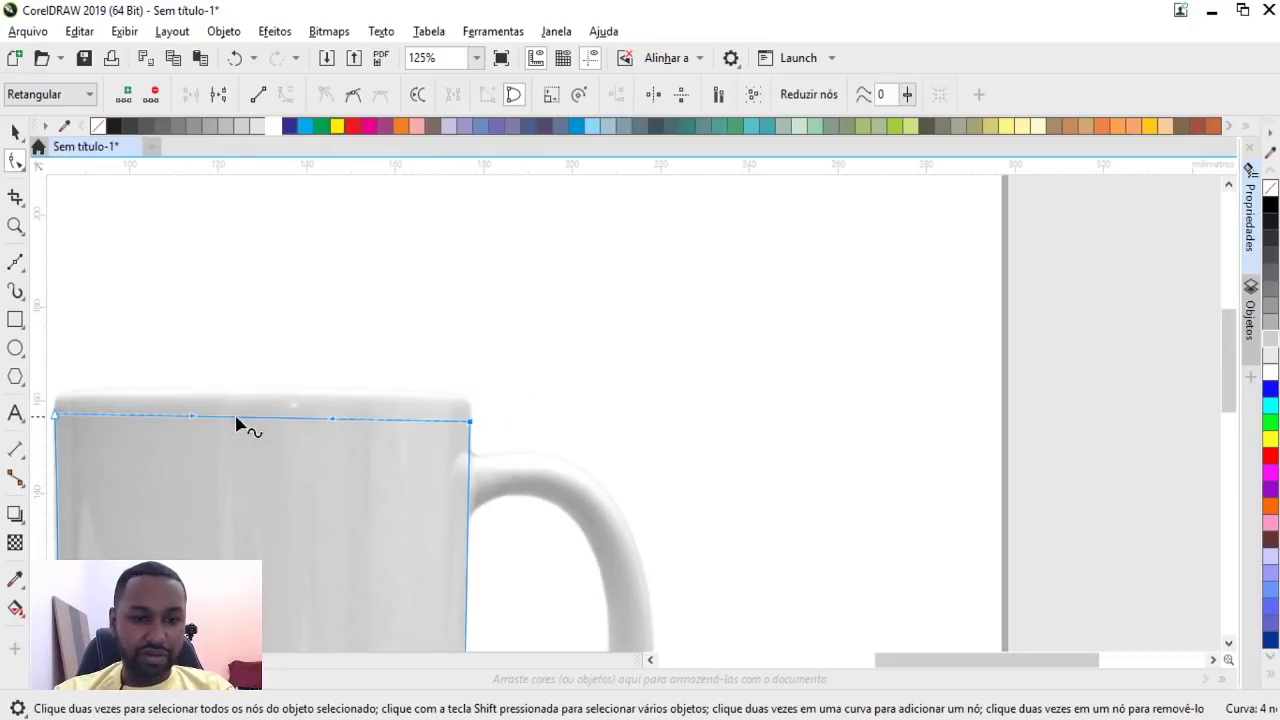
pyautogui.moveTo(249, 420)
pyautogui.mouseDown()
pyautogui.moveTo(241, 431)
pyautogui.moveTo(252, 432)
pyautogui.mouseUp()
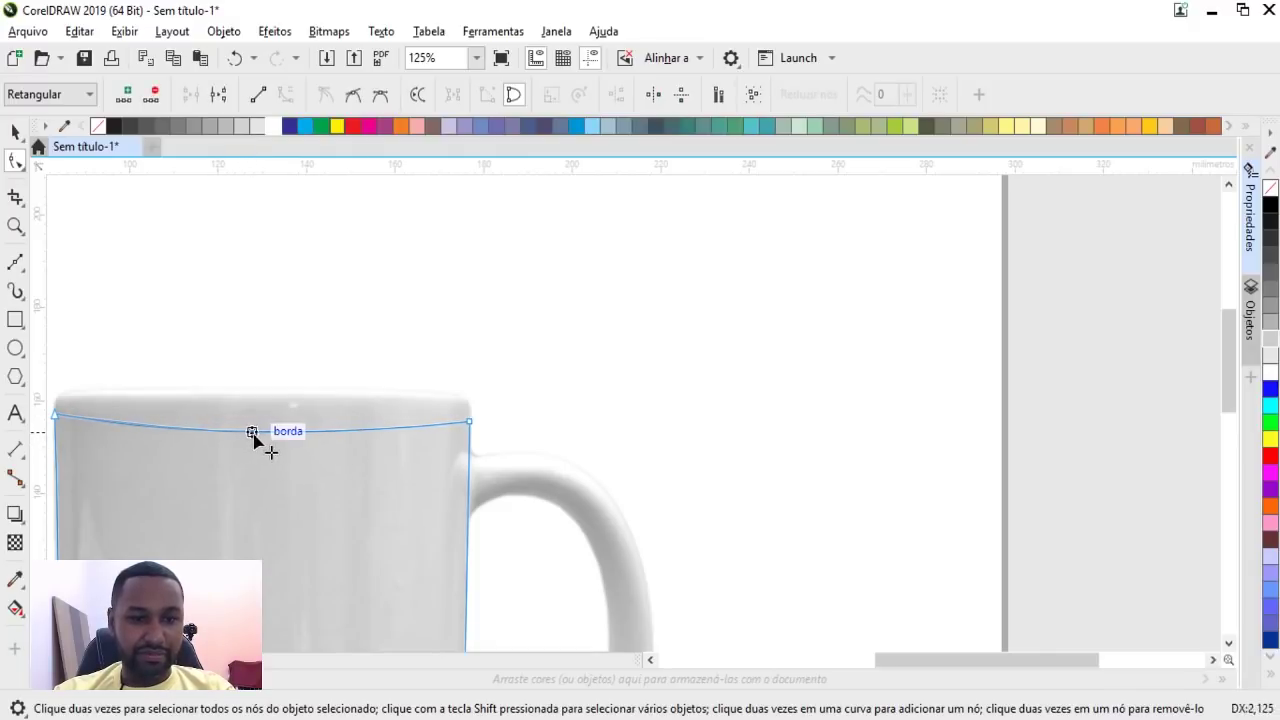
pyautogui.click(401, 450)
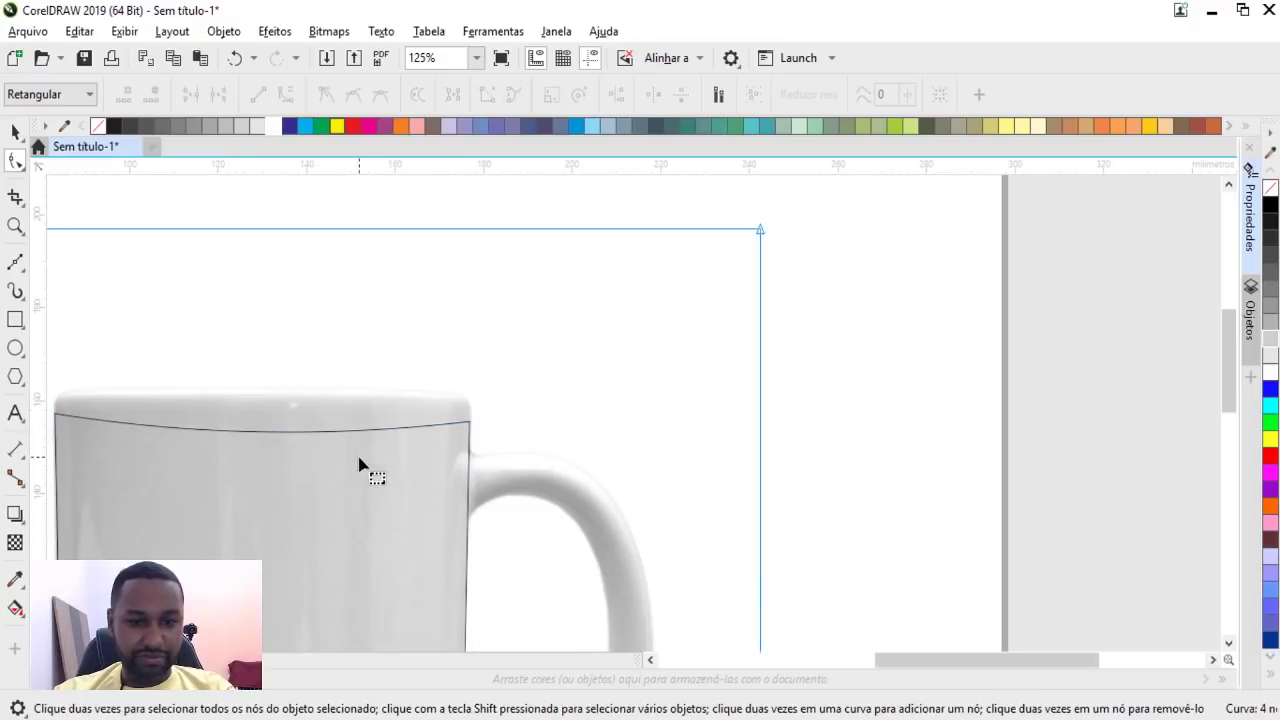
pyautogui.moveTo(244, 428); pyautogui.dragTo(237, 429)
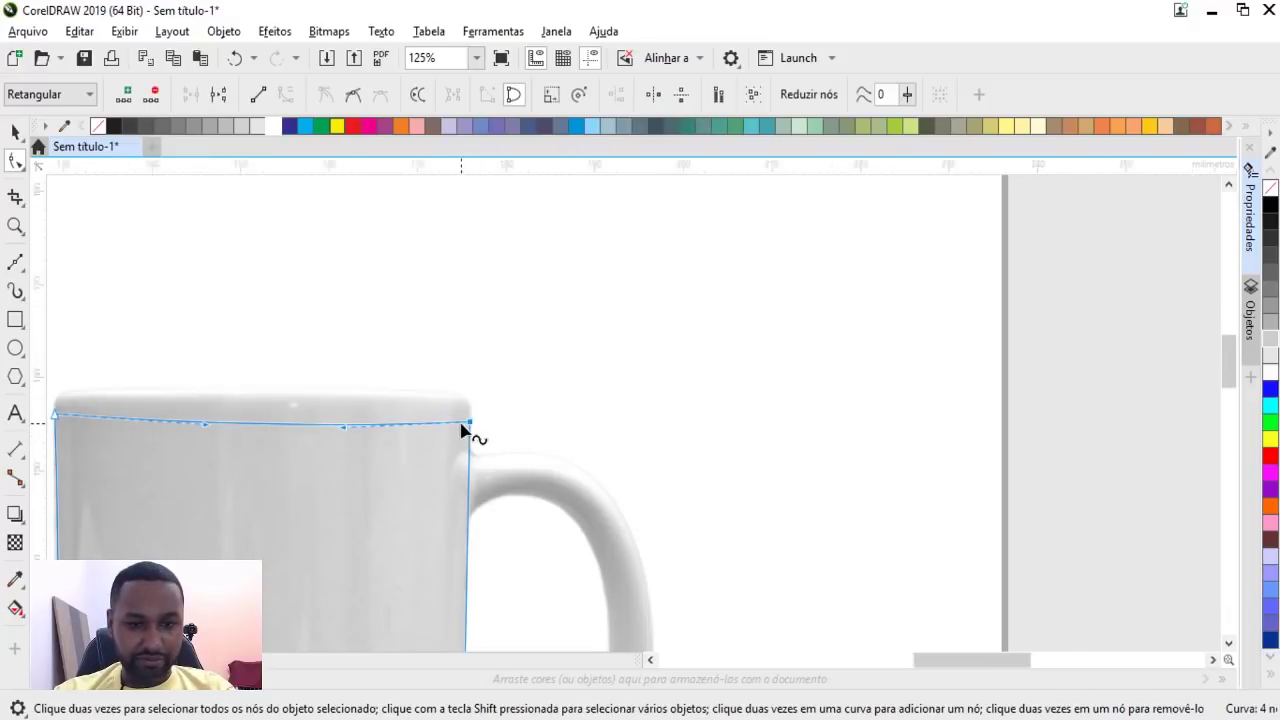
pyautogui.scroll(3, 468, 424)
pyautogui.moveTo(486, 413); pyautogui.dragTo(500, 400)
pyautogui.scroll(-3, 604, 349)
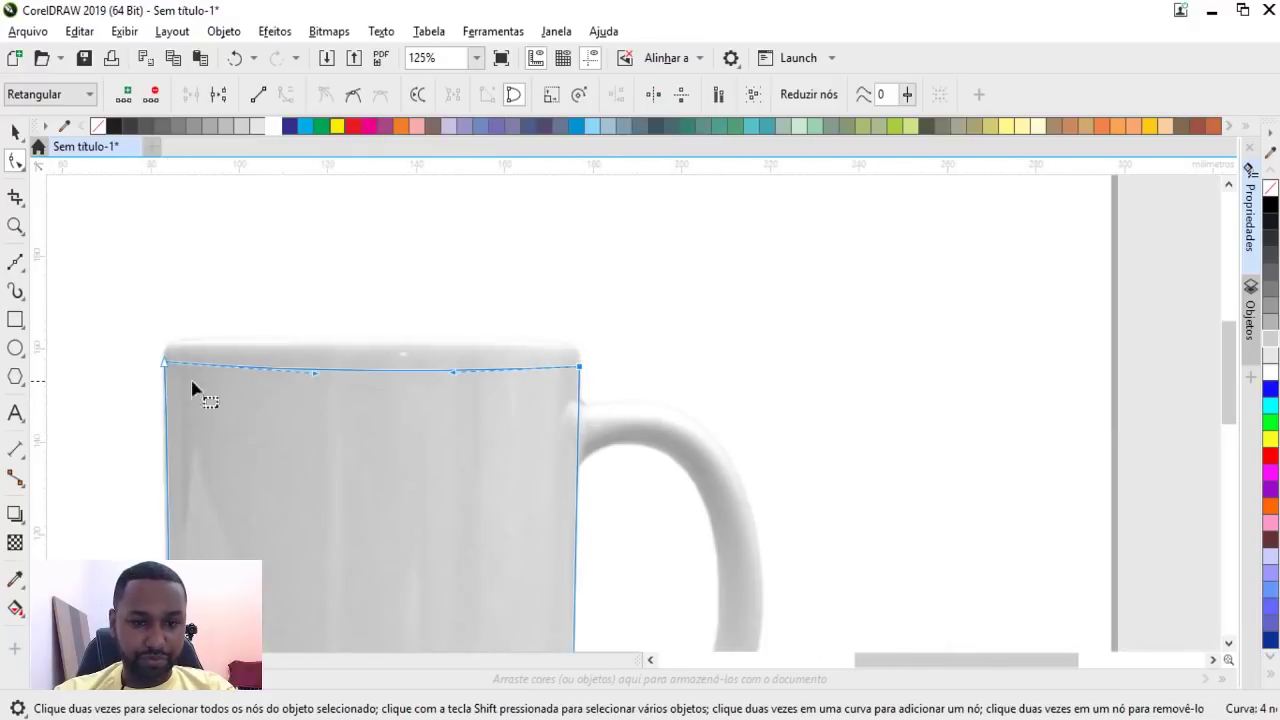
pyautogui.moveTo(314, 372); pyautogui.dragTo(291, 369)
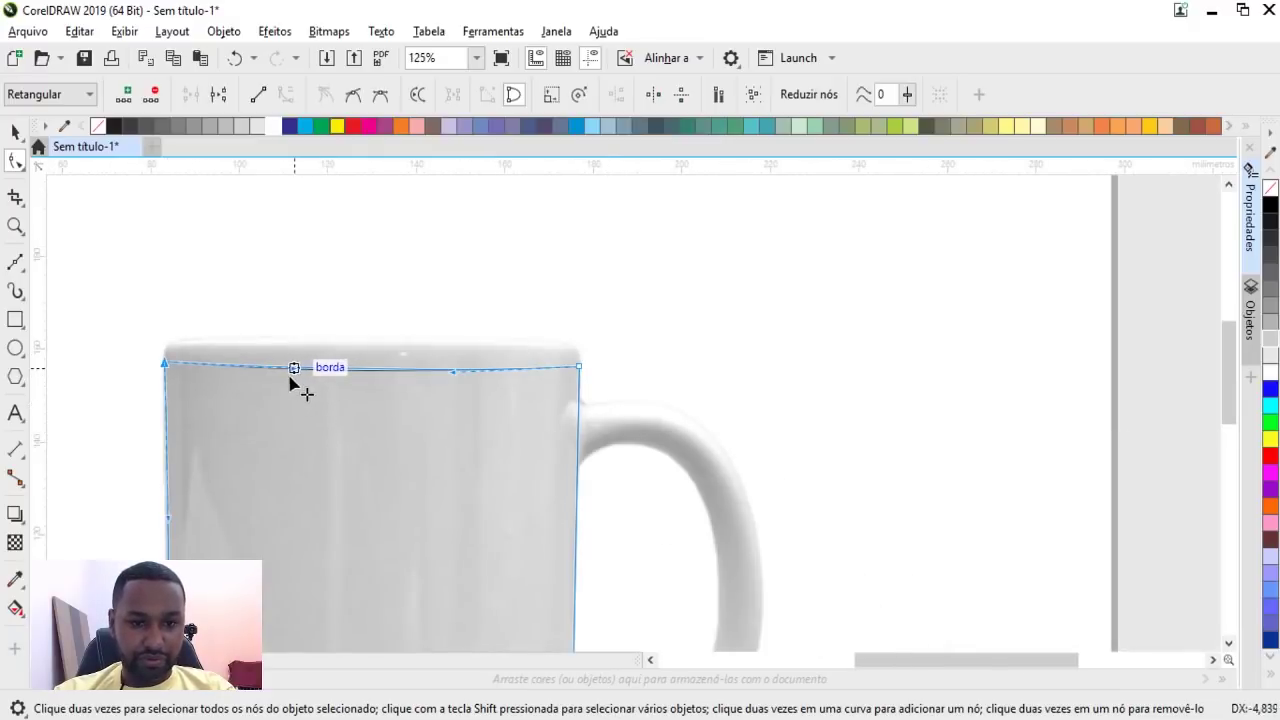
pyautogui.scroll(-1, 433, 370)
pyautogui.click(397, 514)
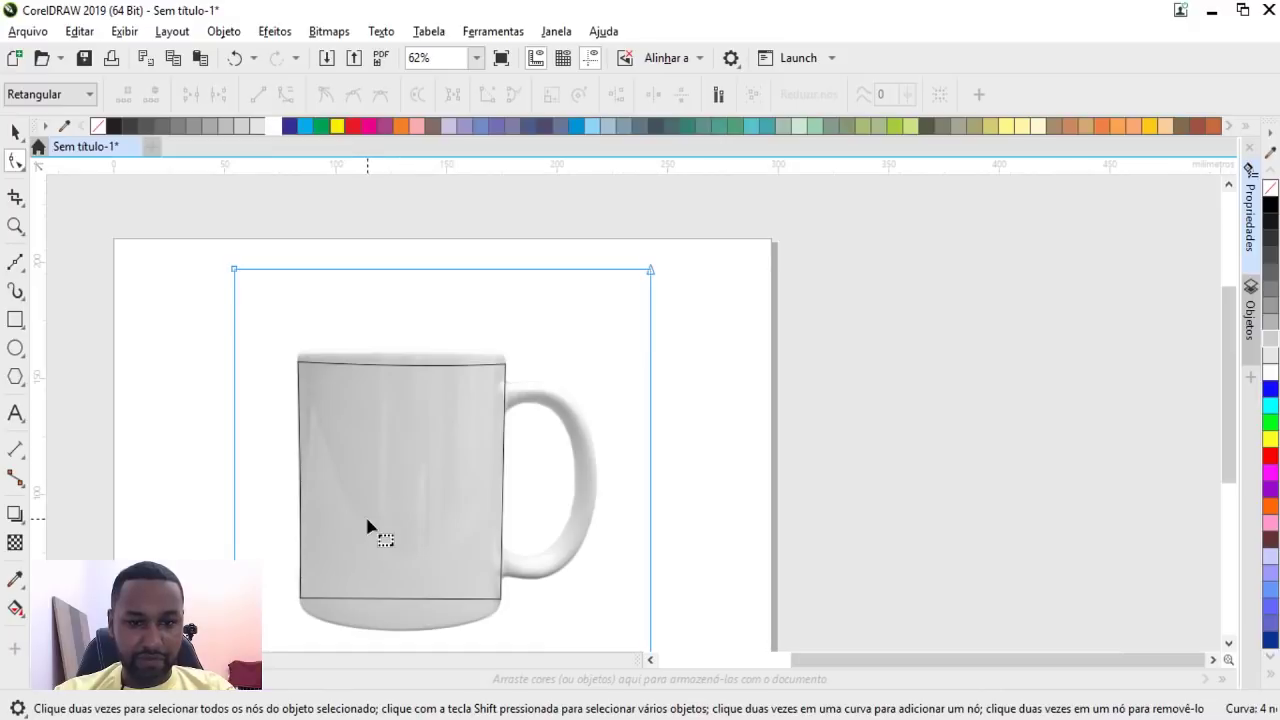
pyautogui.scroll(-1, 425, 450)
pyautogui.scroll(2, 386, 534)
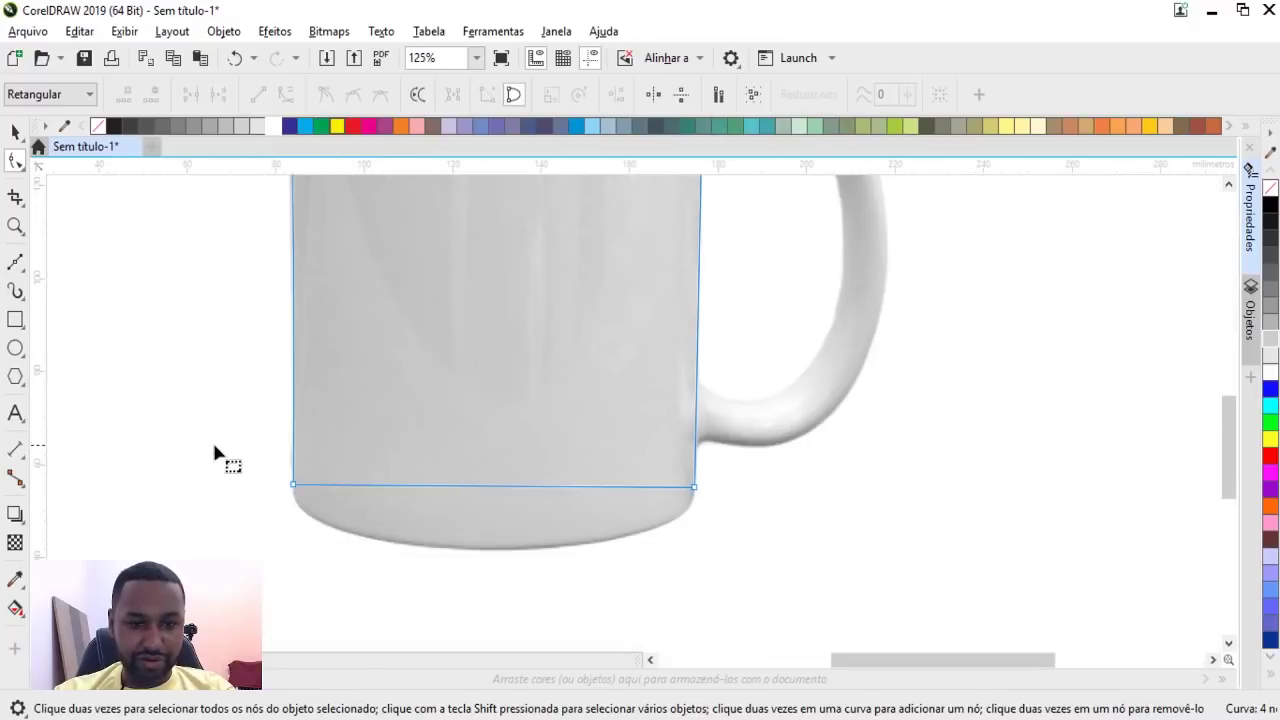
# Step: Convert the bottom edge to a curve and bow it down along the mug's base
pyautogui.moveTo(220, 451); pyautogui.dragTo(332, 533)
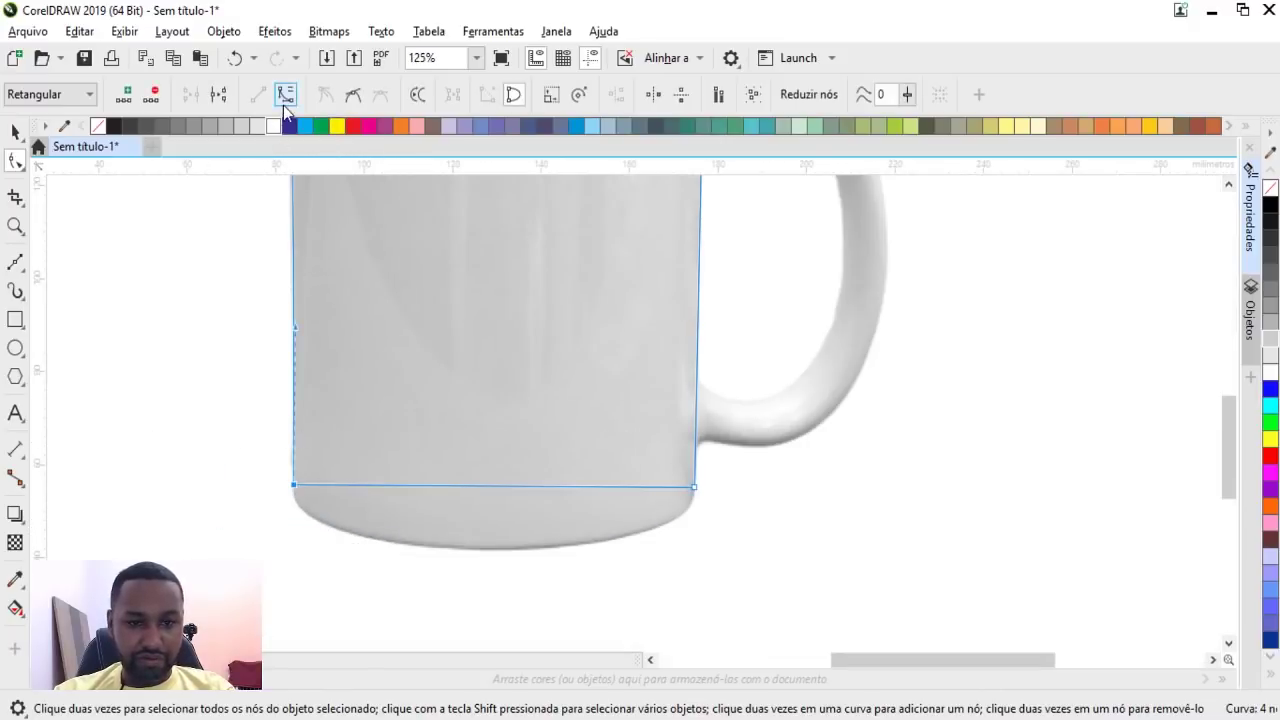
pyautogui.click(286, 94)
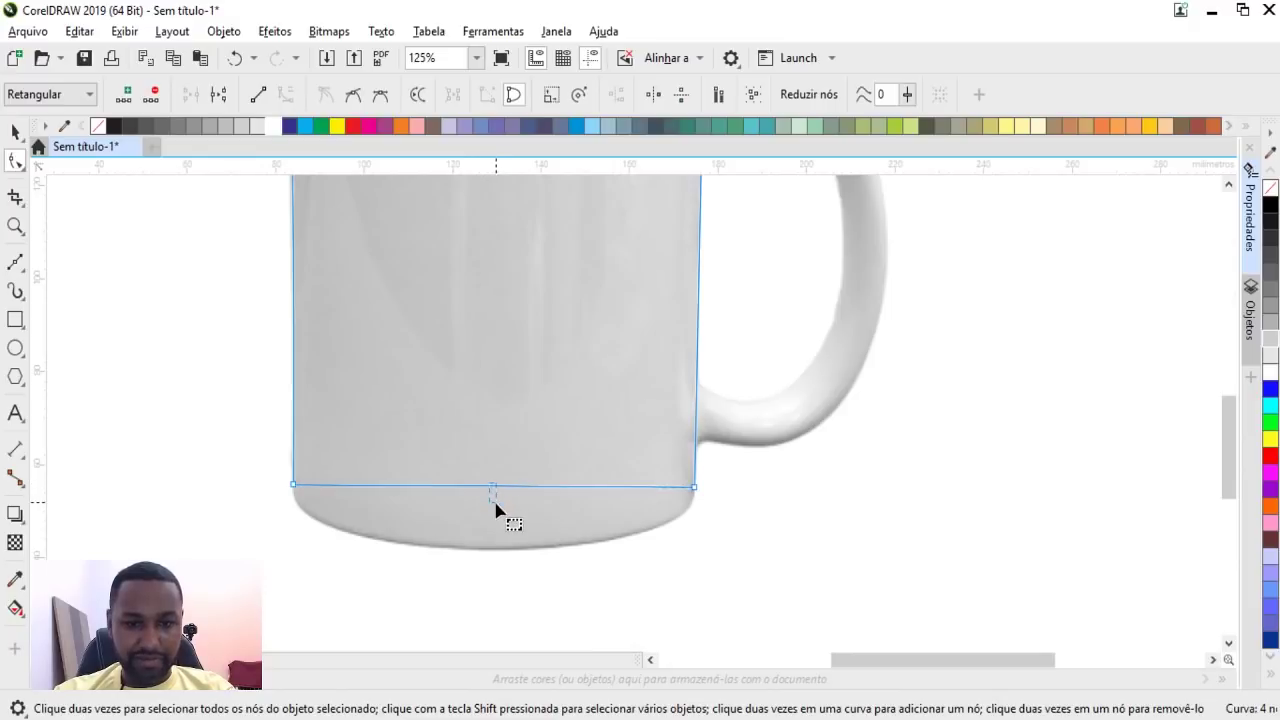
pyautogui.click(265, 461)
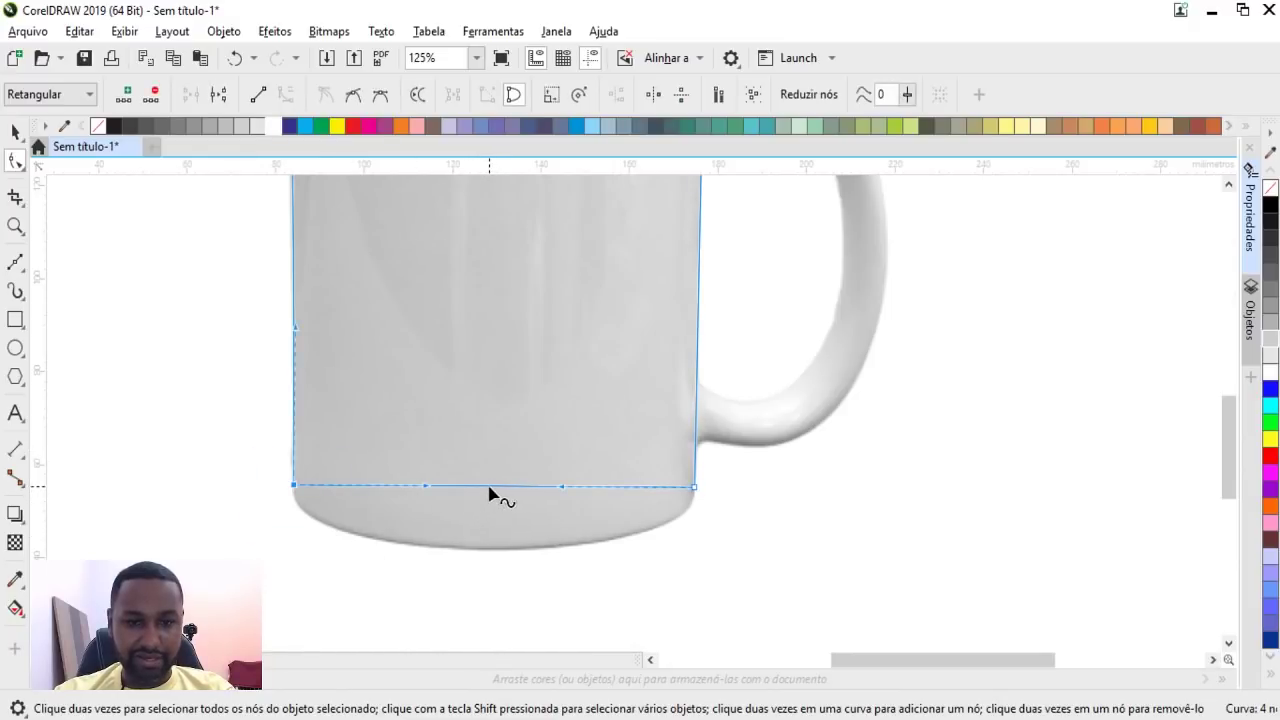
pyautogui.moveTo(492, 487); pyautogui.dragTo(491, 534)
pyautogui.scroll(2, 300, 514)
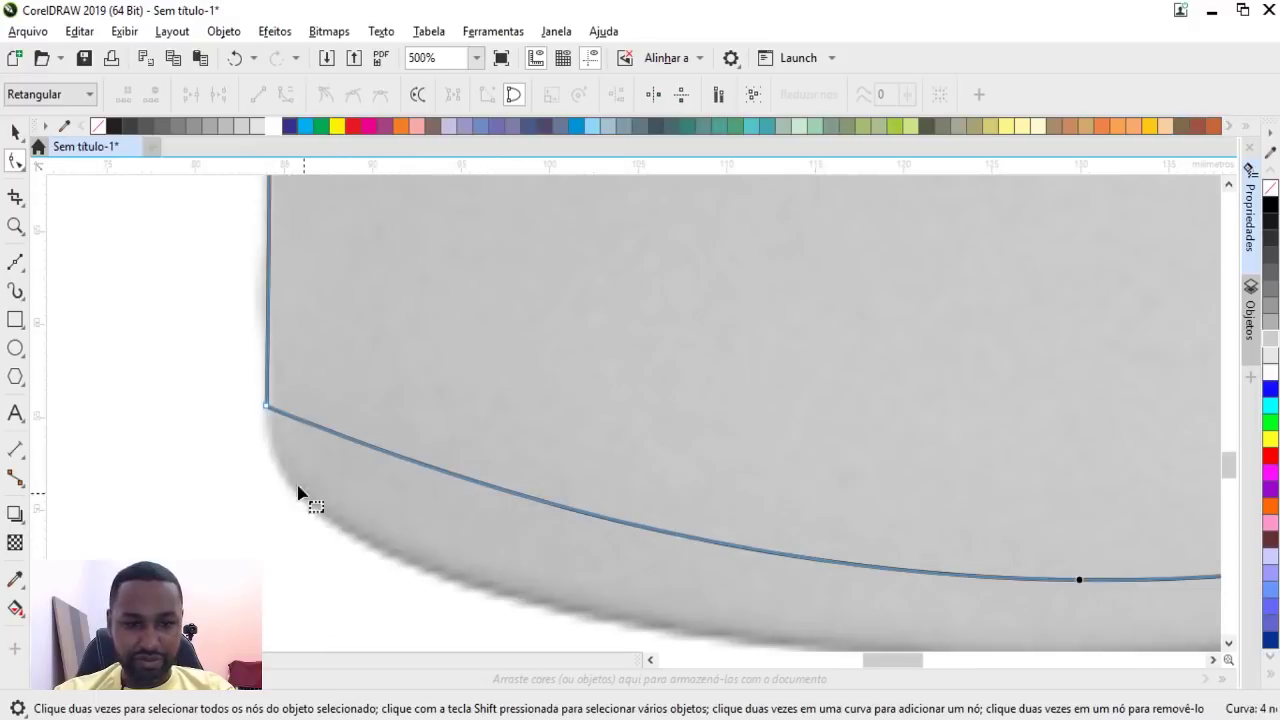
# Step: Pull both bottom corners onto the mug's edges and return to the Pick tool
pyautogui.moveTo(266, 409); pyautogui.dragTo(276, 432)
pyautogui.scroll(-5, 246, 434)
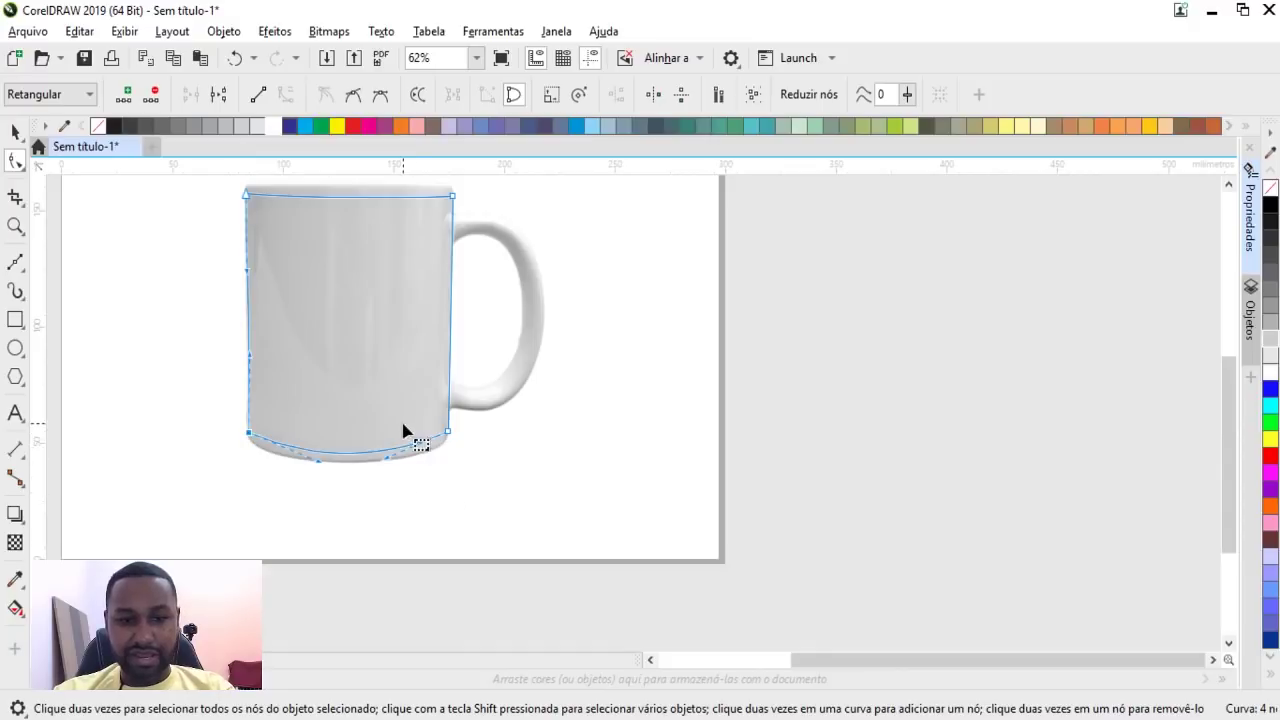
pyautogui.scroll(5, 409, 434)
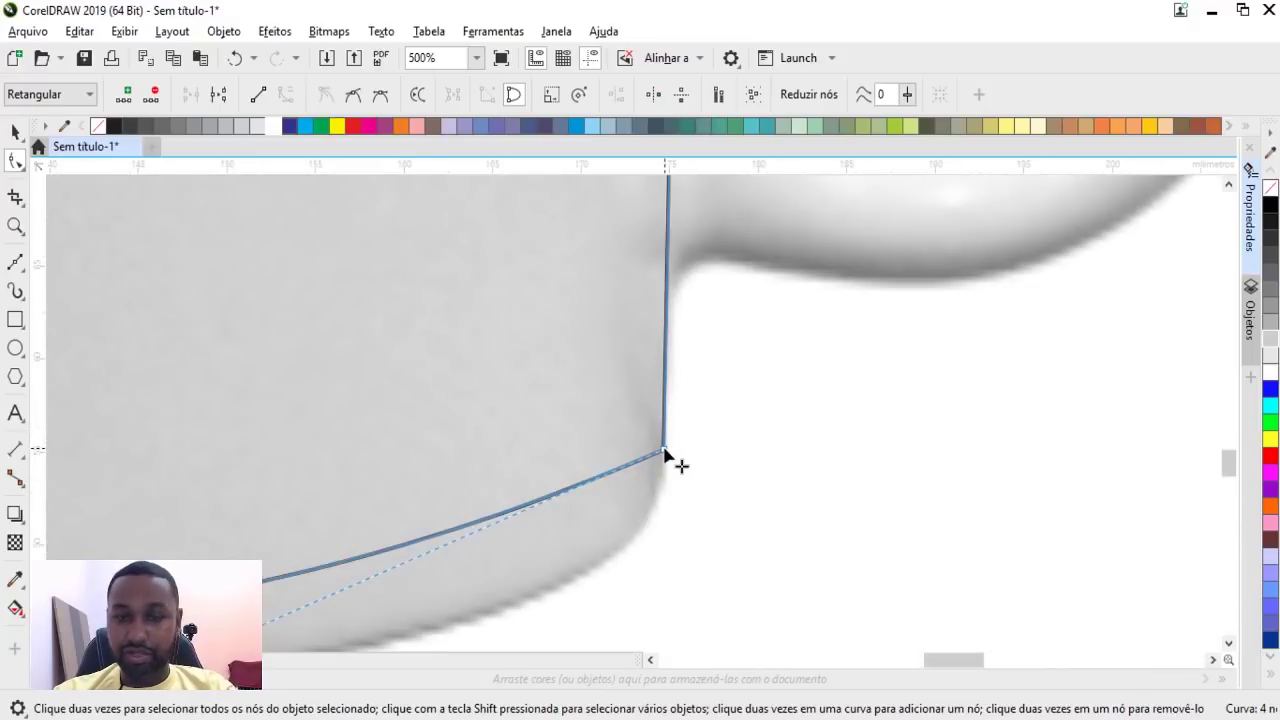
pyautogui.moveTo(665, 452); pyautogui.dragTo(662, 455)
pyautogui.scroll(-1, 691, 431)
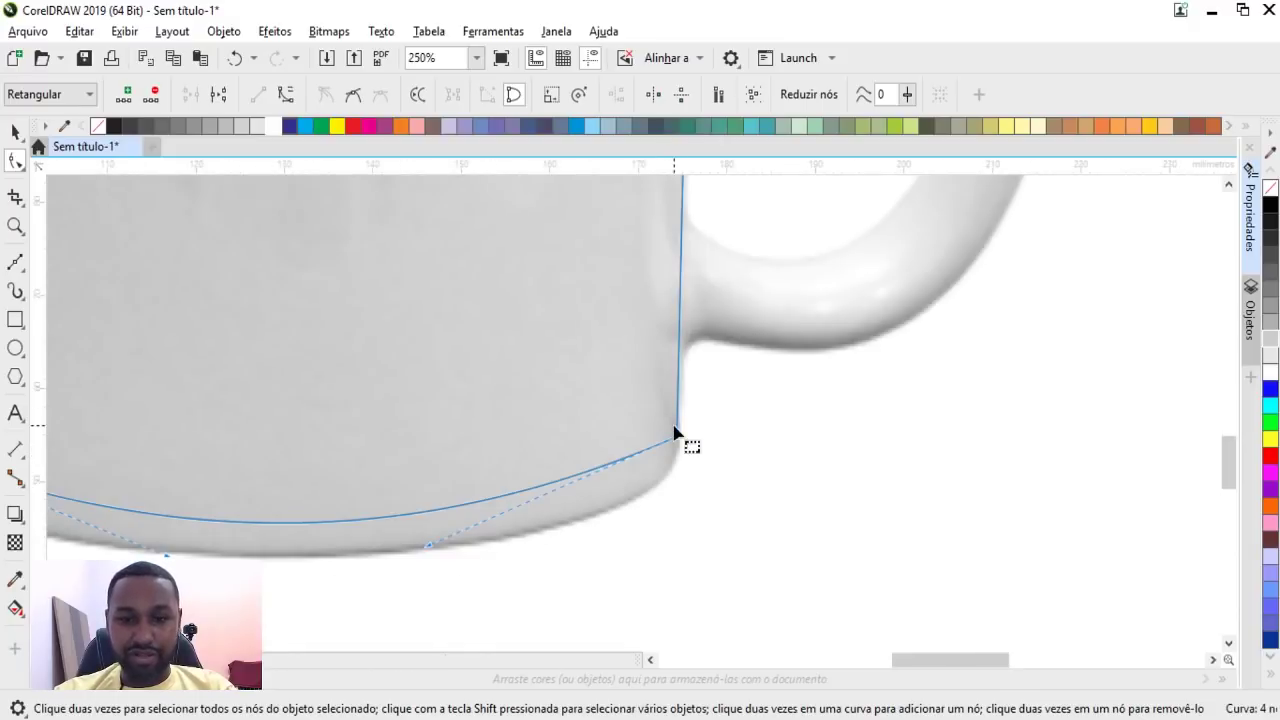
pyautogui.scroll(-1, 715, 424)
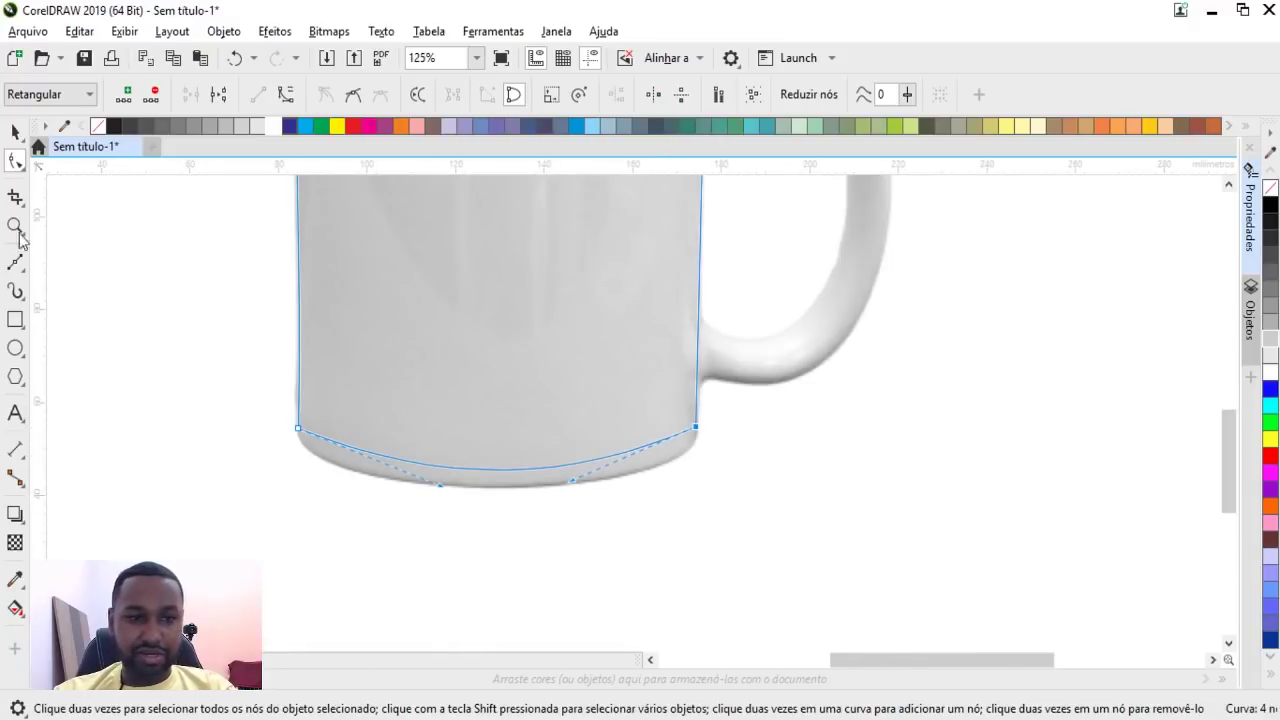
pyautogui.click(15, 131)
pyautogui.click(498, 548)
pyautogui.scroll(-1, 498, 548)
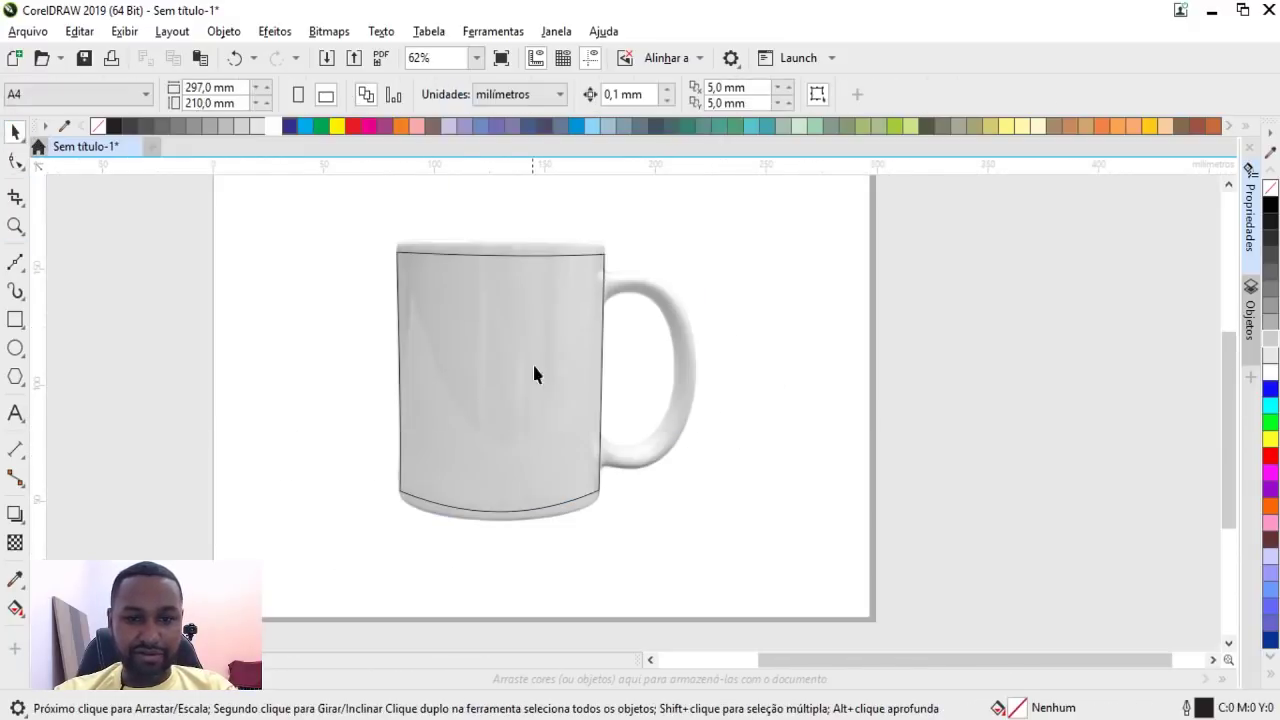
pyautogui.scroll(1, 531, 251)
pyautogui.scroll(1, 531, 251)
# Step: Bow the outline's top edge downward and move both top corners onto the rim
pyautogui.click(491, 383)
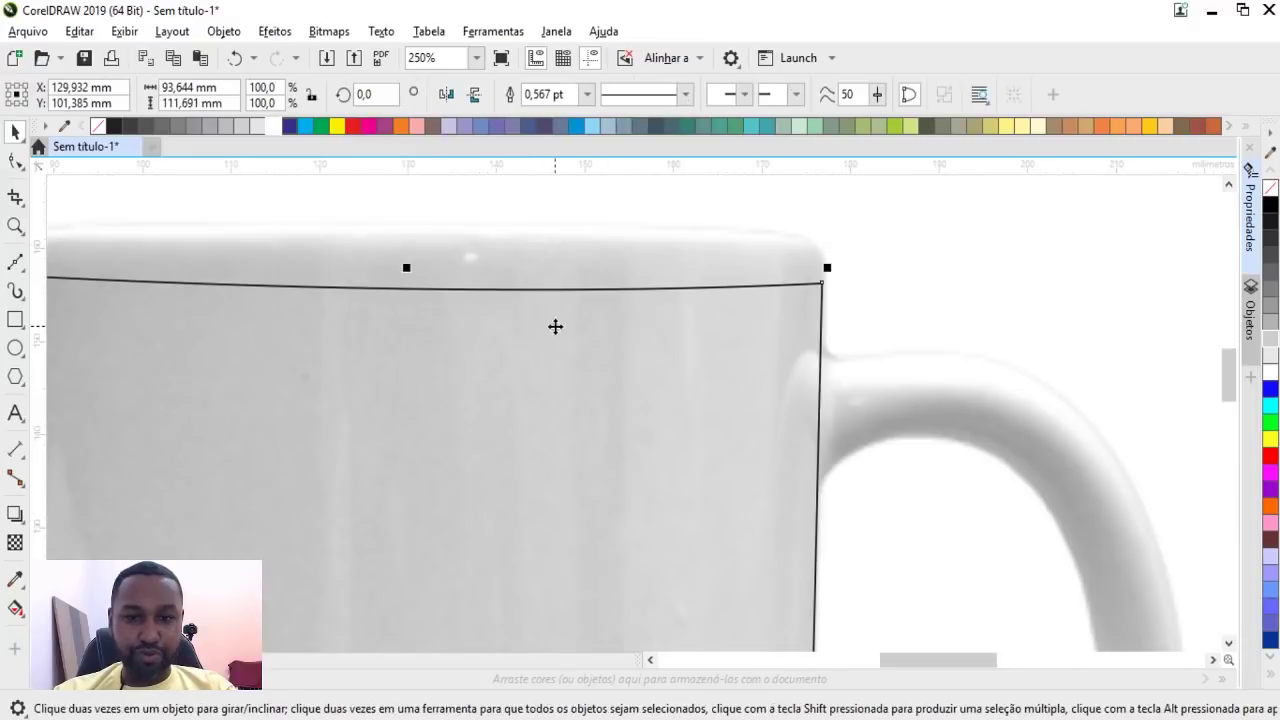
pyautogui.click(15, 162)
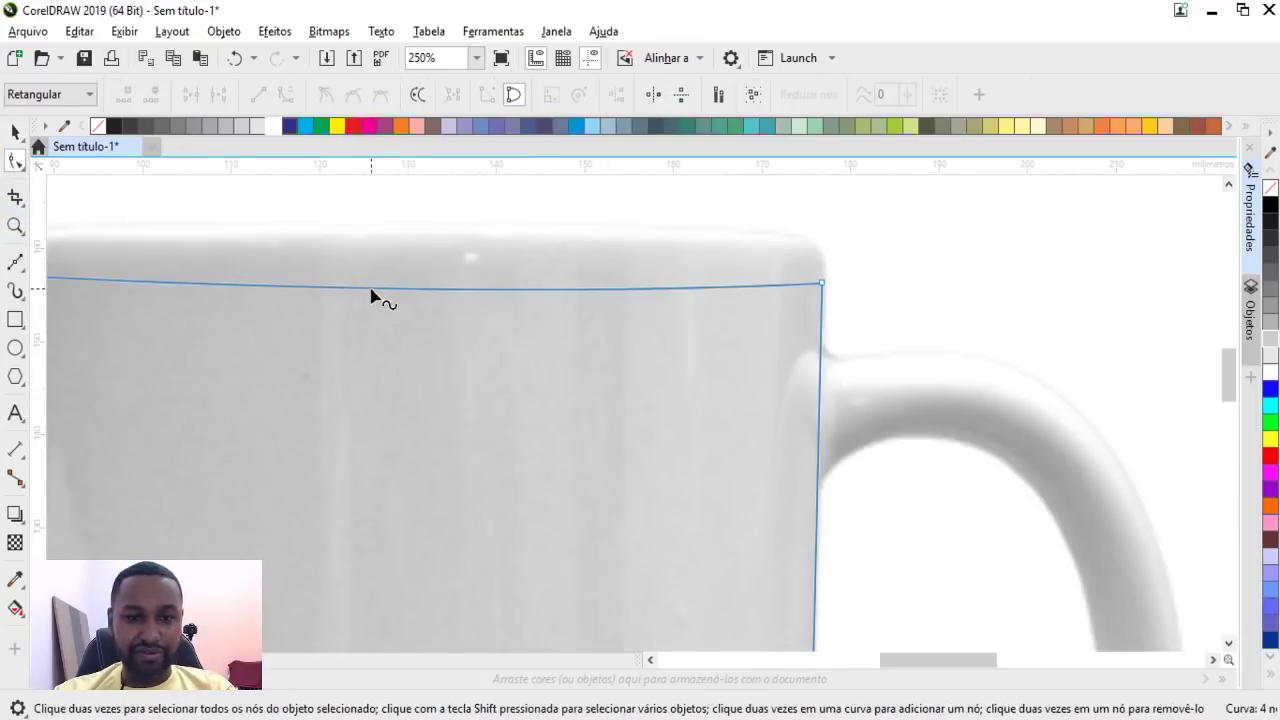
pyautogui.moveTo(367, 290); pyautogui.dragTo(368, 302)
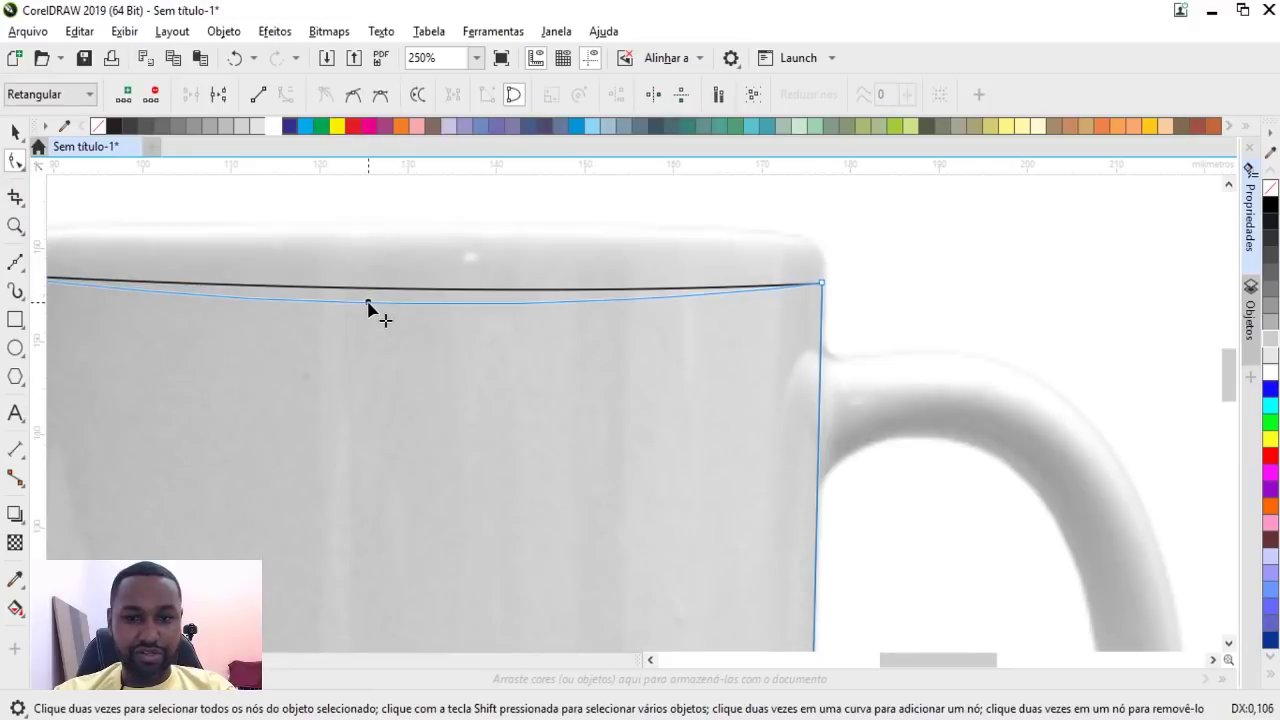
pyautogui.scroll(-1, 697, 269)
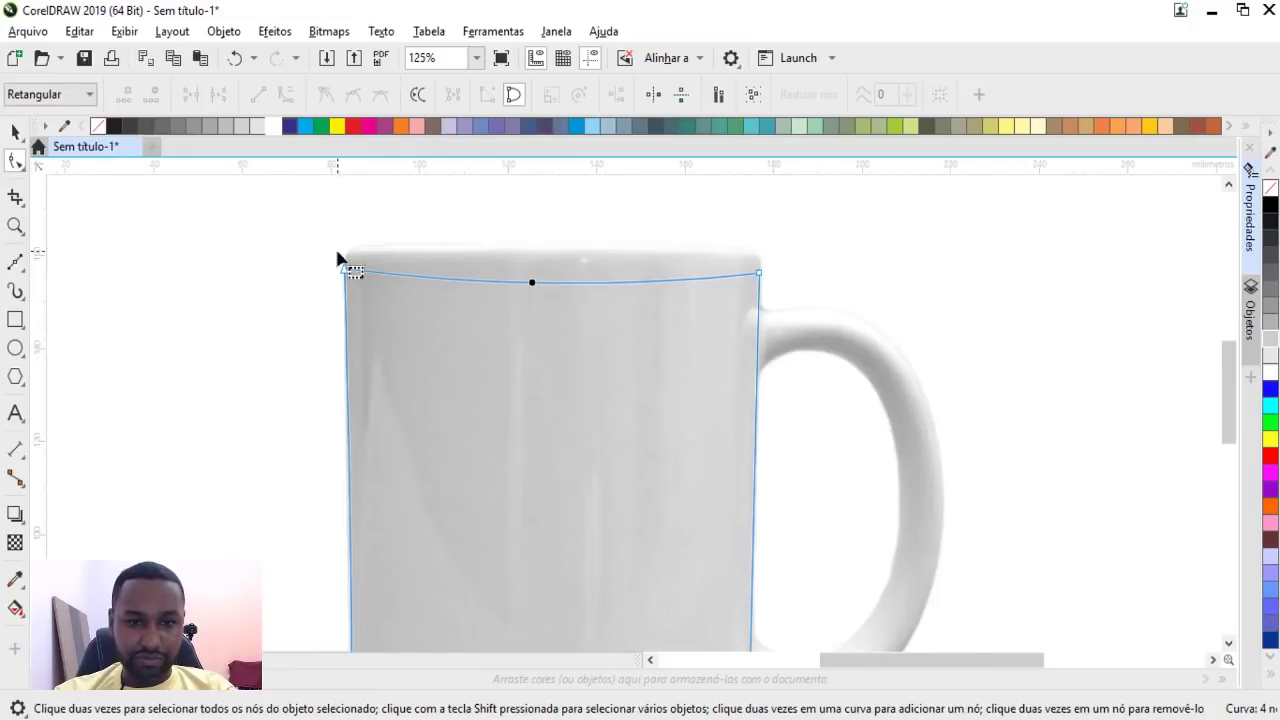
pyautogui.scroll(2, 340, 257)
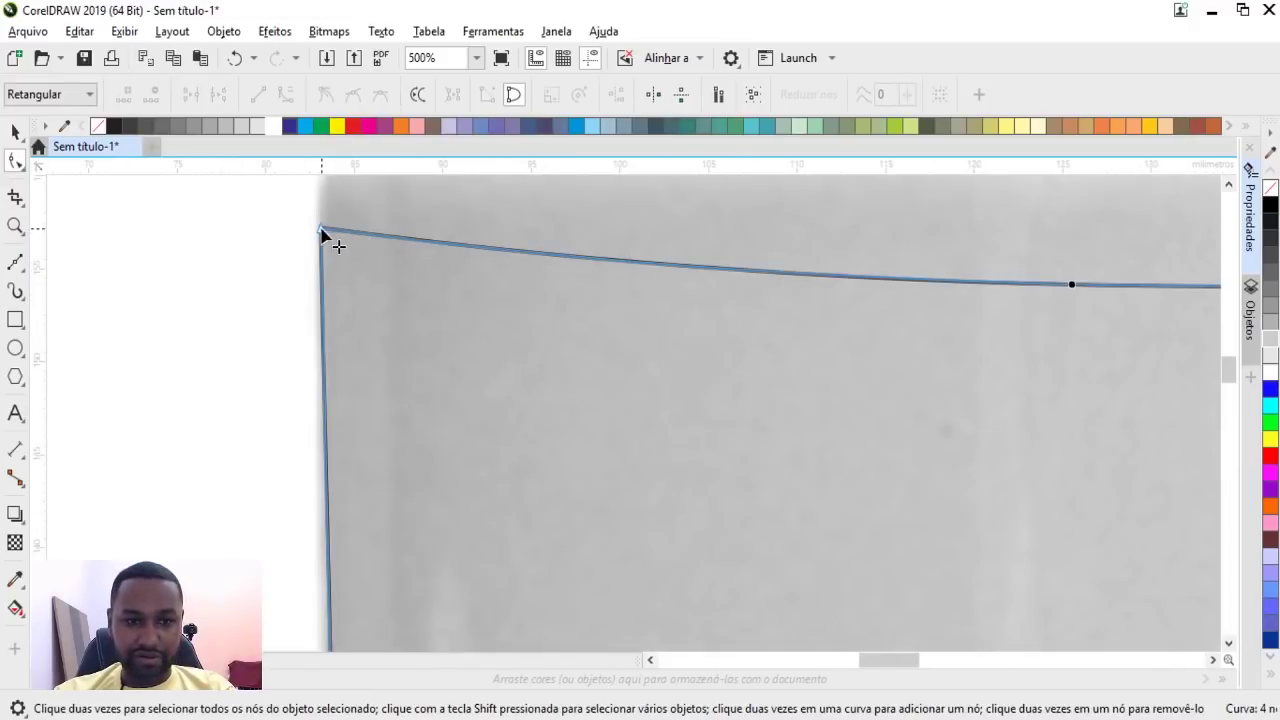
pyautogui.moveTo(320, 228); pyautogui.dragTo(322, 208)
pyautogui.scroll(-2, 423, 277)
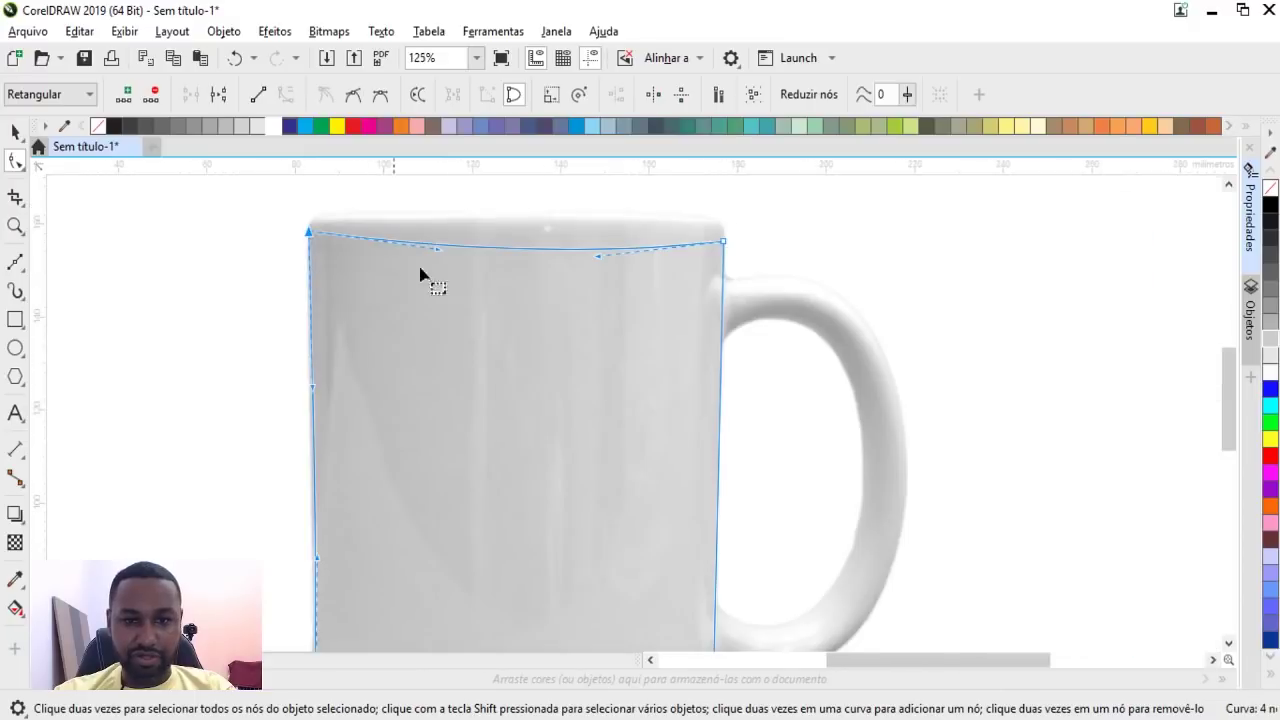
pyautogui.scroll(2, 729, 251)
pyautogui.click(733, 260)
pyautogui.moveTo(733, 256); pyautogui.dragTo(735, 255)
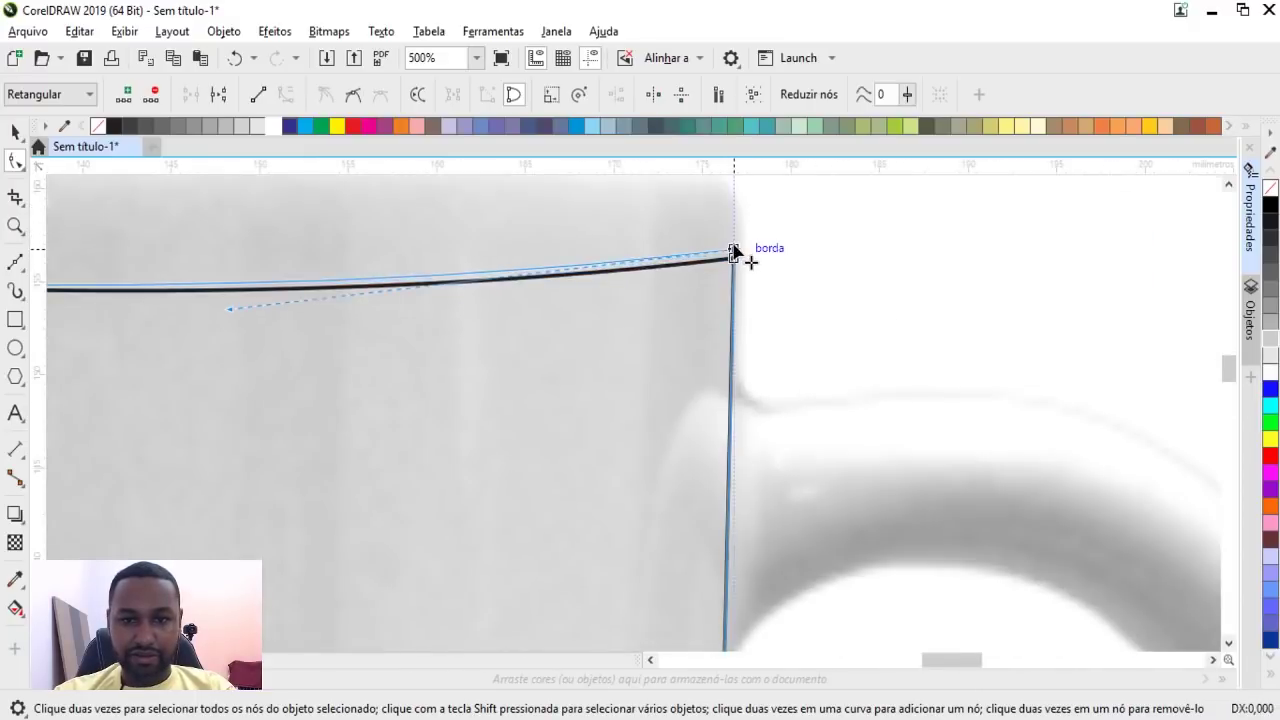
pyautogui.scroll(-3, 700, 240)
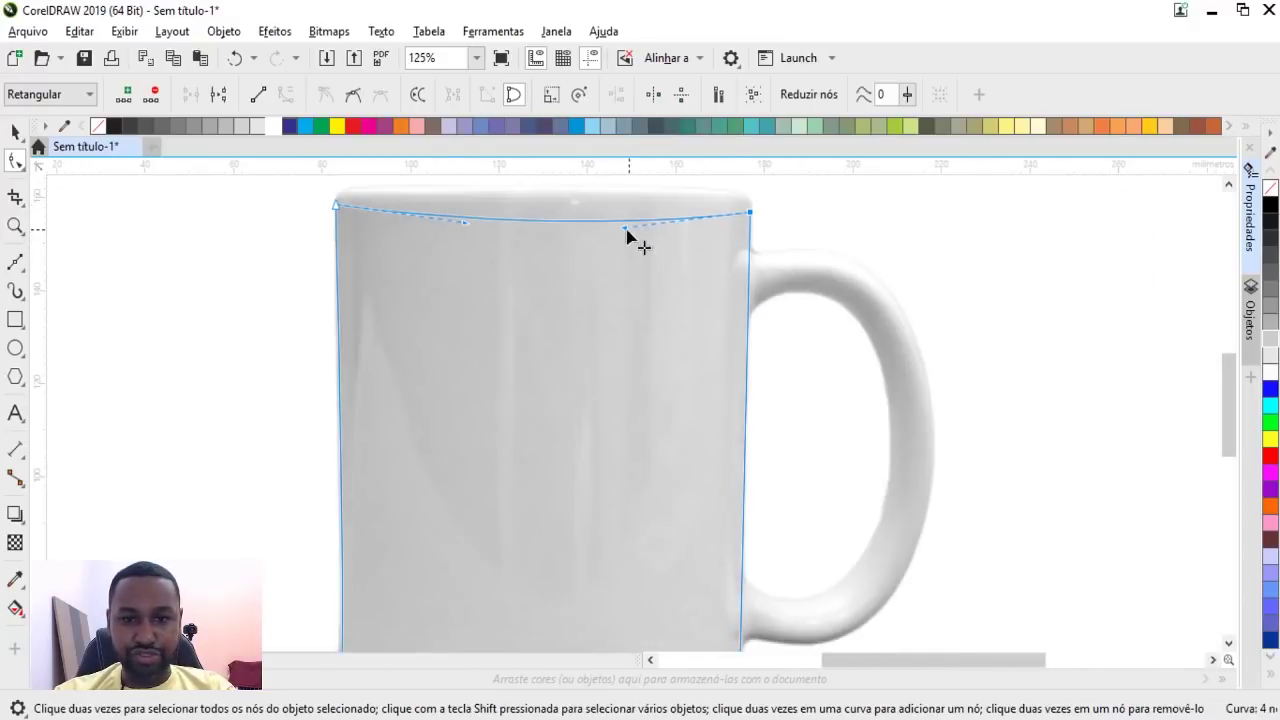
pyautogui.scroll(2, 636, 240)
pyautogui.scroll(2, 640, 222)
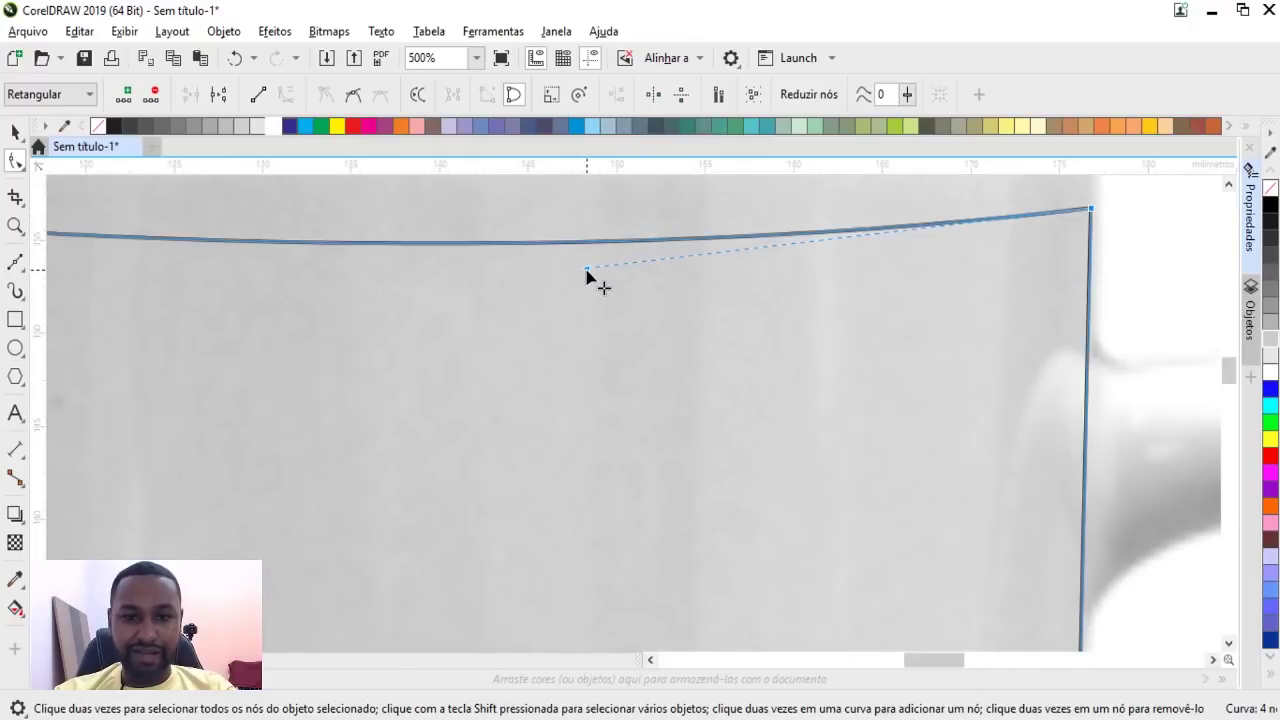
# Step: Refine the top curve so it follows the rim, then return to the Pick tool
pyautogui.moveTo(588, 276); pyautogui.dragTo(566, 257)
pyautogui.scroll(-4, 572, 255)
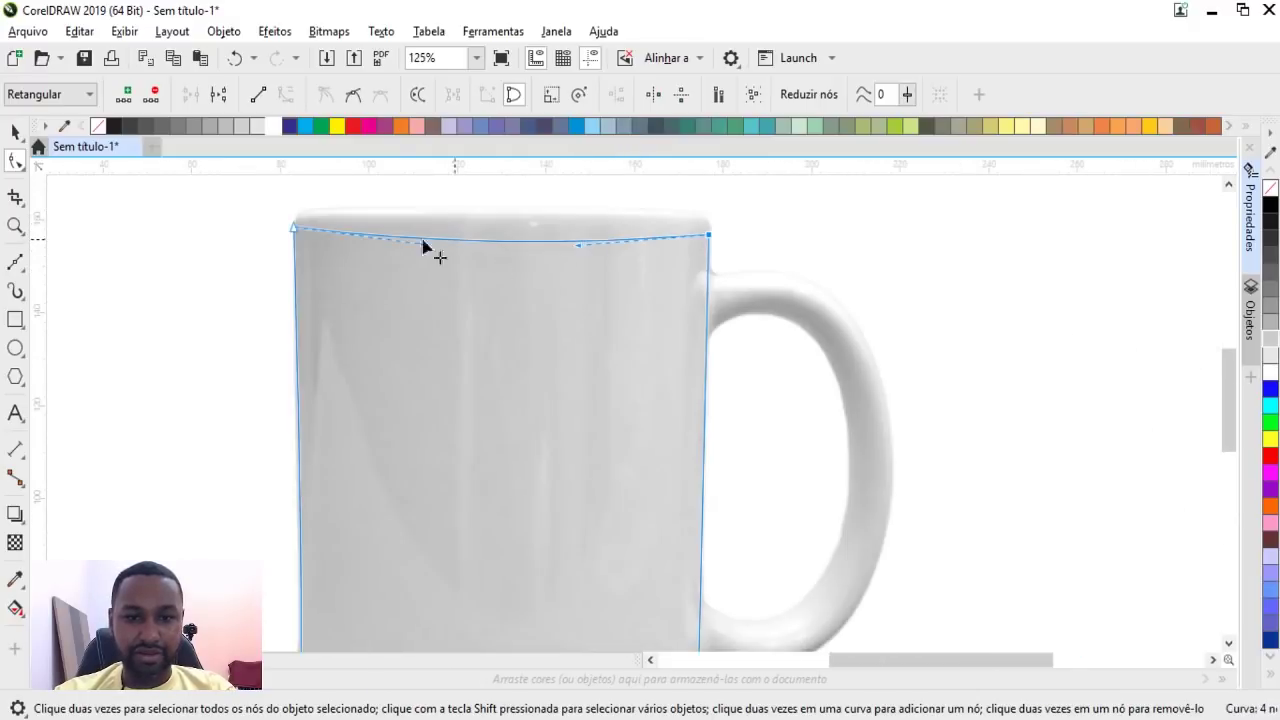
pyautogui.scroll(4, 423, 247)
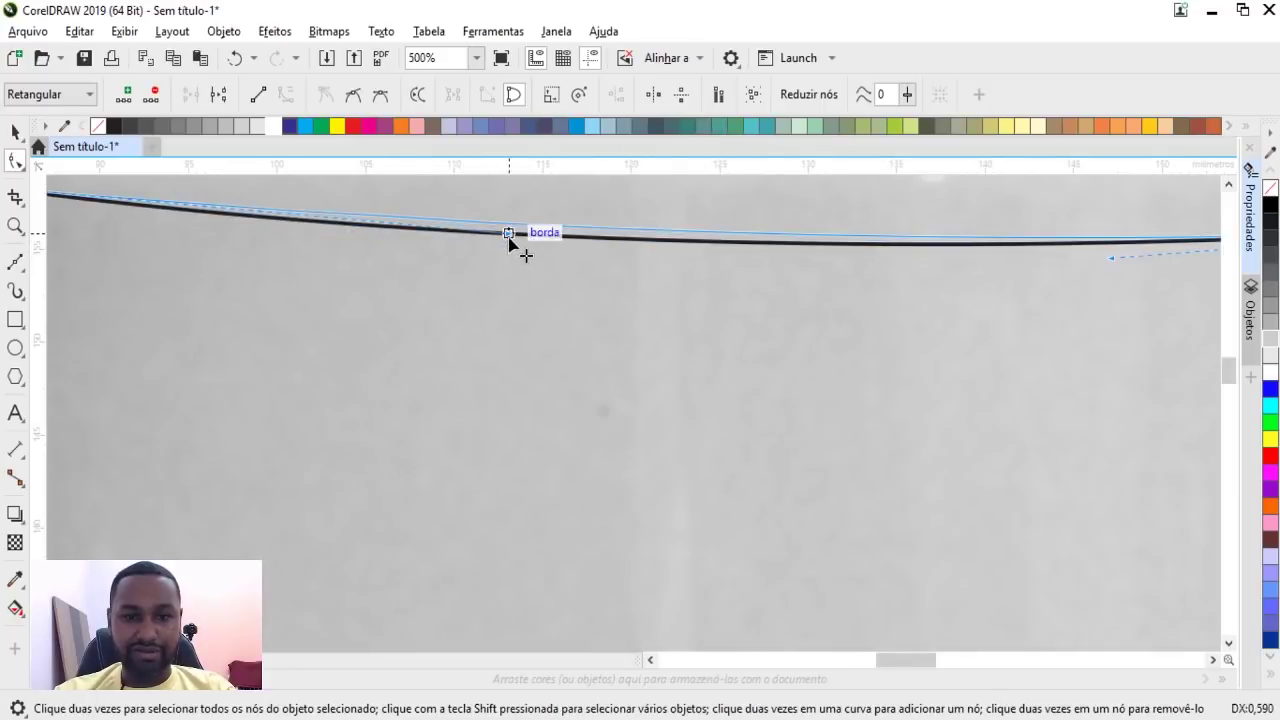
pyautogui.moveTo(508, 236); pyautogui.dragTo(469, 249)
pyautogui.scroll(-4, 520, 248)
pyautogui.scroll(2, 651, 234)
pyautogui.scroll(2, 588, 314)
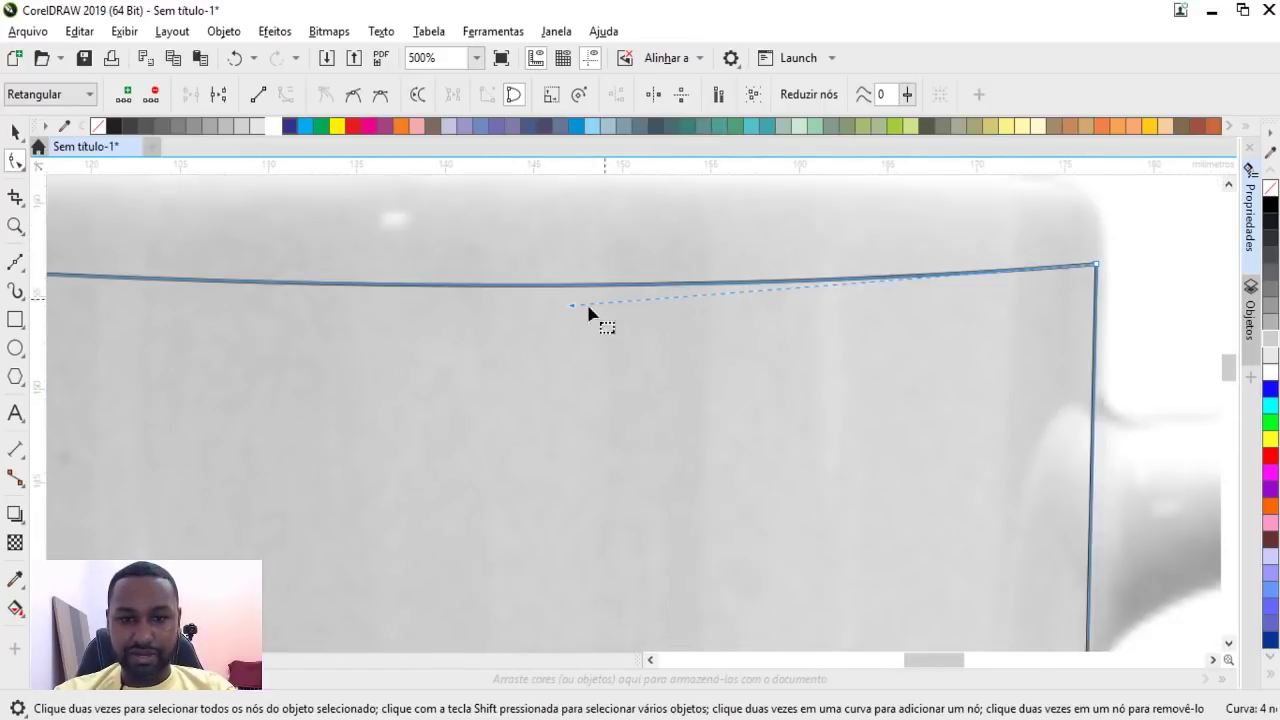
pyautogui.moveTo(588, 314); pyautogui.dragTo(571, 288)
pyautogui.scroll(-3, 657, 300)
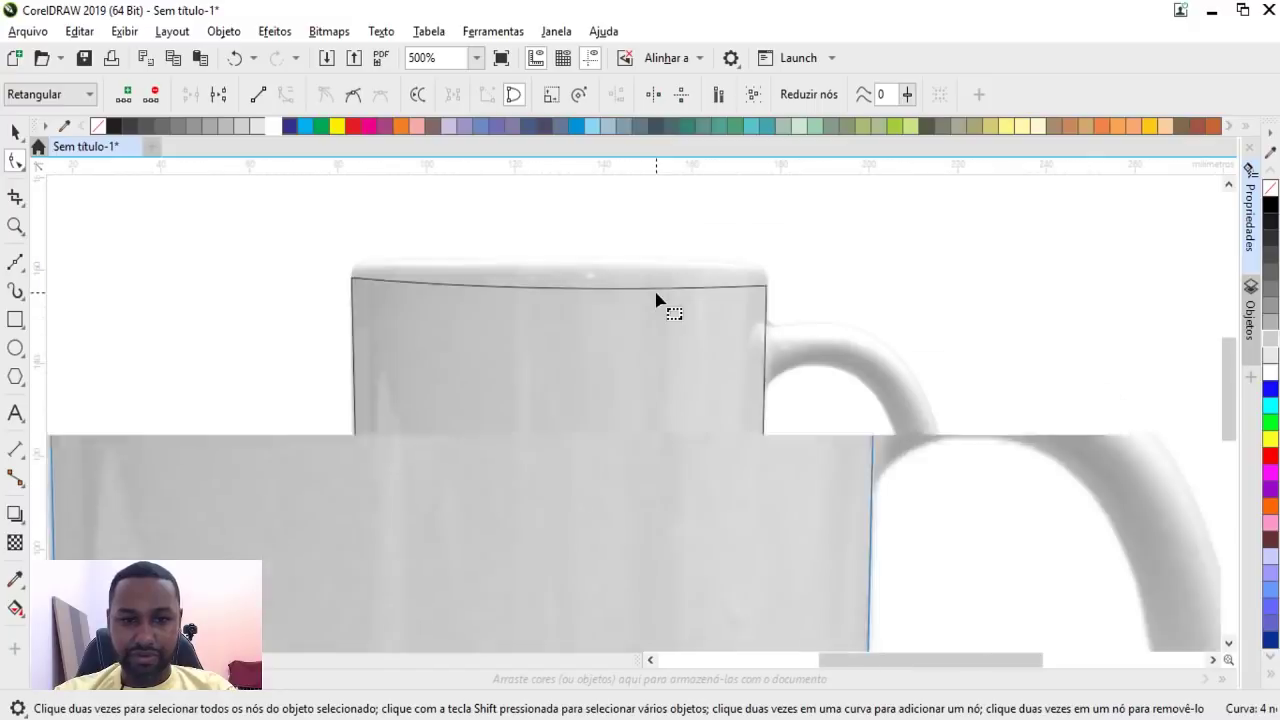
pyautogui.click(15, 131)
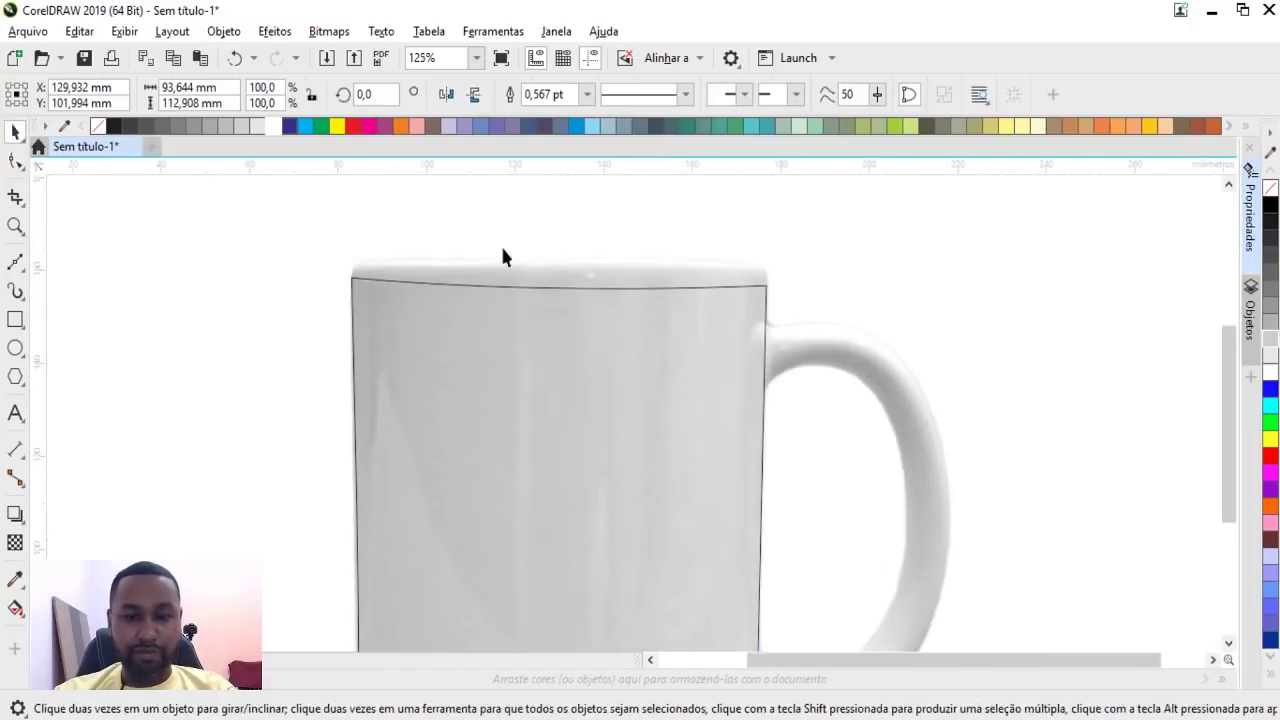
pyautogui.scroll(-2, 500, 258)
# Step: View the whole mug at 62%, selecting the photo and then clearing the selection
pyautogui.click(394, 277)
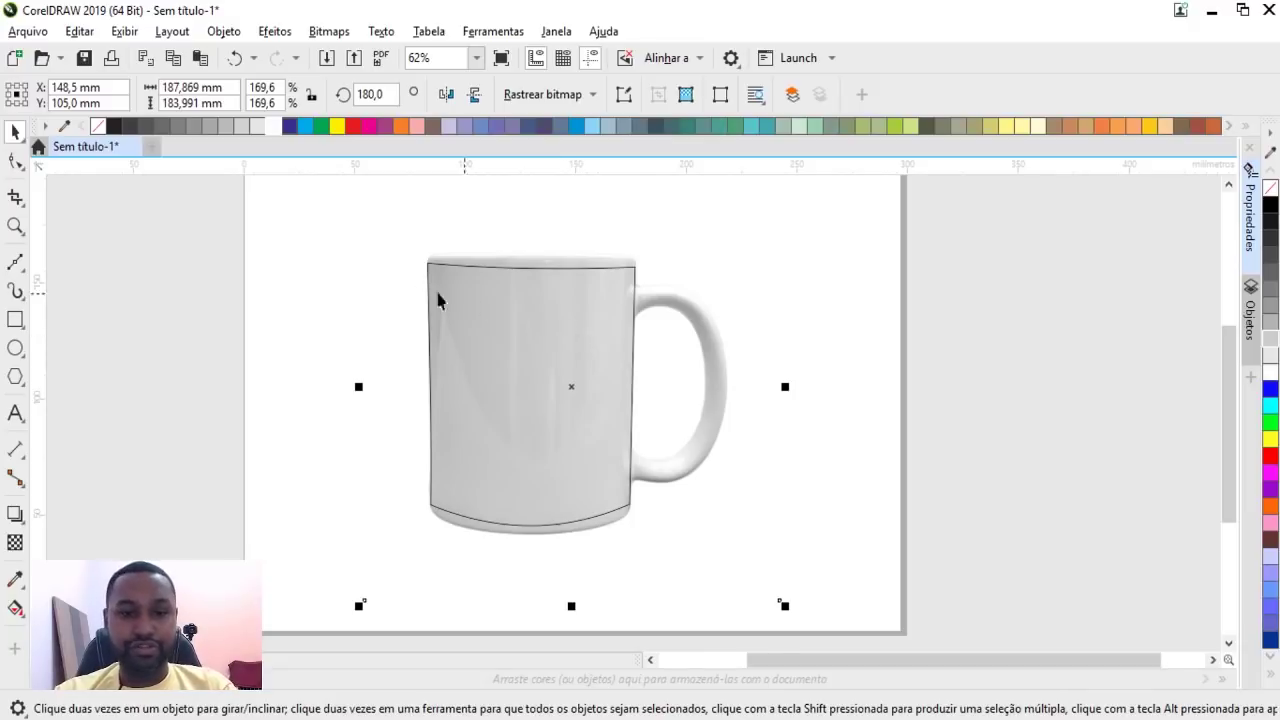
pyautogui.click(334, 286)
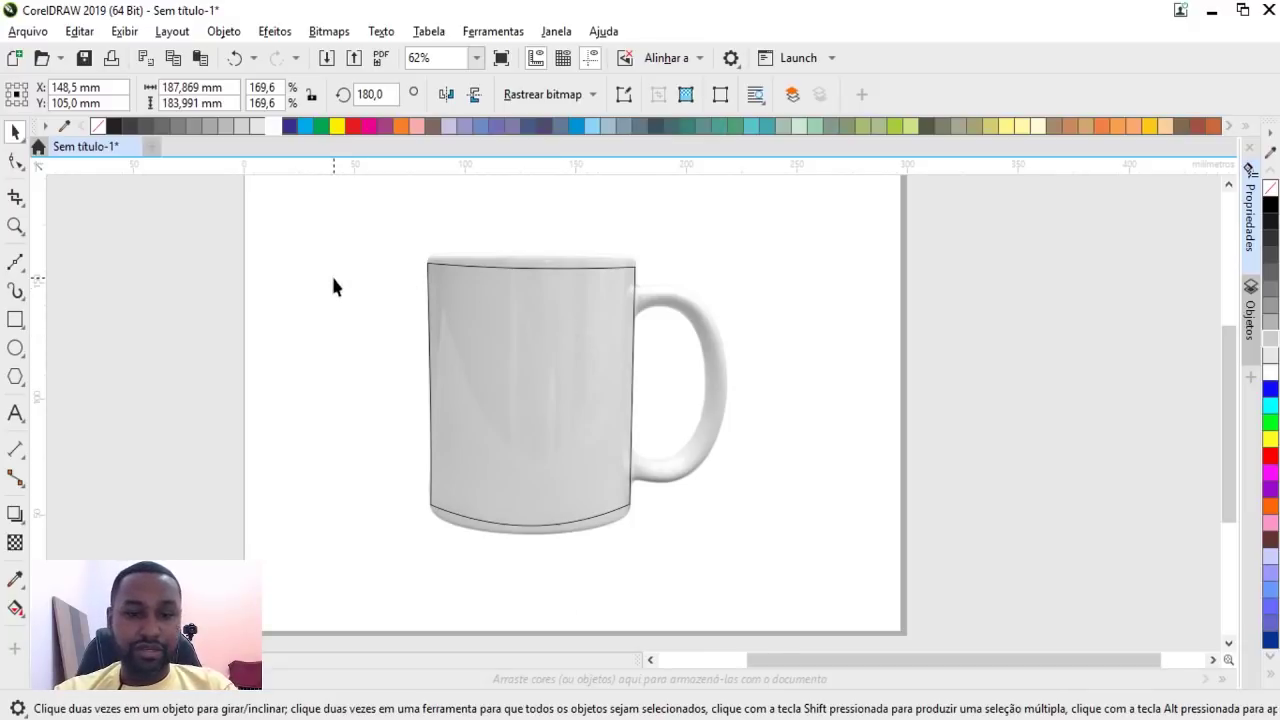
# Step: Intersect two tall rectangles over the mug's sides with the body shape, then delete the rectangles
pyautogui.click(15, 319)
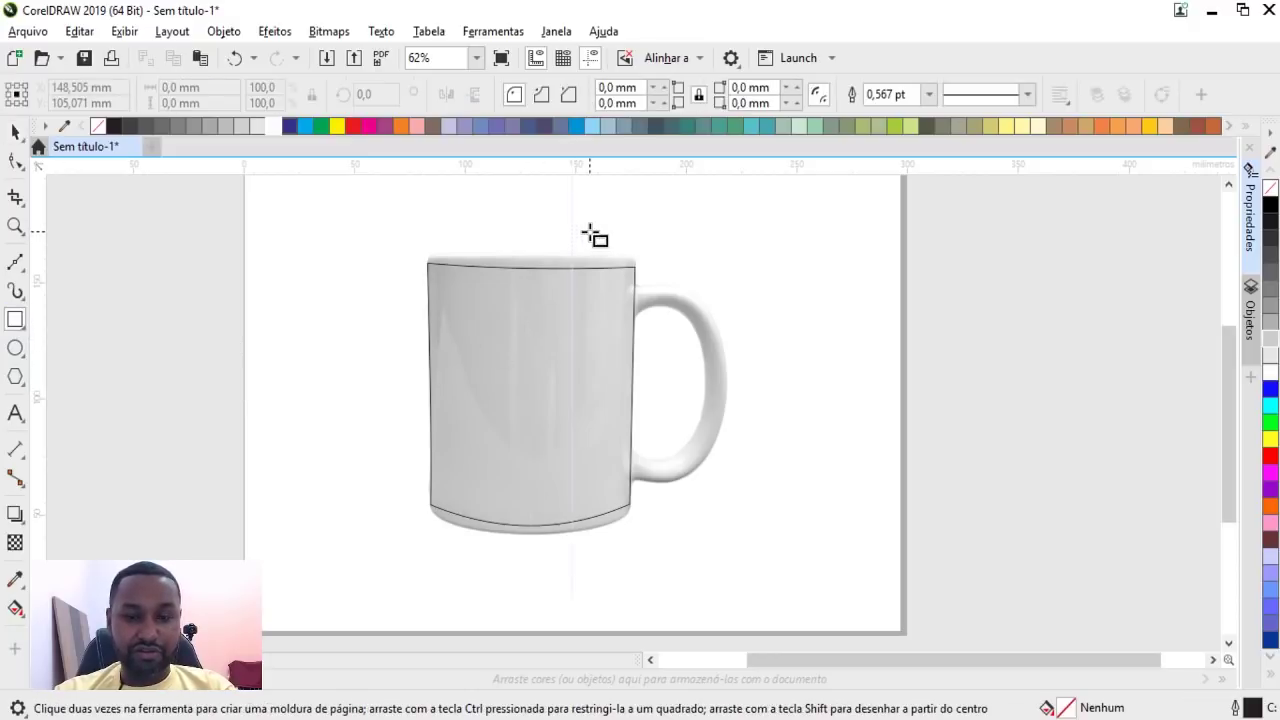
pyautogui.moveTo(589, 231); pyautogui.dragTo(678, 567)
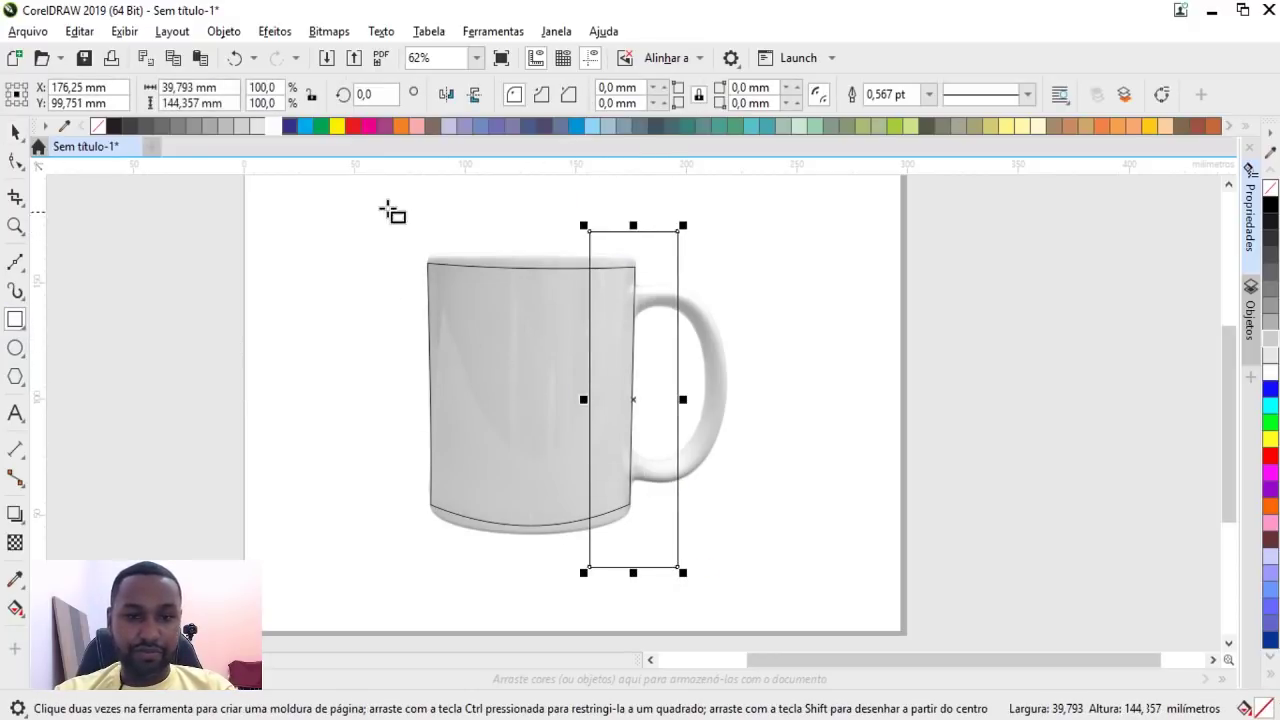
pyautogui.moveTo(388, 208); pyautogui.dragTo(470, 593)
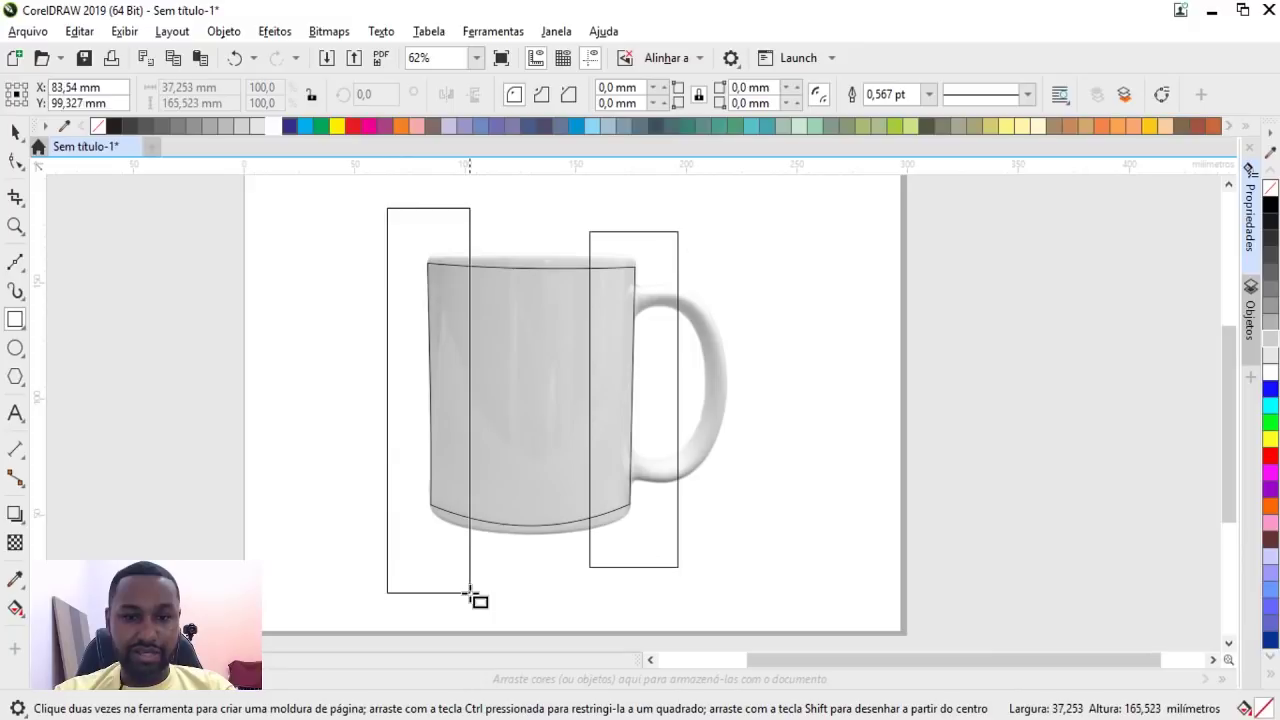
pyautogui.press('space')
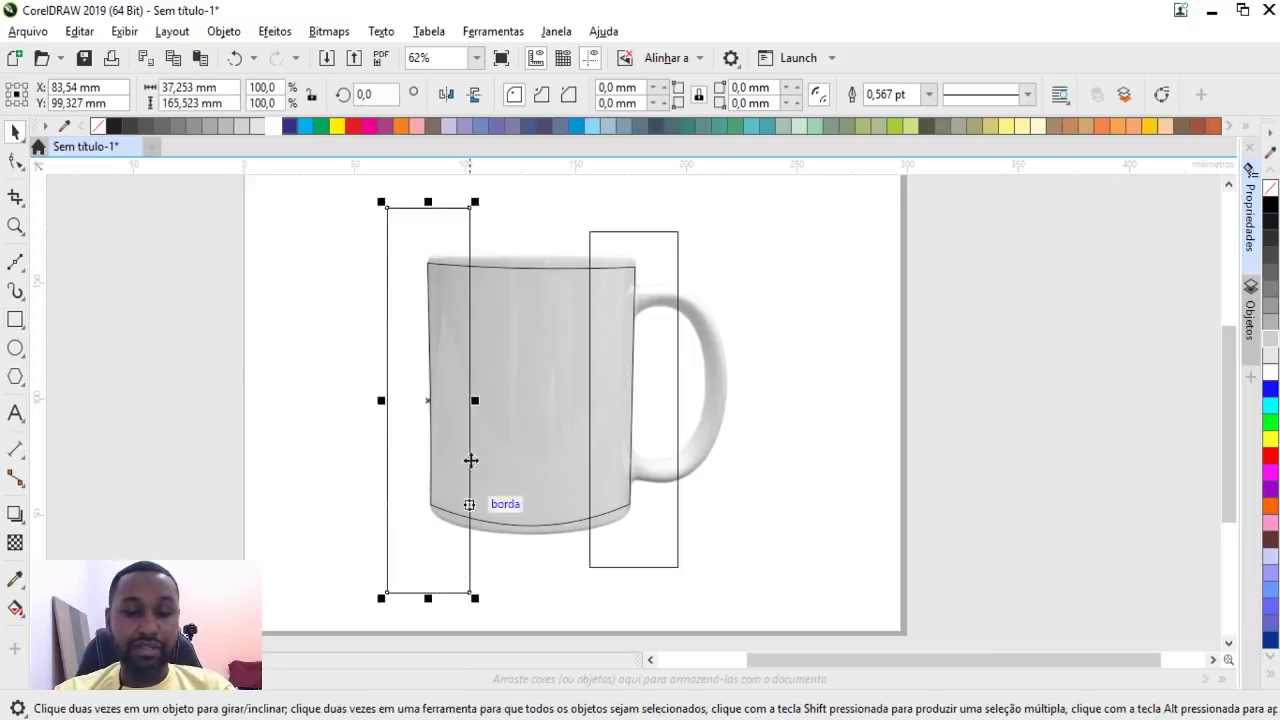
pyautogui.keyDown('shift'); pyautogui.click(652, 245); pyautogui.keyUp('shift')
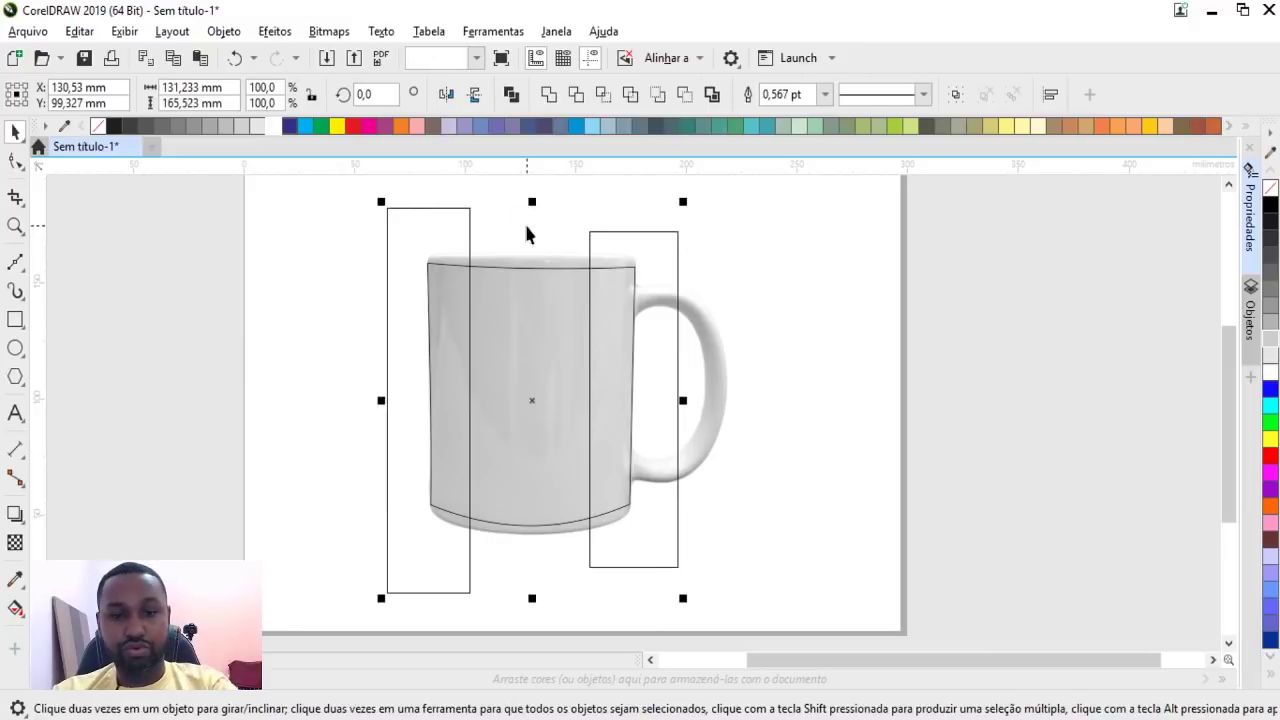
pyautogui.click(543, 245)
pyautogui.click(534, 292)
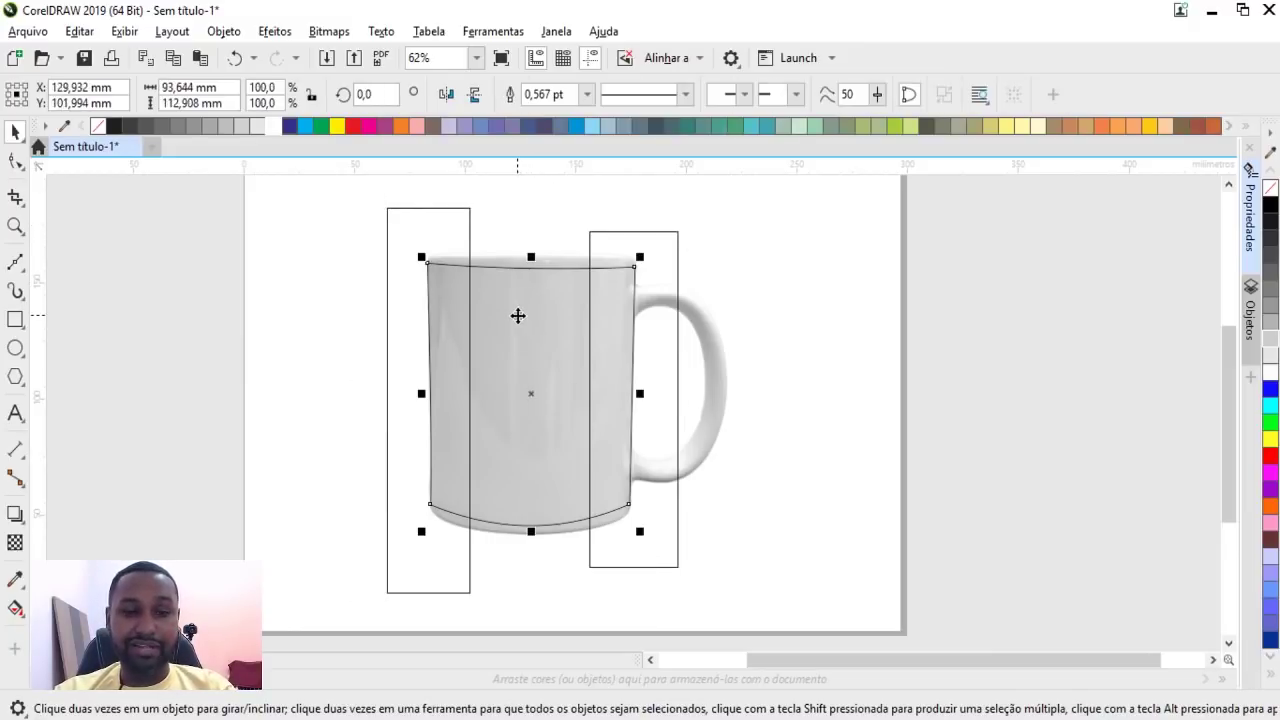
pyautogui.keyDown('shift'); pyautogui.click(429, 215); pyautogui.keyUp('shift')
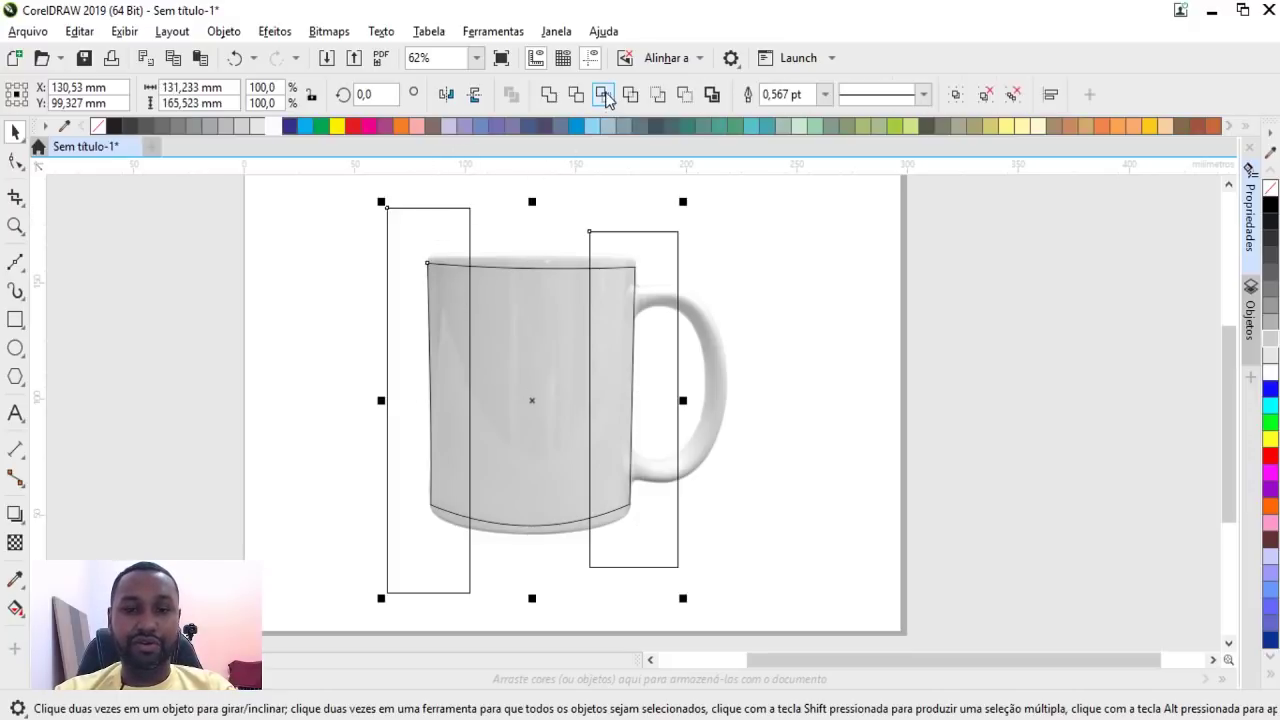
pyautogui.click(603, 94)
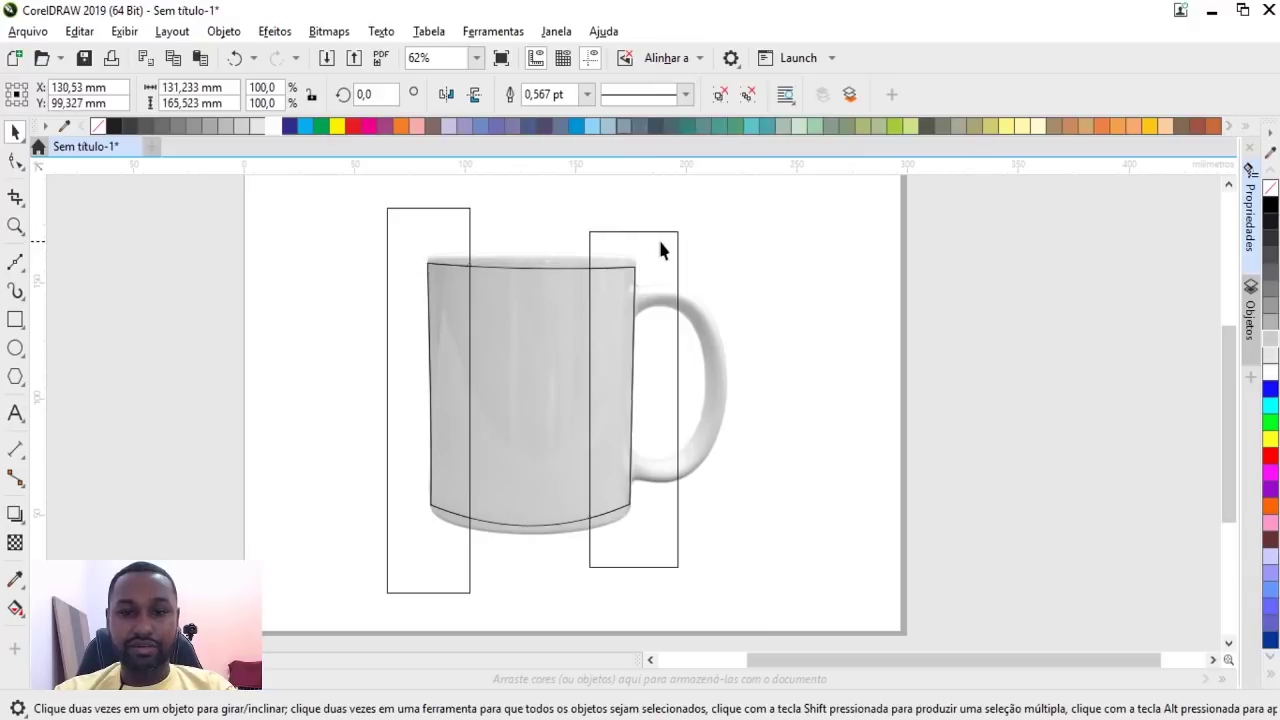
pyautogui.moveTo(665, 243); pyautogui.dragTo(1060, 233)
pyautogui.press('Delete')
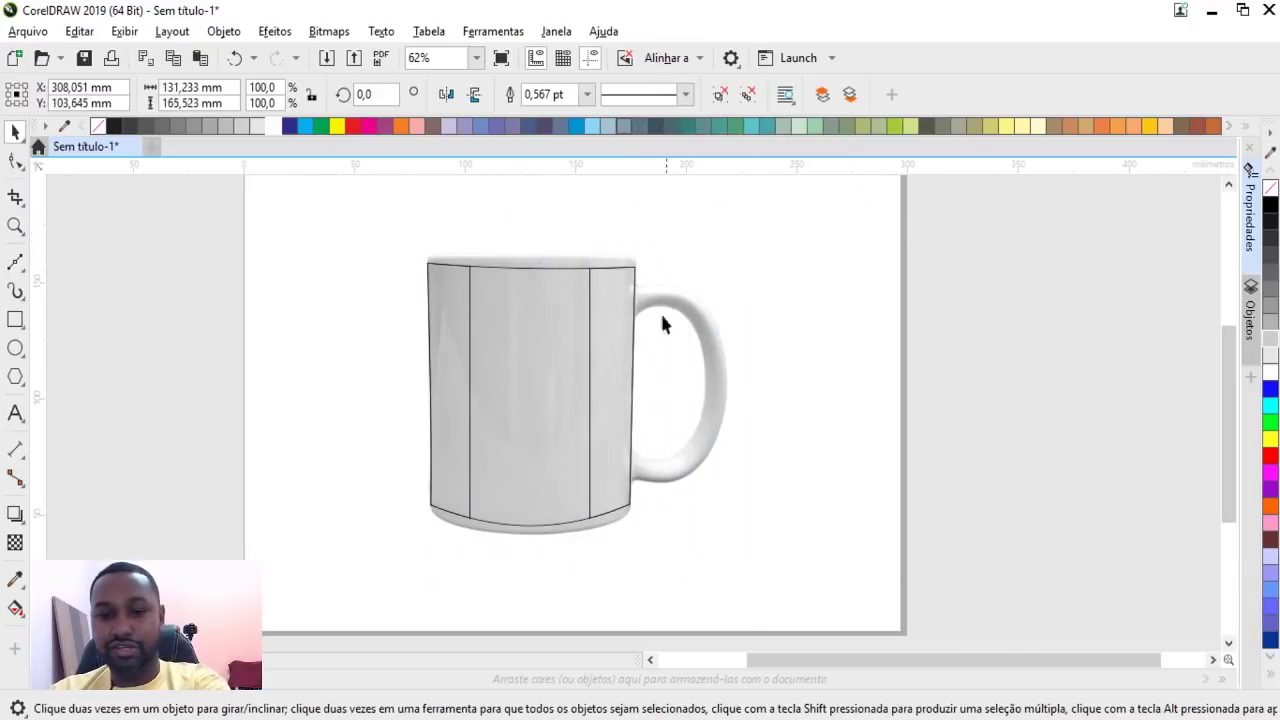
# Step: Break apart the mug body and make both side strips white with no outline
pyautogui.click(597, 330)
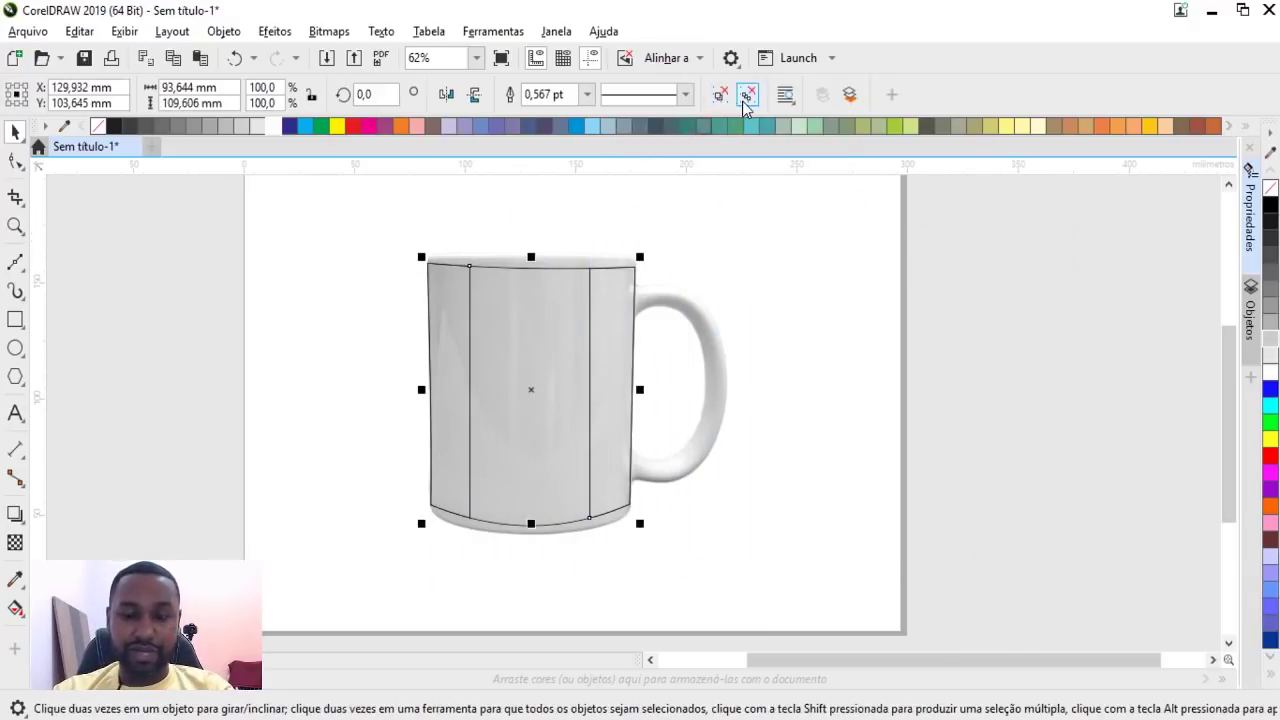
pyautogui.click(748, 94)
pyautogui.click(794, 266)
pyautogui.click(604, 335)
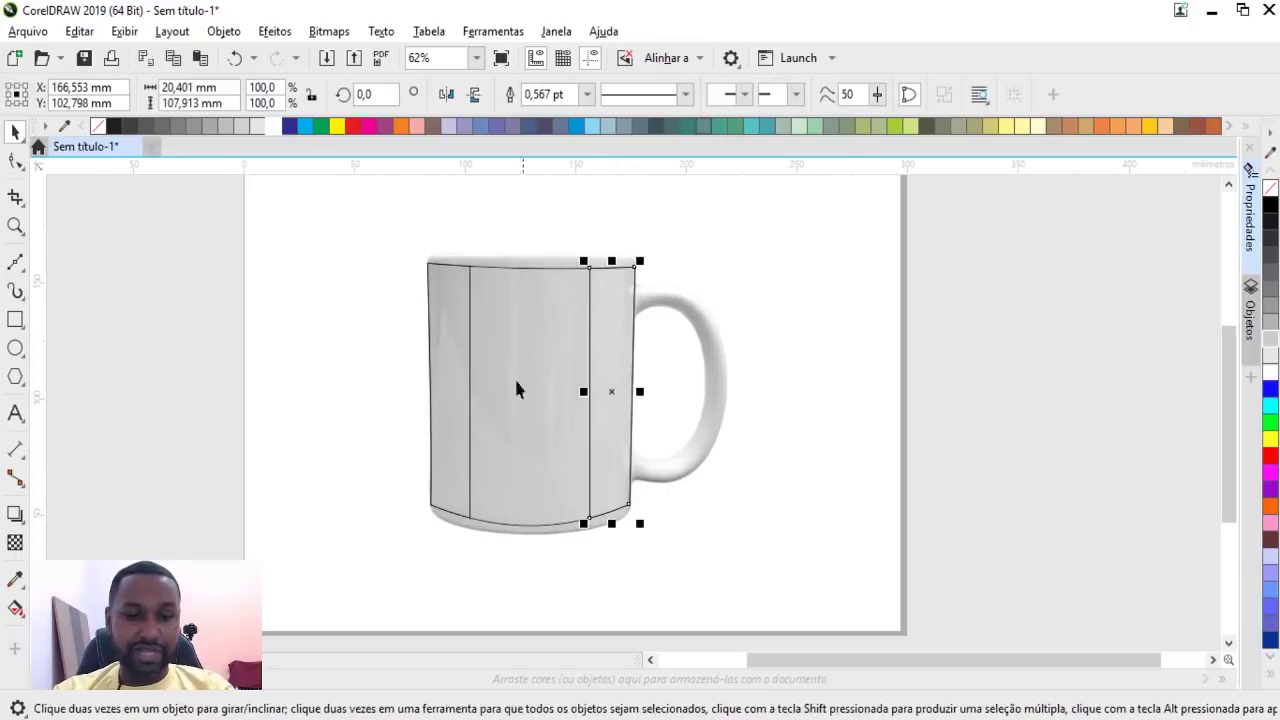
pyautogui.keyDown('shift'); pyautogui.click(461, 379); pyautogui.keyUp('shift')
pyautogui.click(1270, 372)
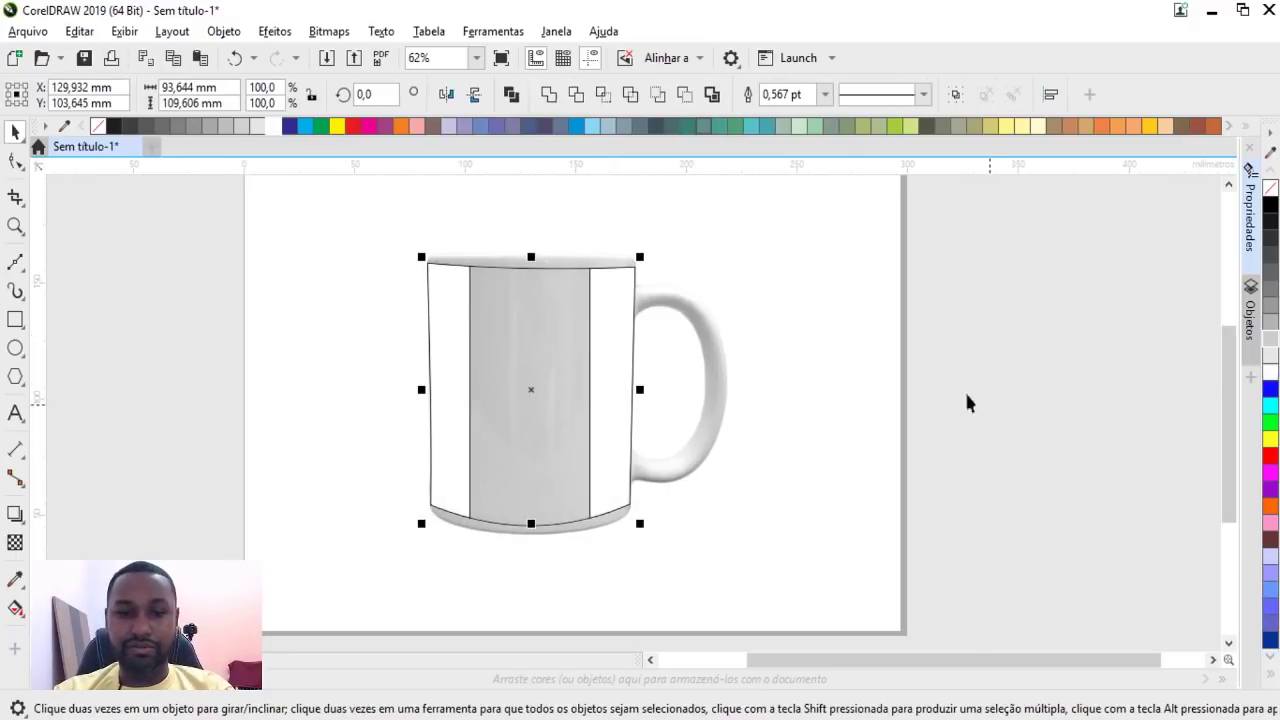
pyautogui.rightClick(1270, 190)
pyautogui.click(833, 284)
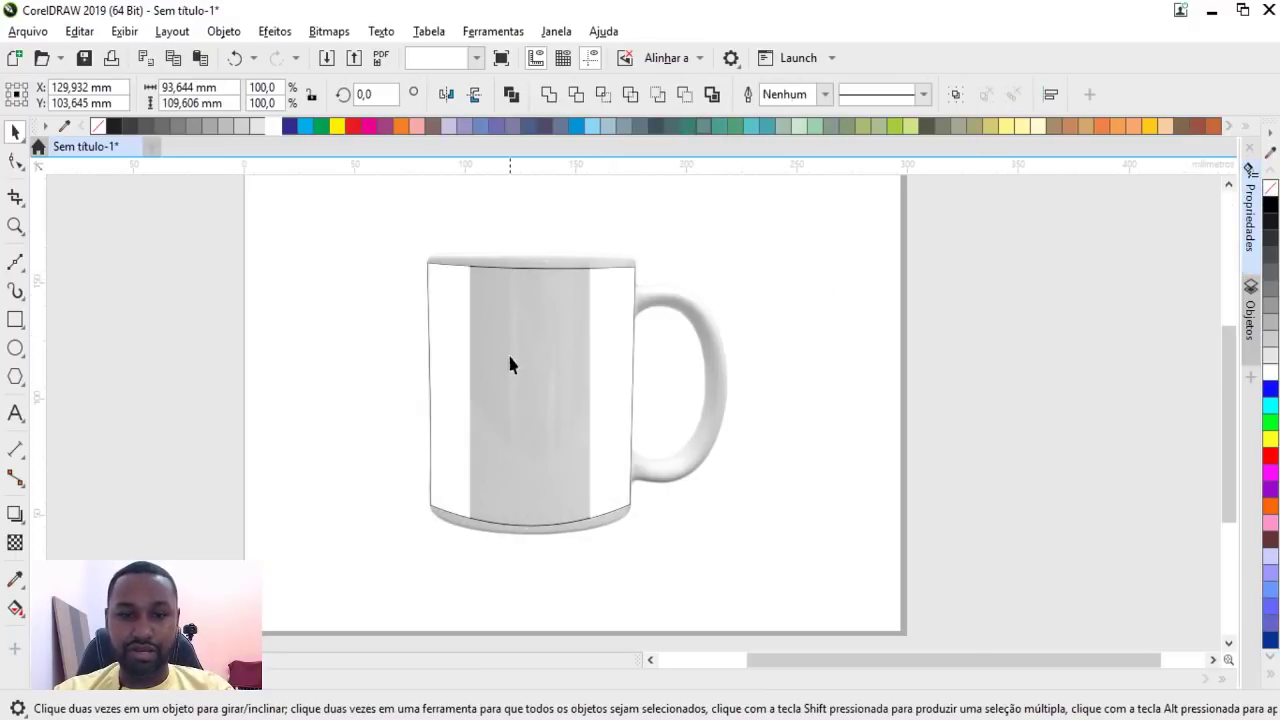
pyautogui.scroll(2, 610, 380)
pyautogui.click(613, 385)
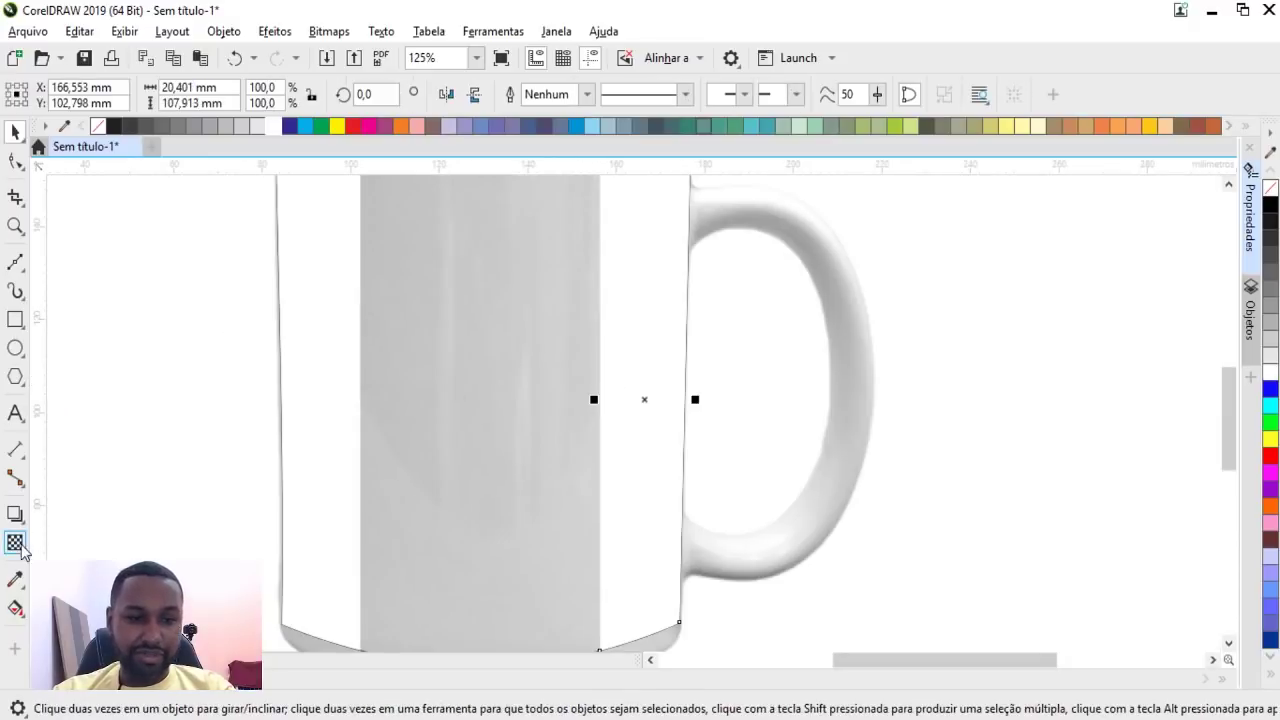
# Step: Apply a linear gradient transparency to the right white strip and adjust its start and end
pyautogui.click(15, 542)
pyautogui.moveTo(652, 380)
pyautogui.mouseDown()
pyautogui.moveTo(576, 380)
pyautogui.moveTo(738, 380)
pyautogui.mouseUp()
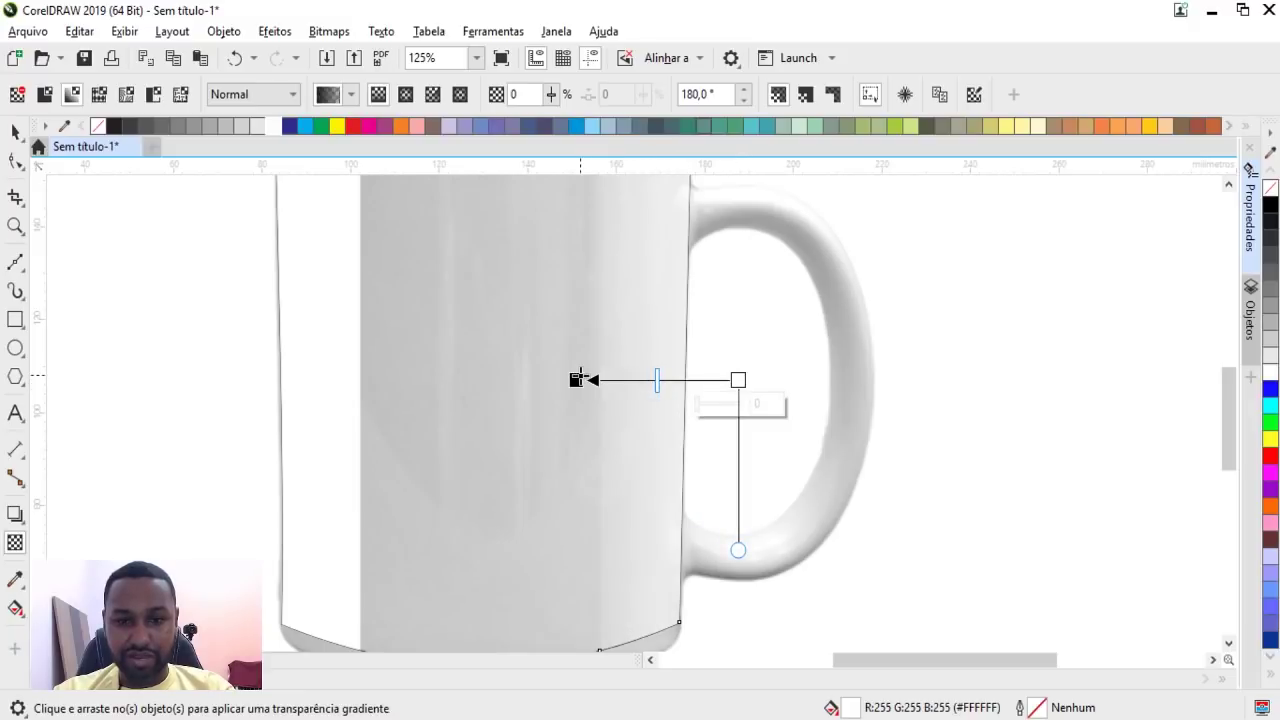
pyautogui.moveTo(578, 380); pyautogui.dragTo(599, 380)
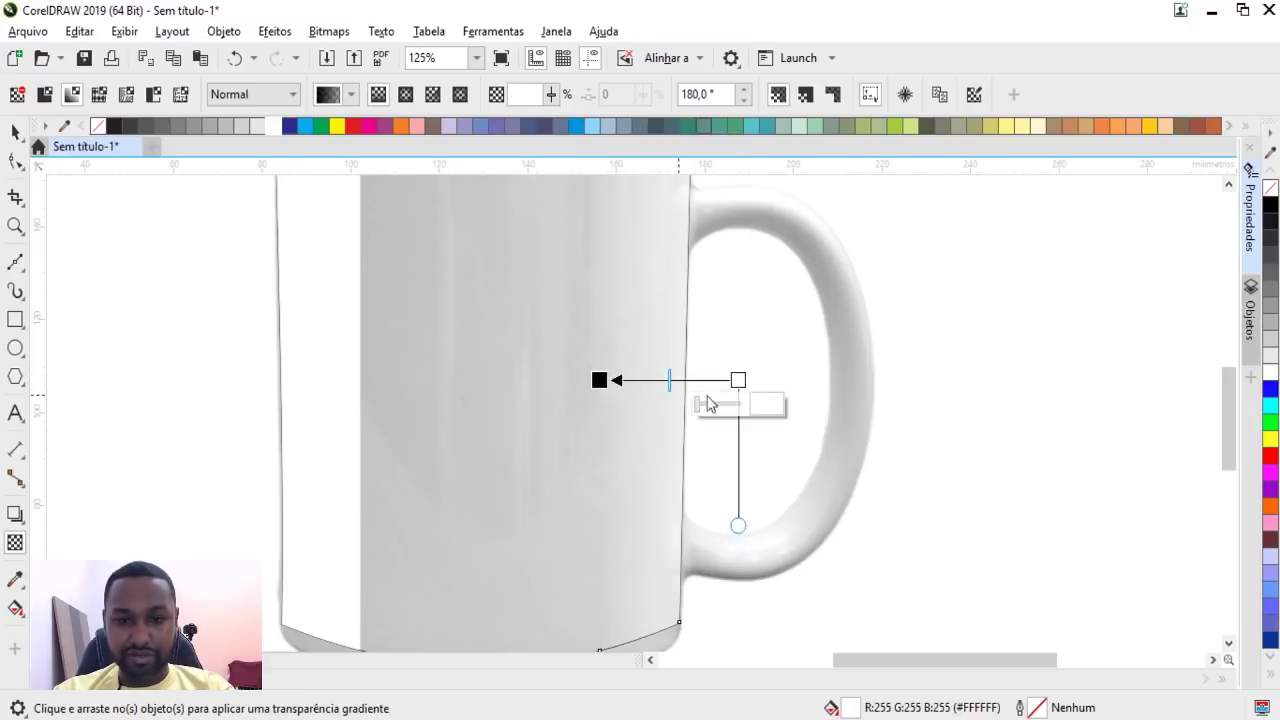
pyautogui.moveTo(738, 380); pyautogui.dragTo(721, 381)
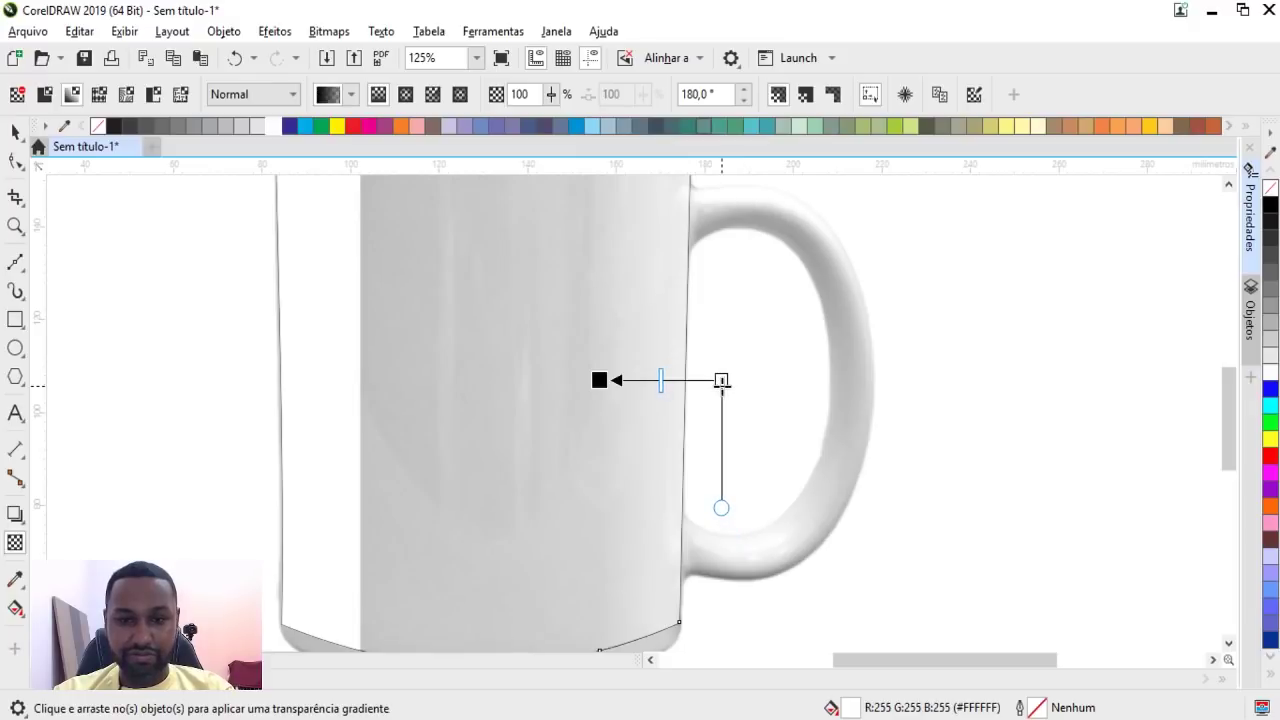
# Step: Give the left white strip a linear gradient transparency starting past the mug's left edge
pyautogui.click(312, 405)
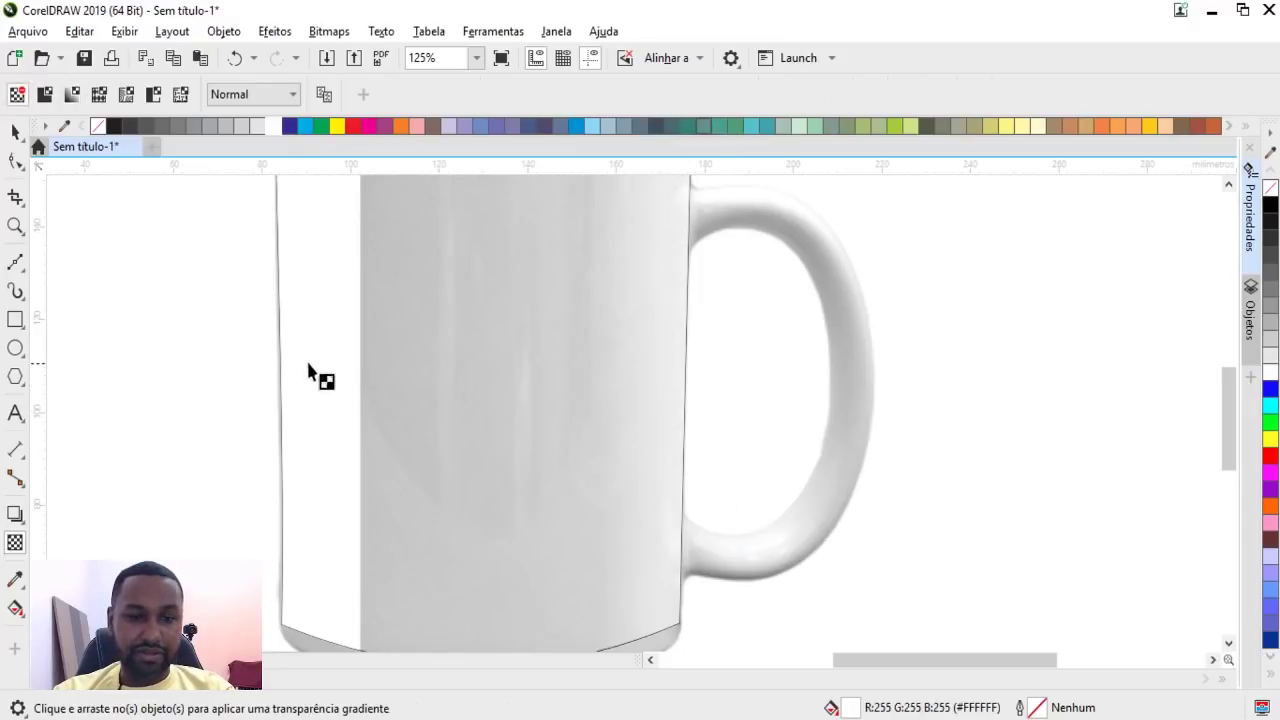
pyautogui.moveTo(298, 362); pyautogui.dragTo(397, 362)
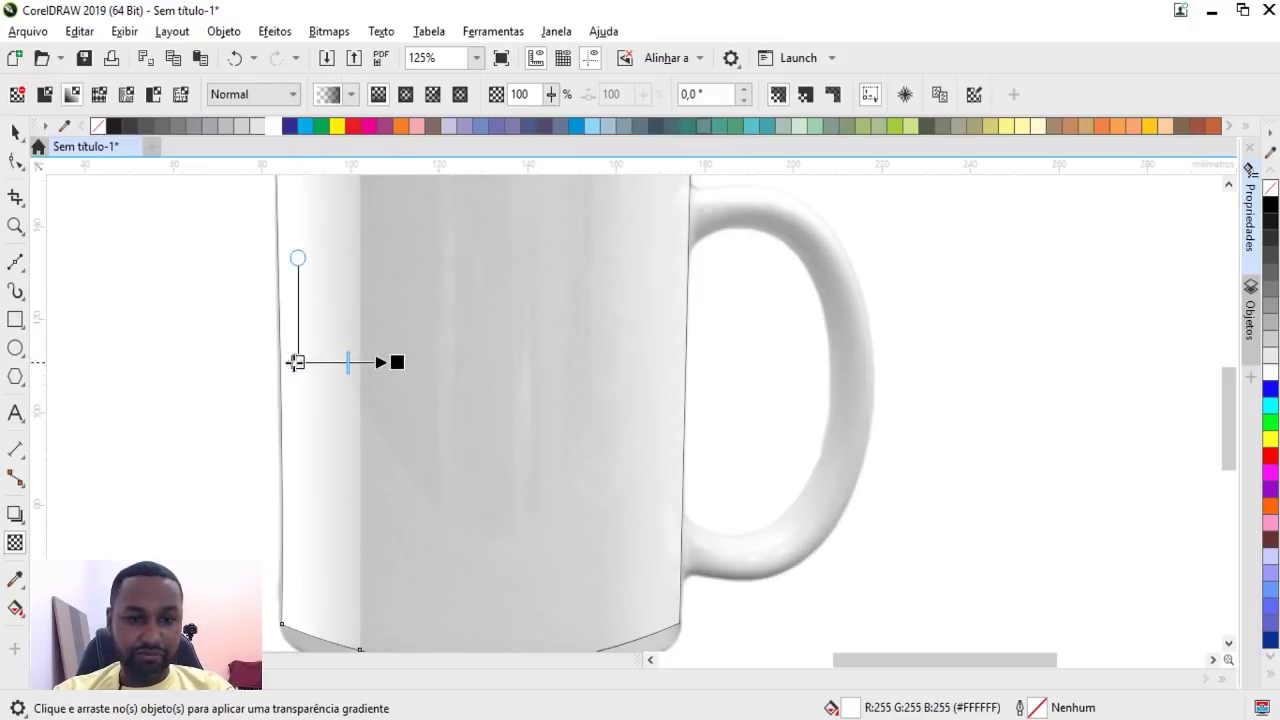
pyautogui.moveTo(297, 362); pyautogui.dragTo(275, 362)
pyautogui.moveTo(395, 363); pyautogui.dragTo(355, 364)
pyautogui.scroll(2, 365, 362)
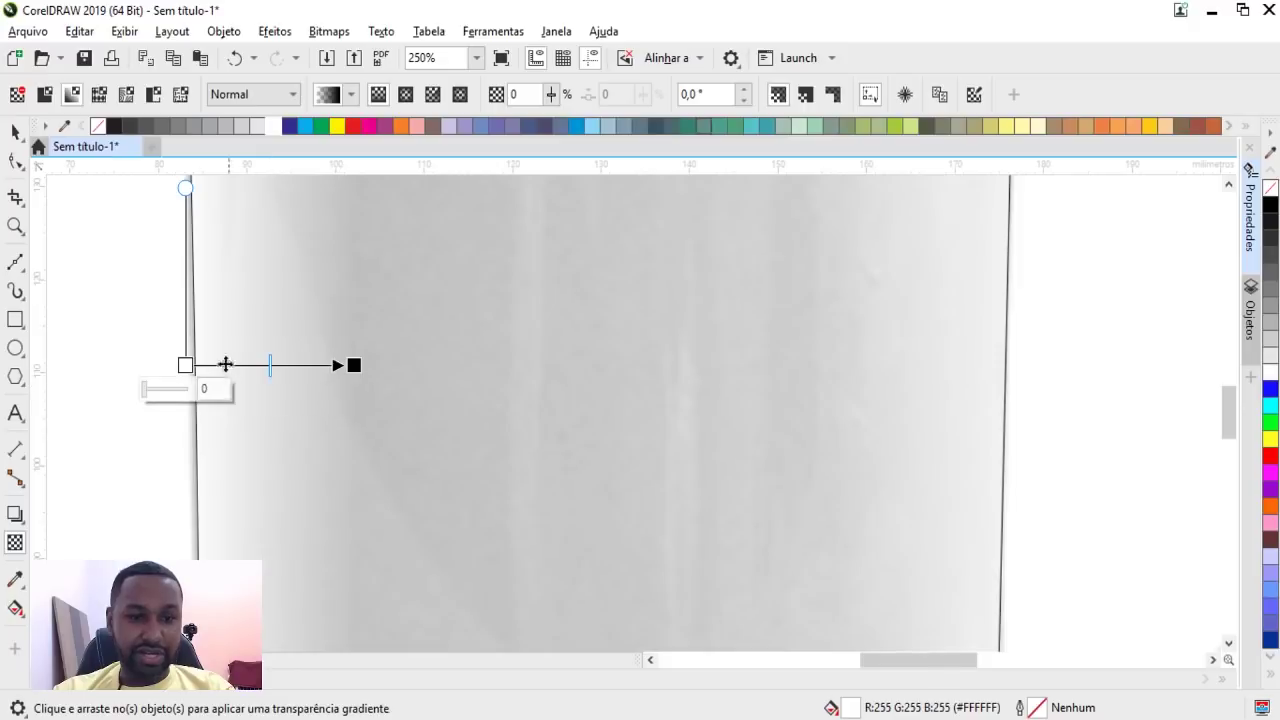
pyautogui.moveTo(186, 365)
pyautogui.mouseDown()
pyautogui.moveTo(142, 365)
pyautogui.moveTo(164, 365)
pyautogui.mouseUp()
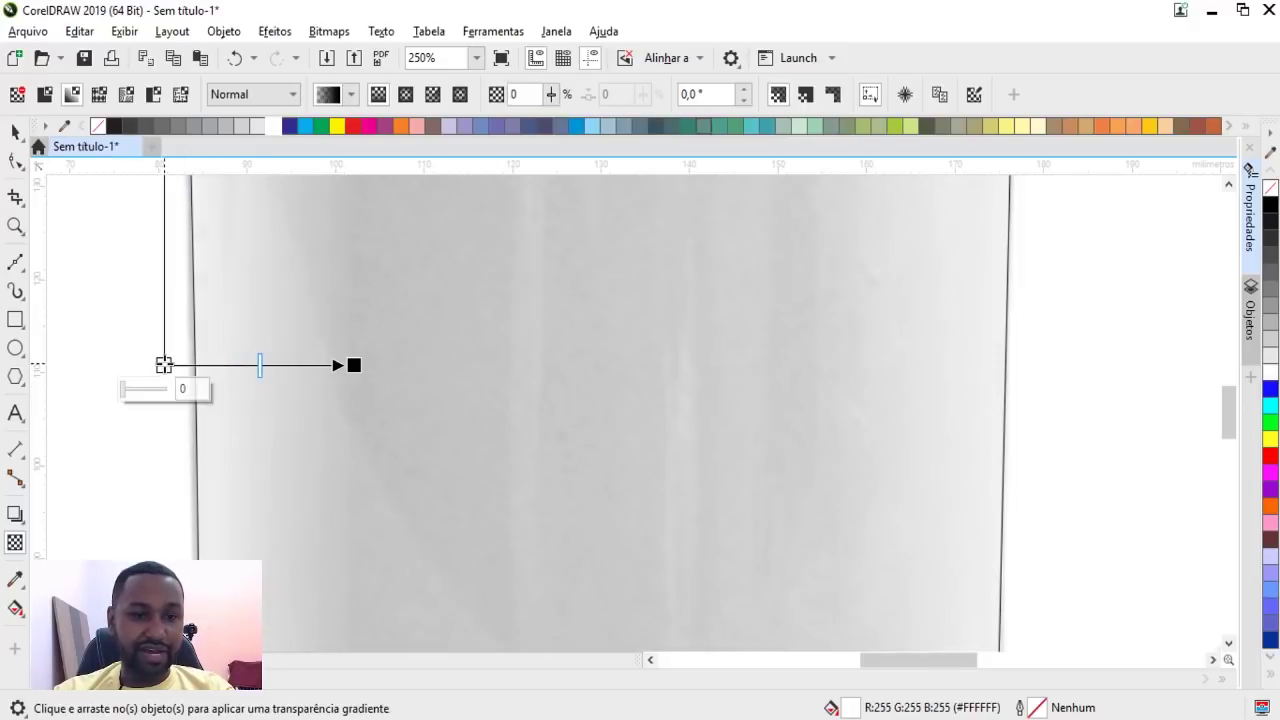
pyautogui.click(15, 131)
# Step: Add a page-sized 297 × 210 mm rectangle behind the mug and fill it medium grey
pyautogui.scroll(-1, 554, 366)
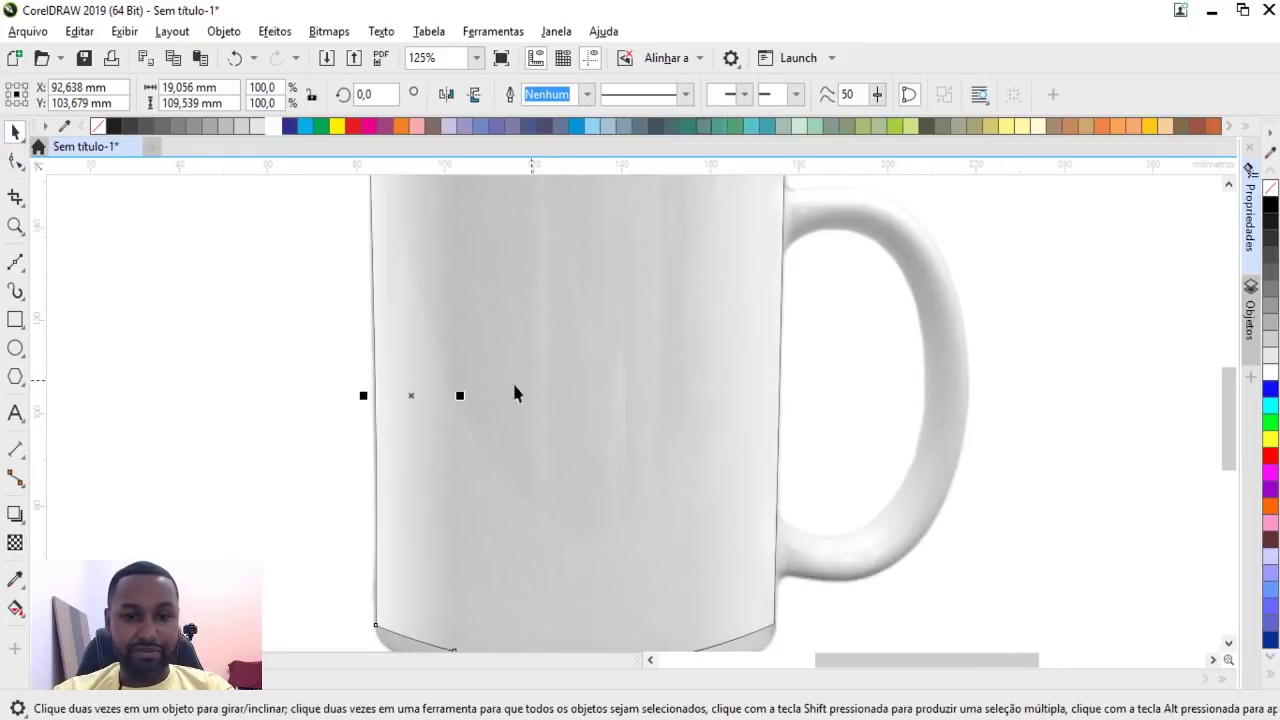
pyautogui.click(360, 445)
pyautogui.scroll(-1, 360, 445)
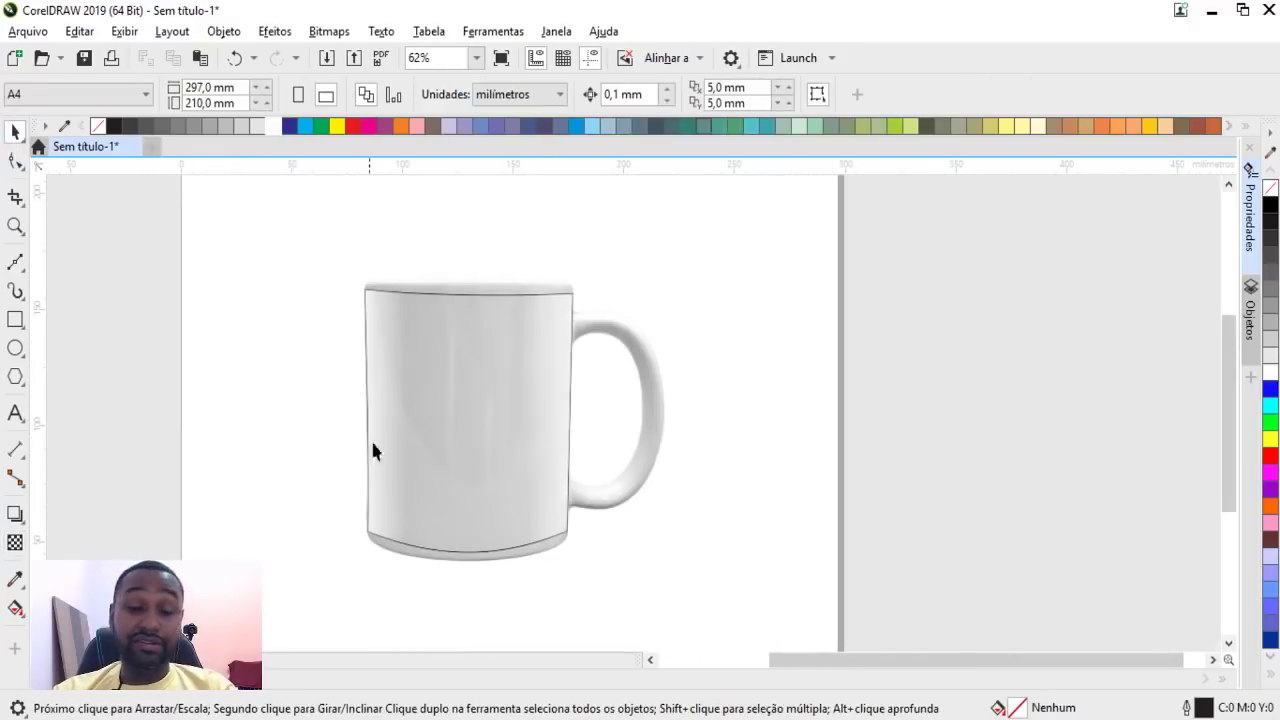
pyautogui.click(451, 415)
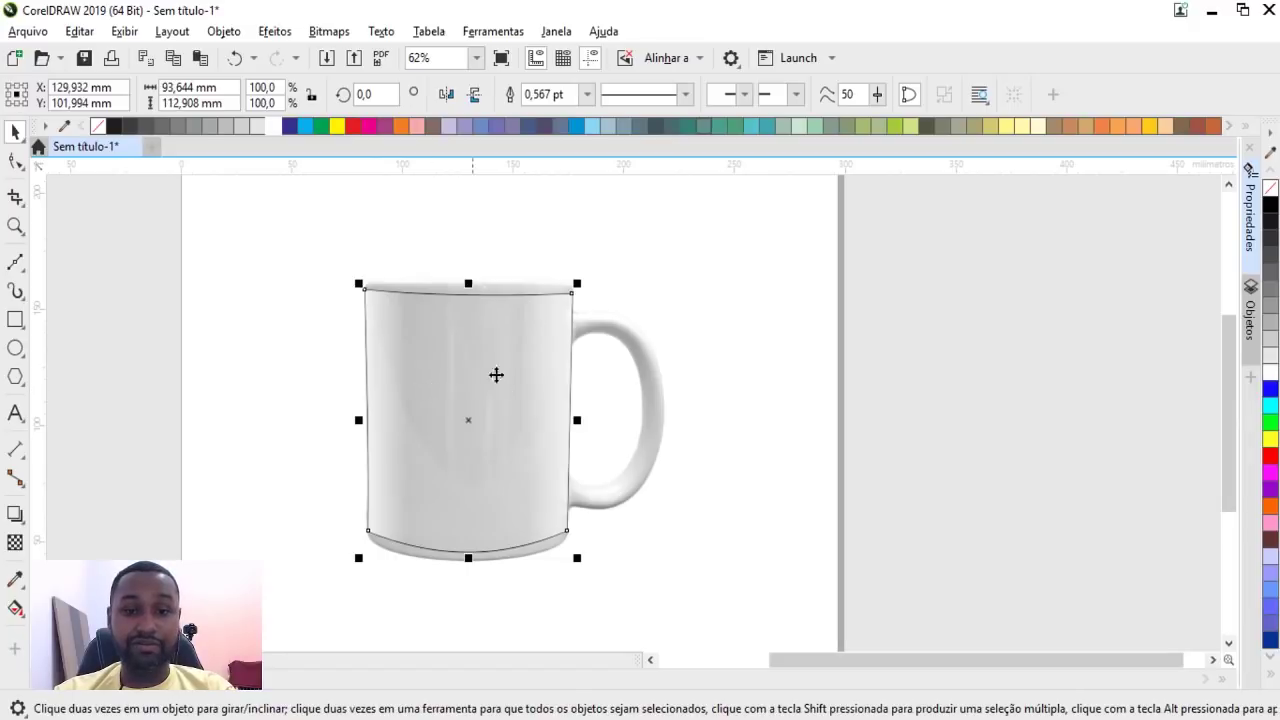
pyautogui.click(62, 365)
pyautogui.doubleClick(15, 319)
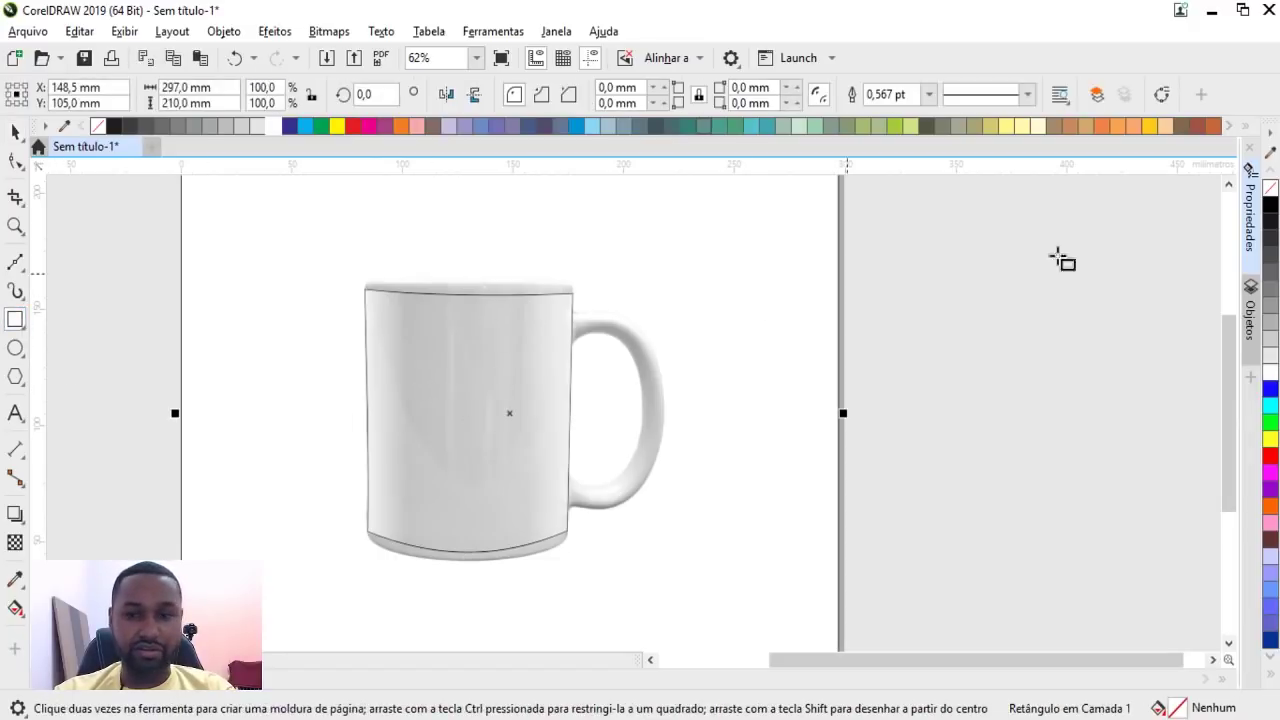
pyautogui.click(1272, 321)
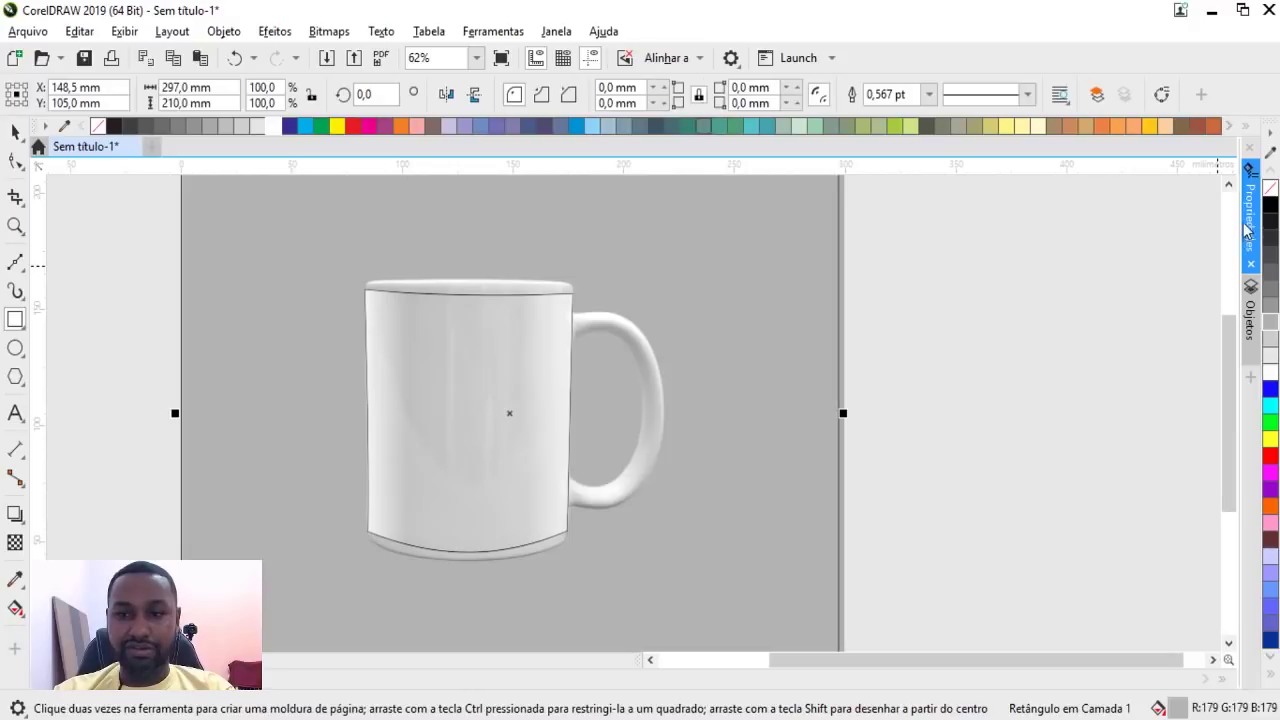
pyautogui.click(1272, 314)
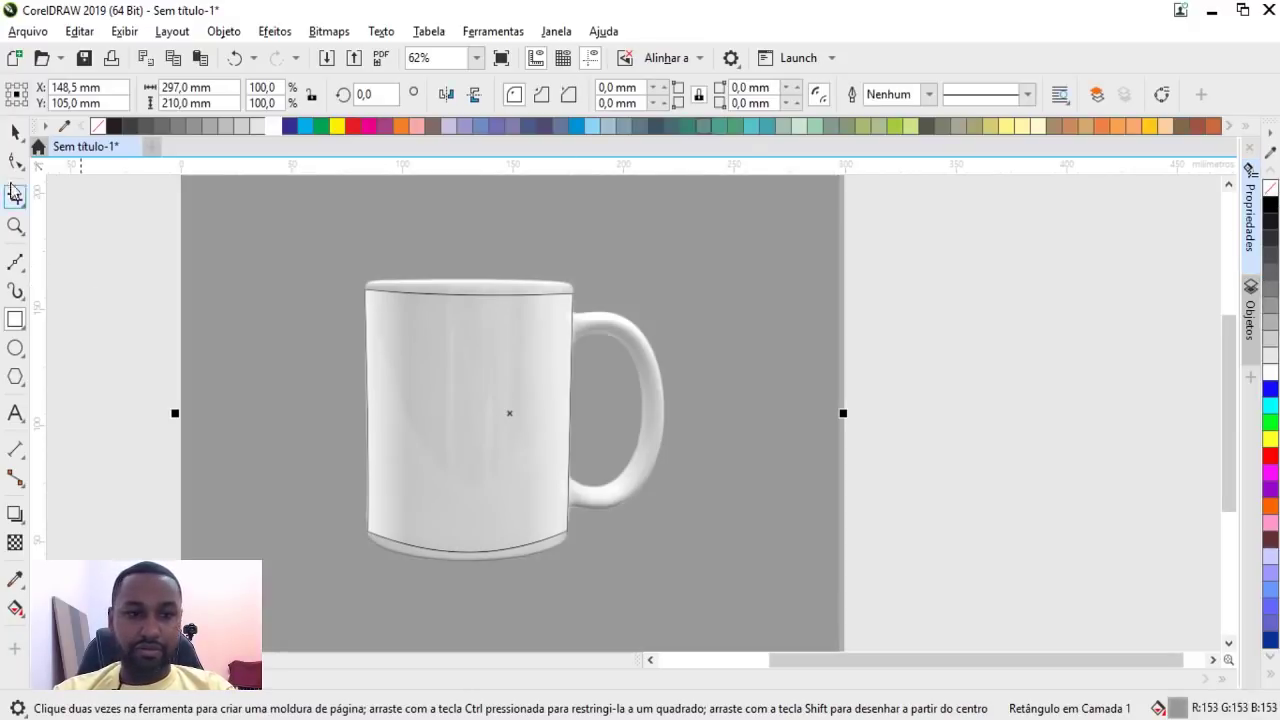
pyautogui.click(15, 131)
pyautogui.click(71, 268)
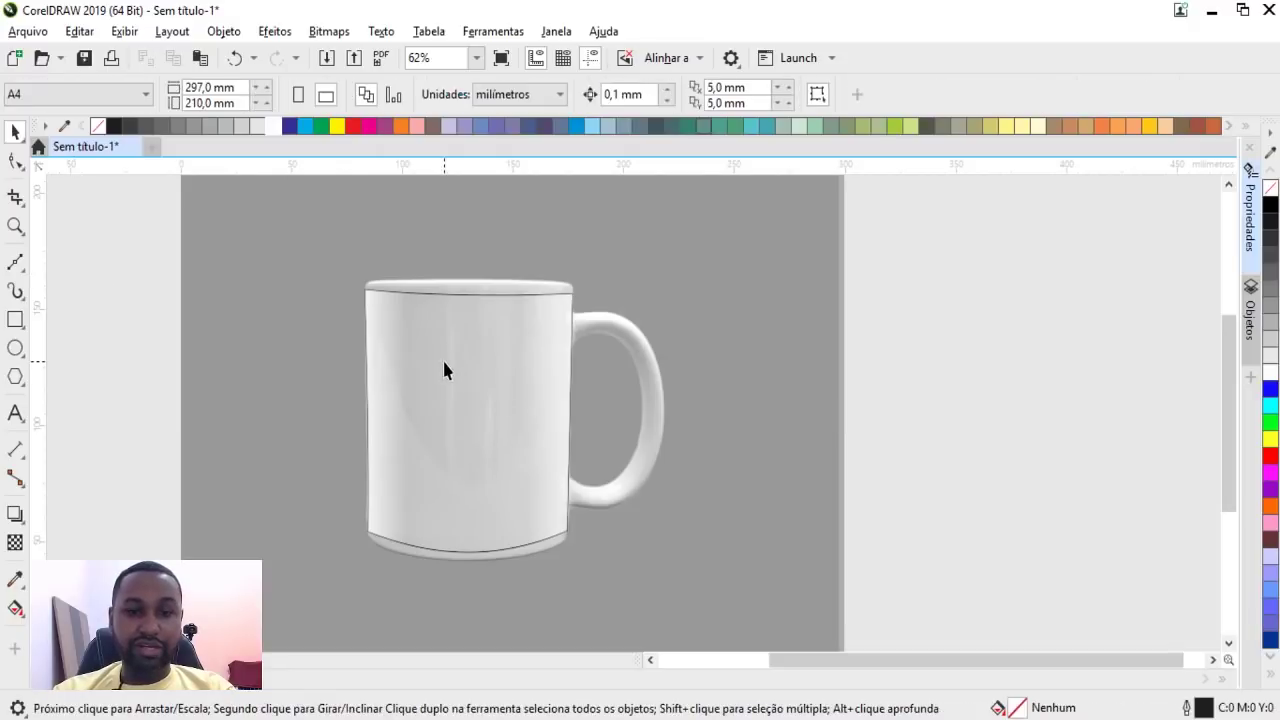
pyautogui.click(443, 365)
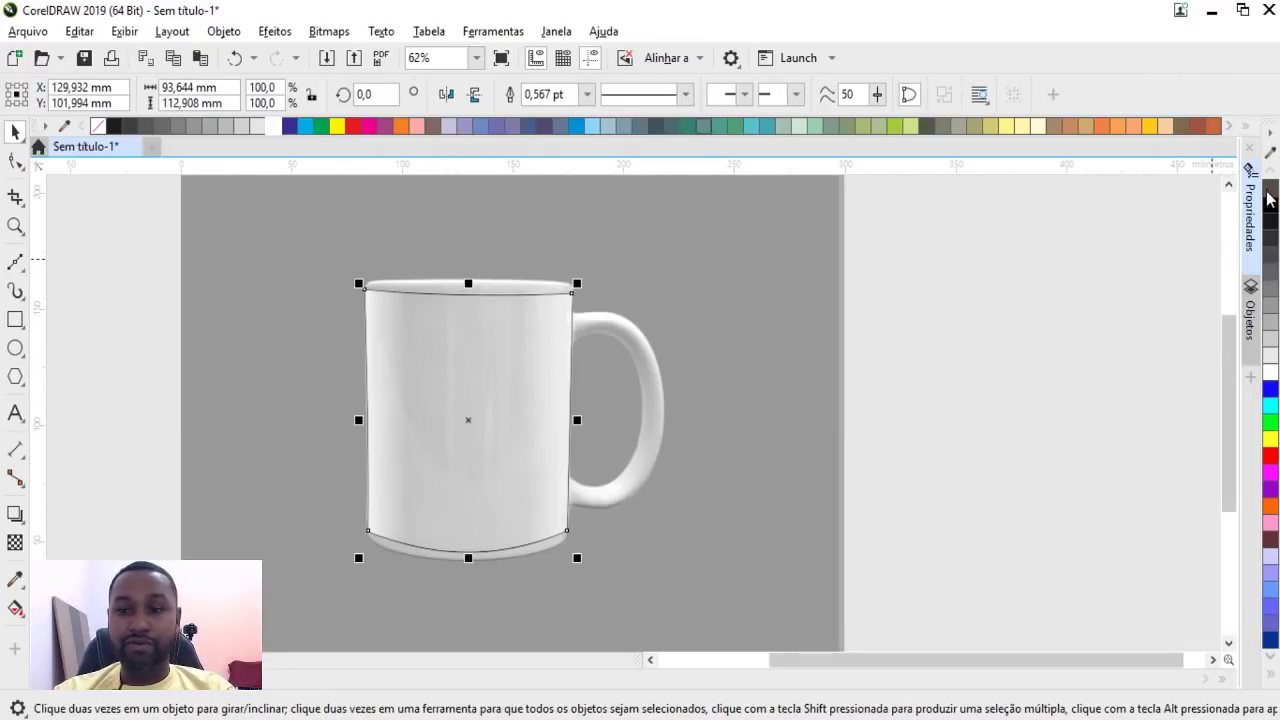
# Step: Set the mug body's outline to none and make it an empty PowerClip frame
pyautogui.rightClick(1269, 189)
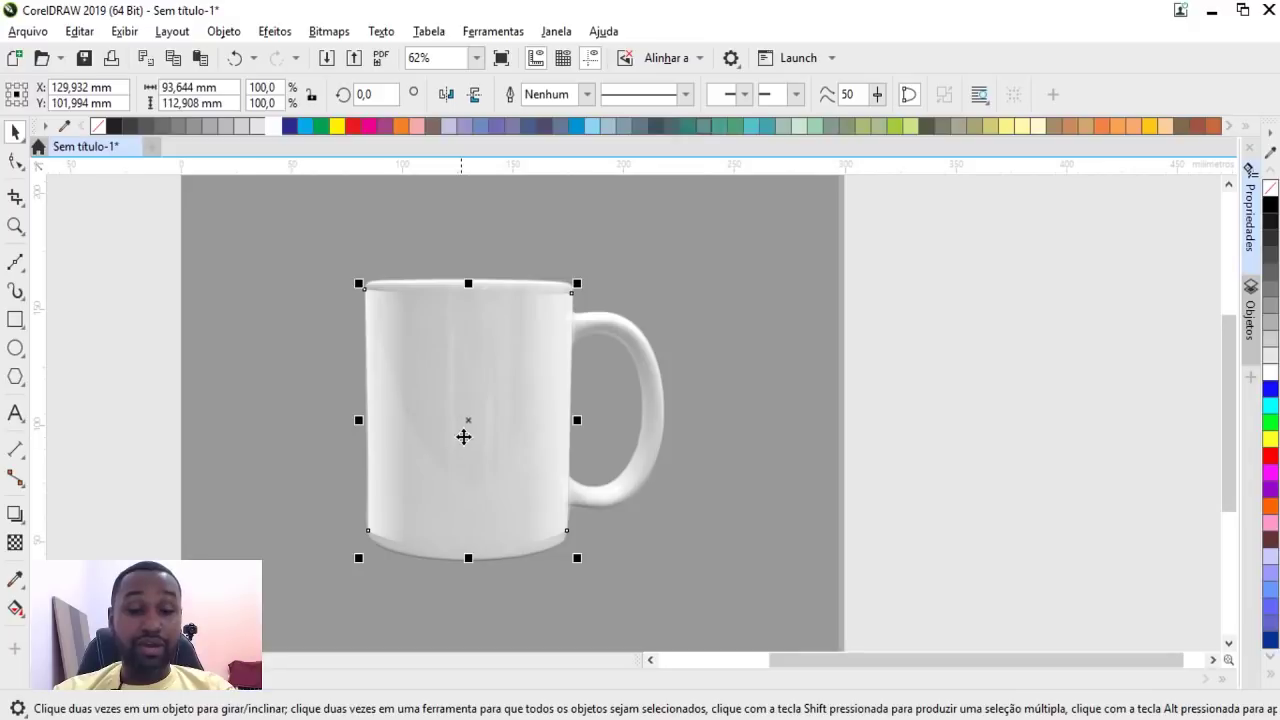
pyautogui.rightClick(466, 423)
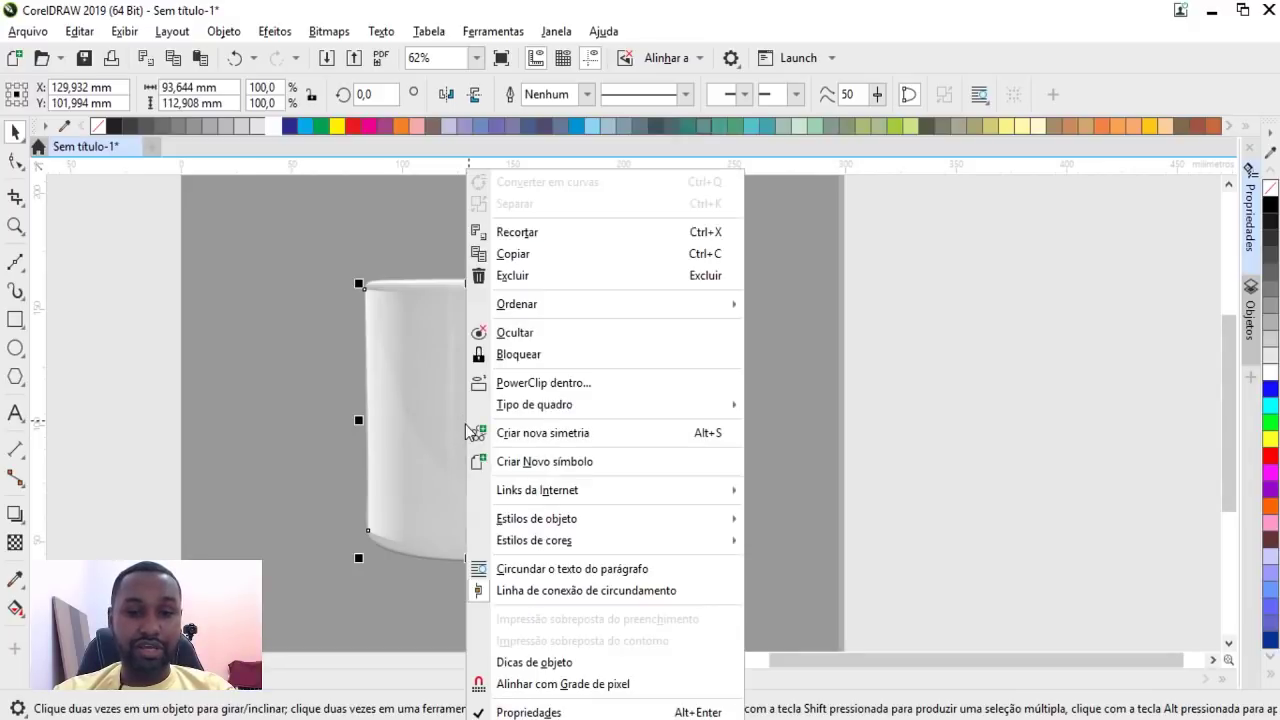
pyautogui.moveTo(534, 404)
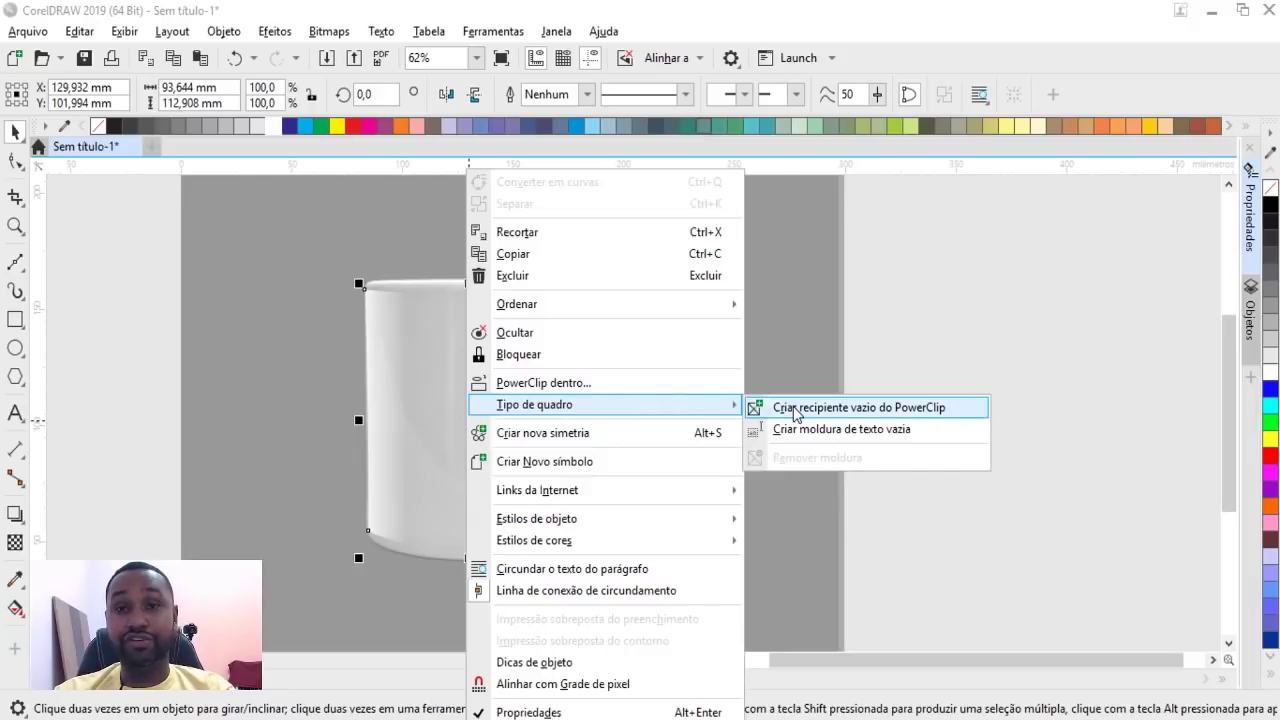
pyautogui.click(795, 410)
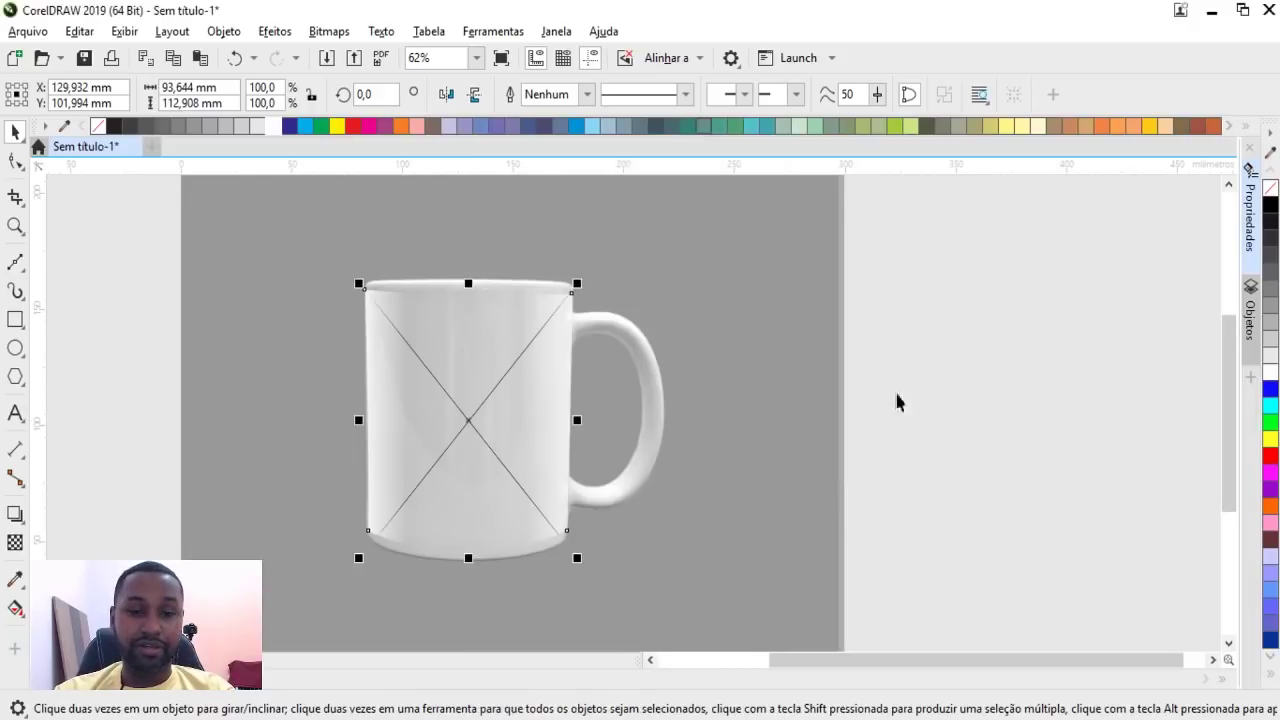
pyautogui.click(897, 400)
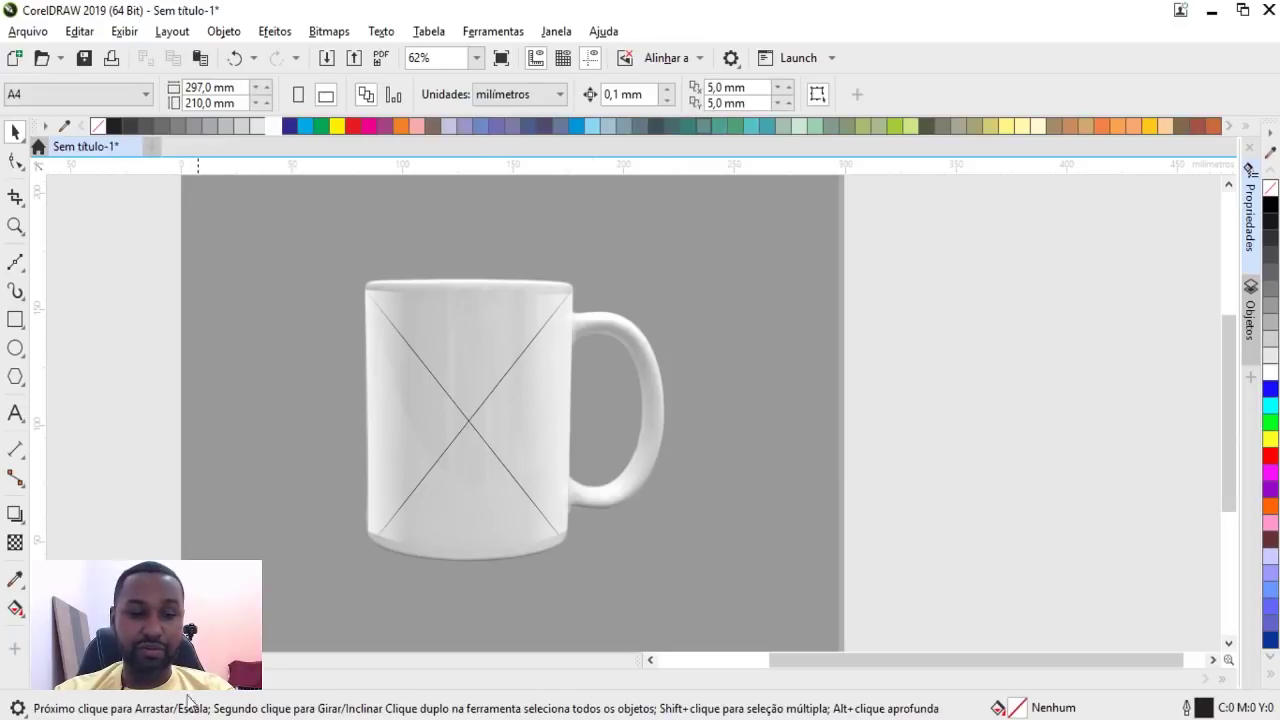
pyautogui.hotkey('alt', 'Tab')
# Step: Search Google Images for Mulher Maravilha (Wonder Woman)
pyautogui.scroll(-1, 310, 150)
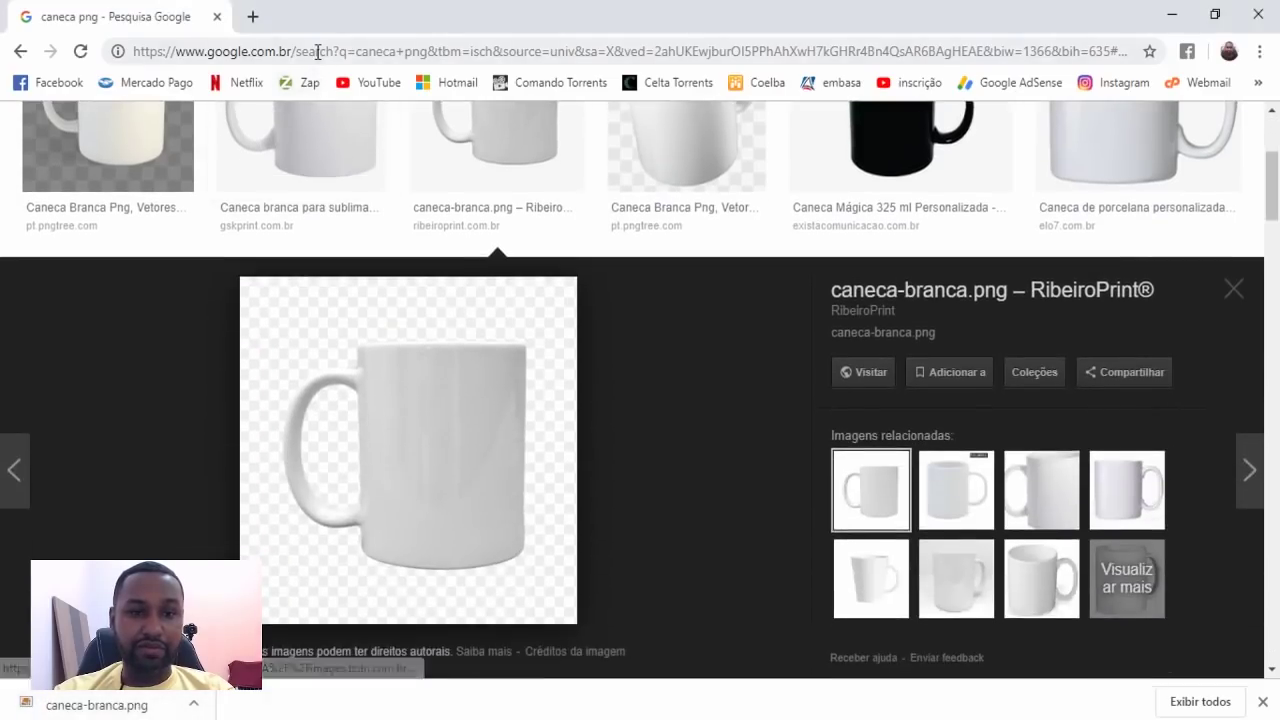
pyautogui.click(317, 52)
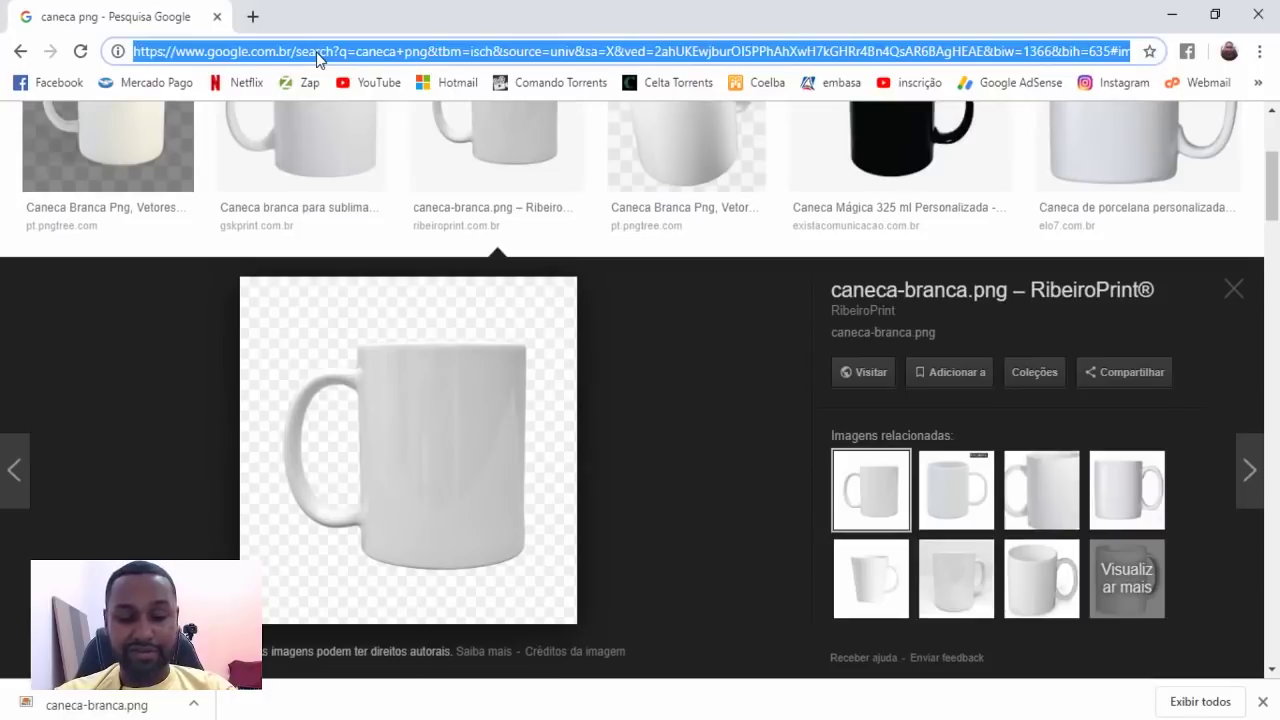
pyautogui.write('mulkher')
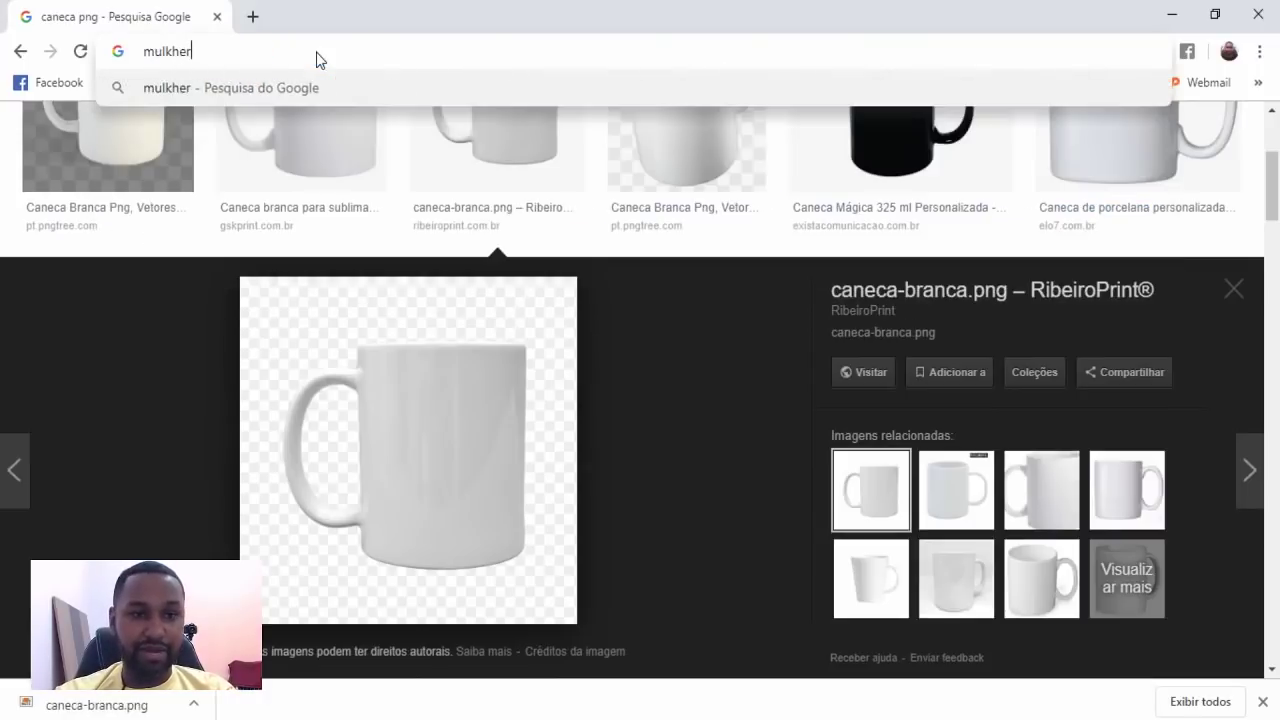
pyautogui.press('BackSpace')
pyautogui.press('BackSpace')
pyautogui.press('BackSpace')
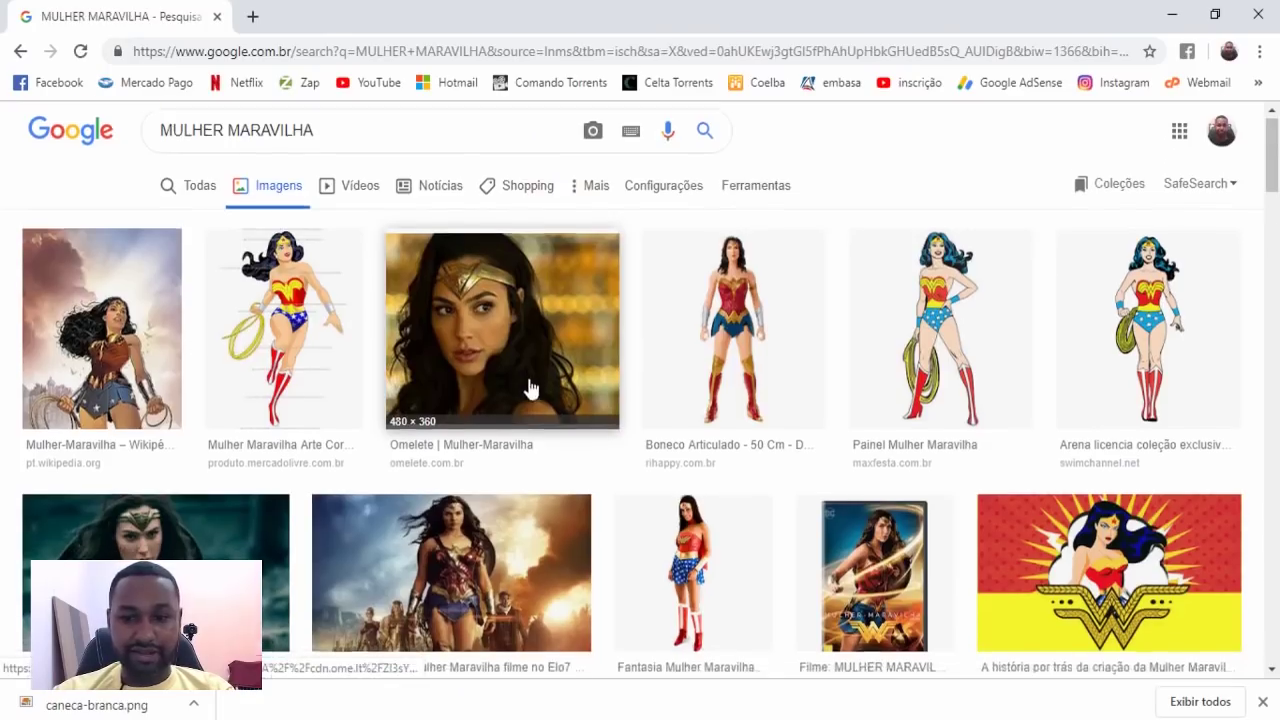
# Step: Copy the cartoon Wonder Woman image and return to CorelDRAW
pyautogui.scroll(-2, 529, 386)
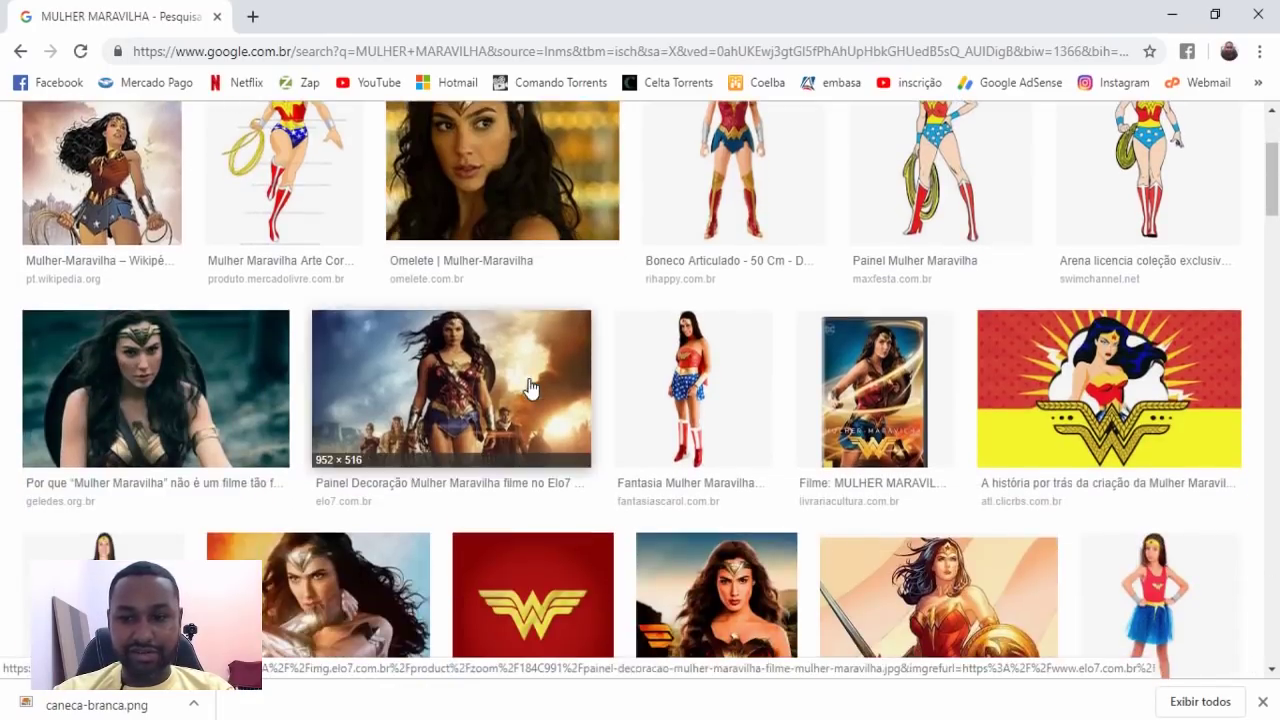
pyautogui.click(1100, 364)
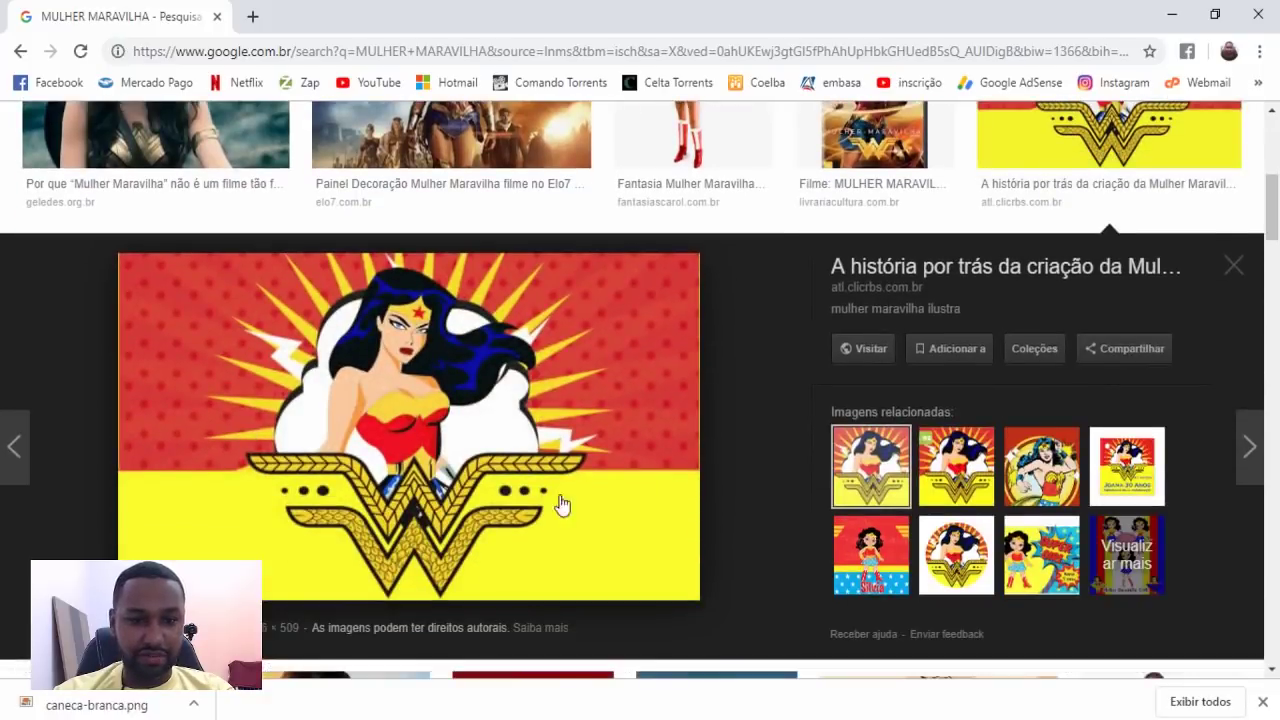
pyautogui.rightClick(401, 410)
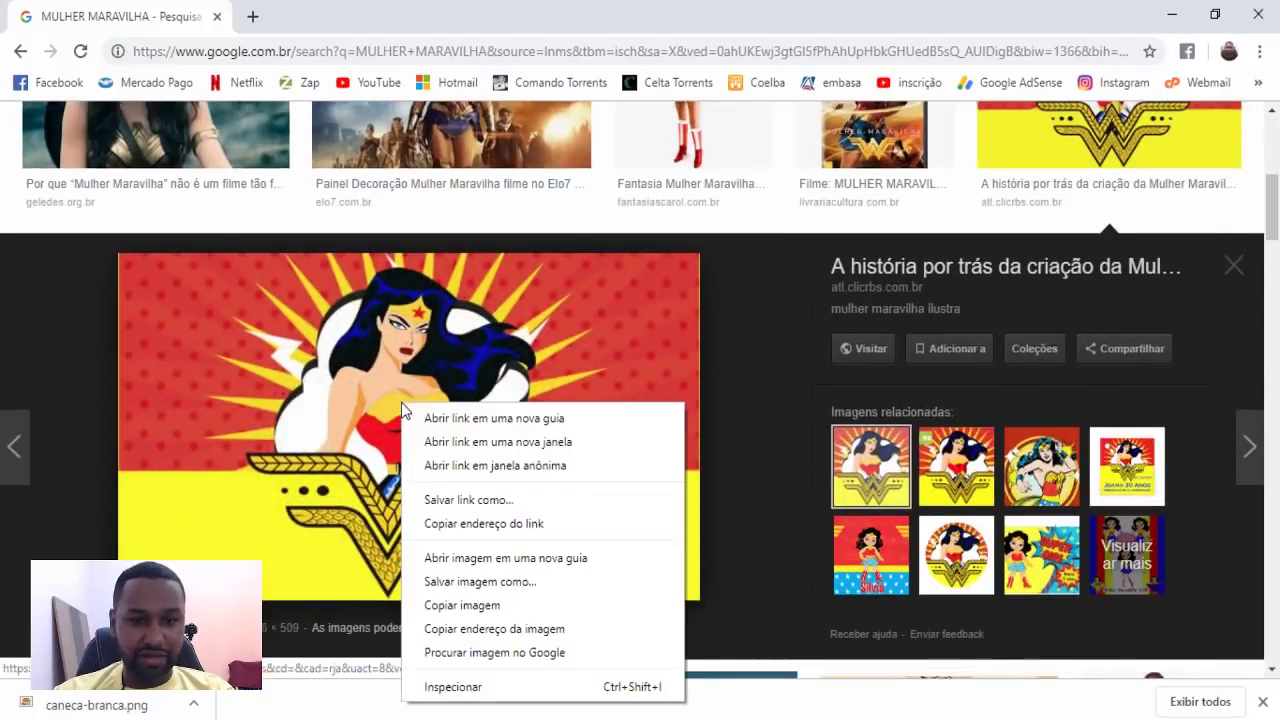
pyautogui.click(466, 604)
pyautogui.hotkey('alt', 'Tab')
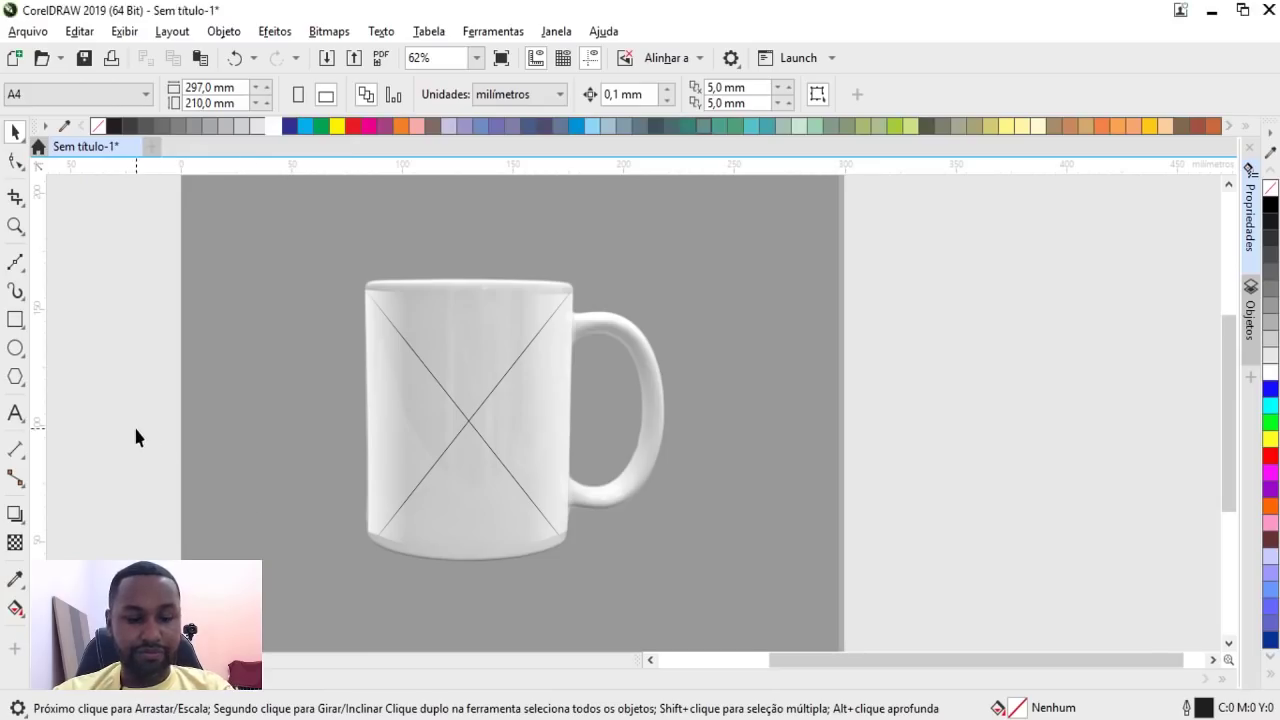
# Step: Paste the Wonder Woman image, scale it to 64.4%, and set its blend mode to Multiplicar
pyautogui.hotkey('ctrl', 'v')
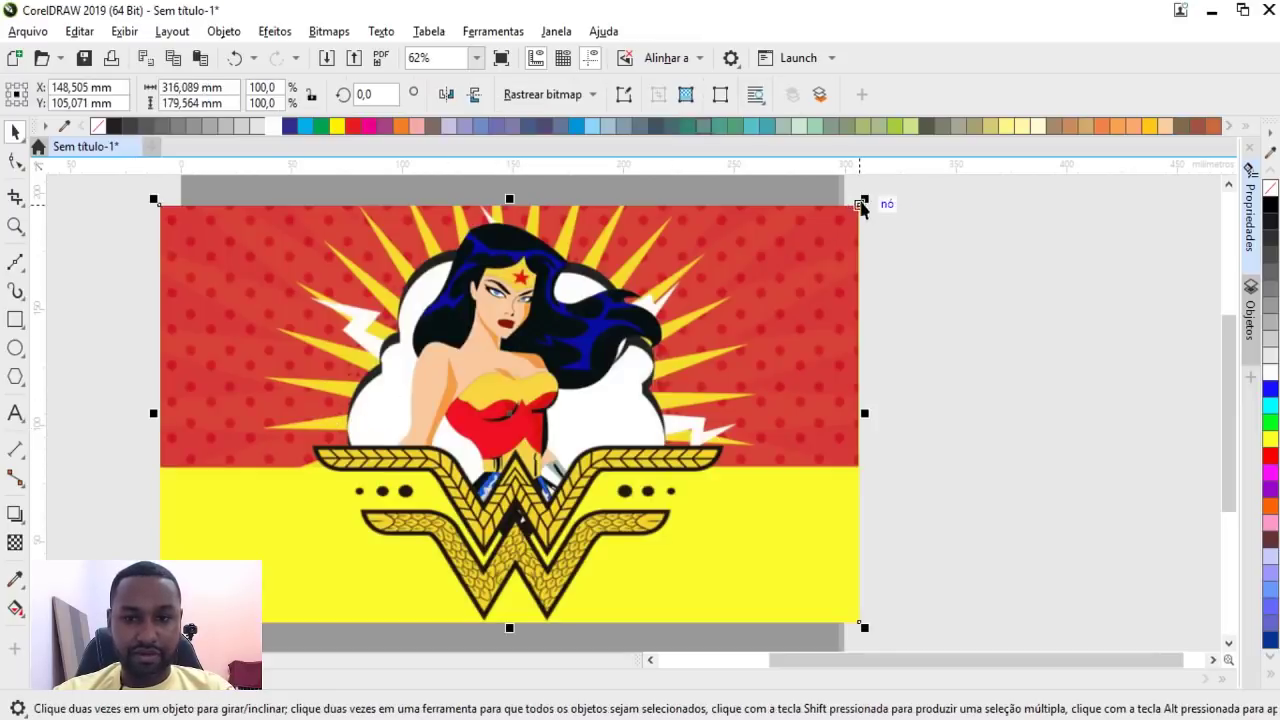
pyautogui.moveTo(863, 201); pyautogui.dragTo(740, 228)
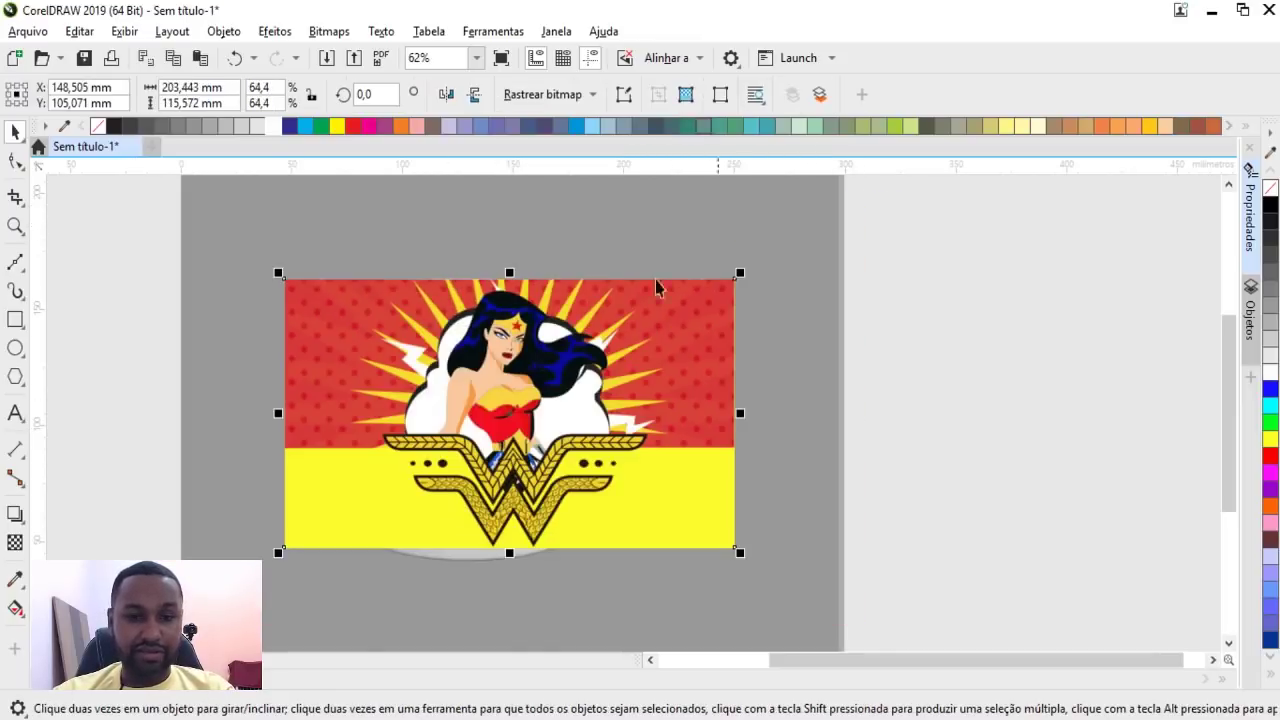
pyautogui.click(15, 541)
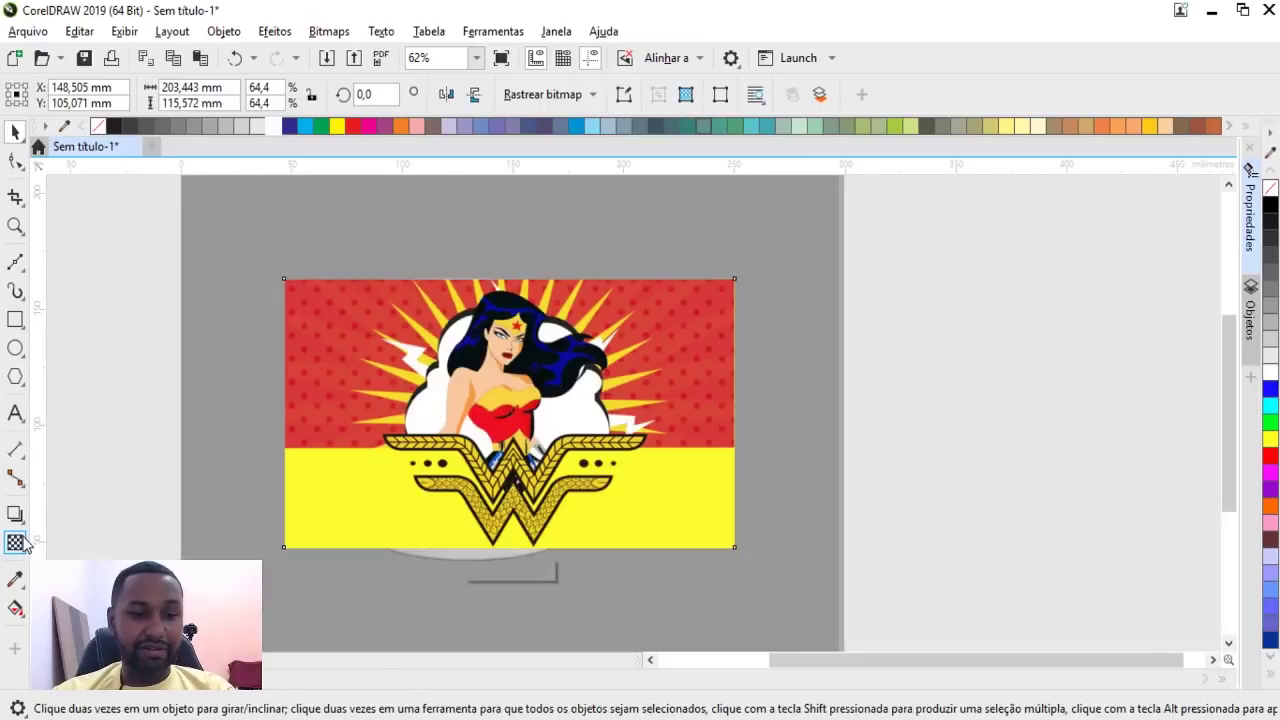
pyautogui.click(228, 96)
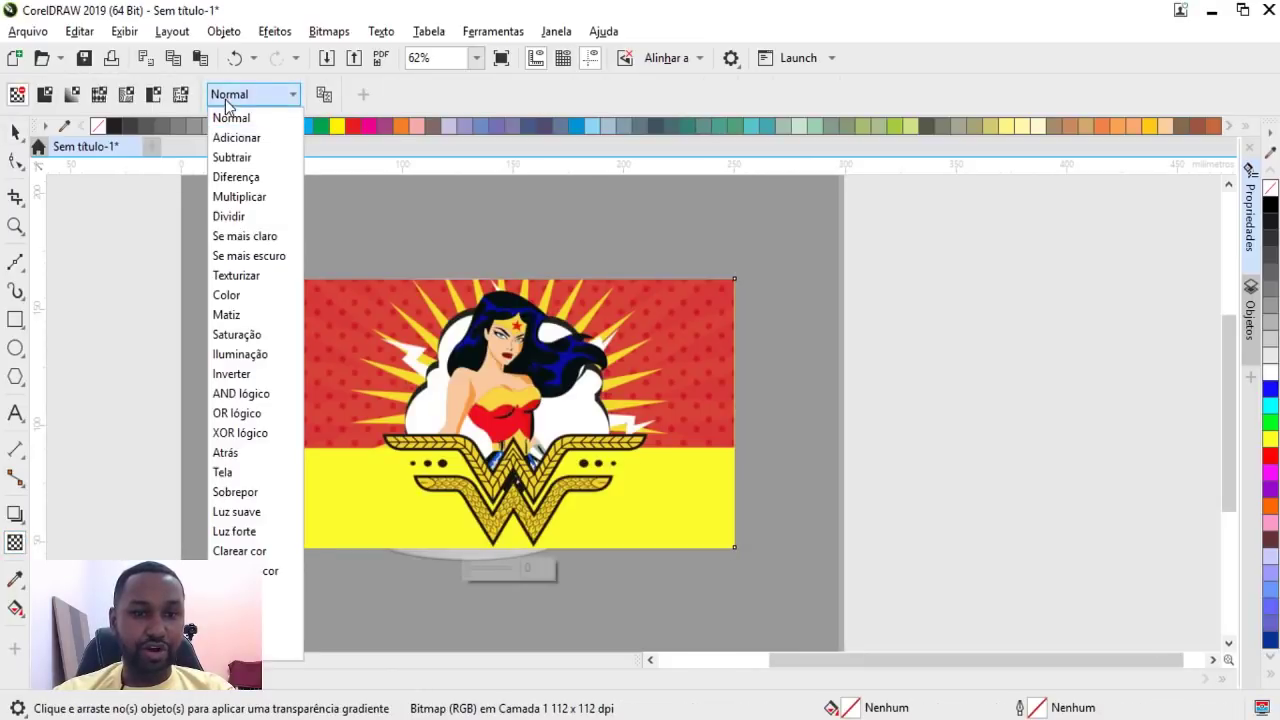
pyautogui.click(242, 198)
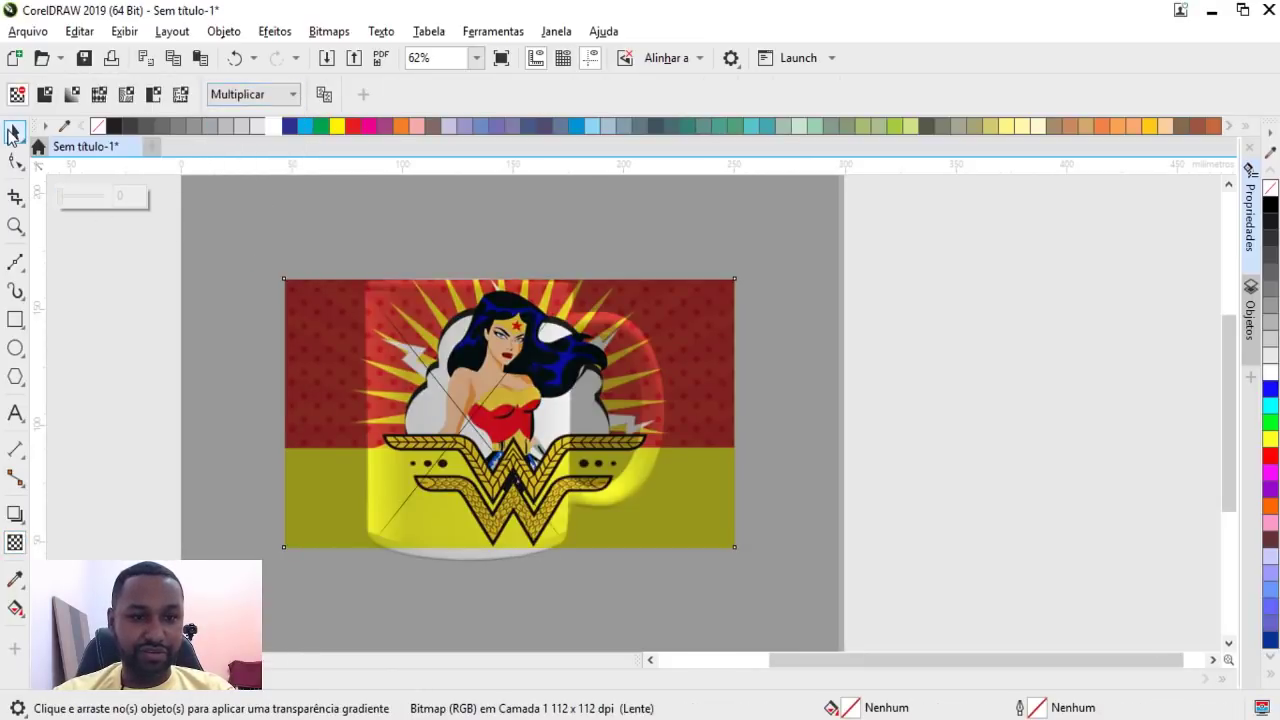
# Step: Position the illustration over the mug body's PowerClip container
pyautogui.click(12, 133)
pyautogui.scroll(2, 222, 484)
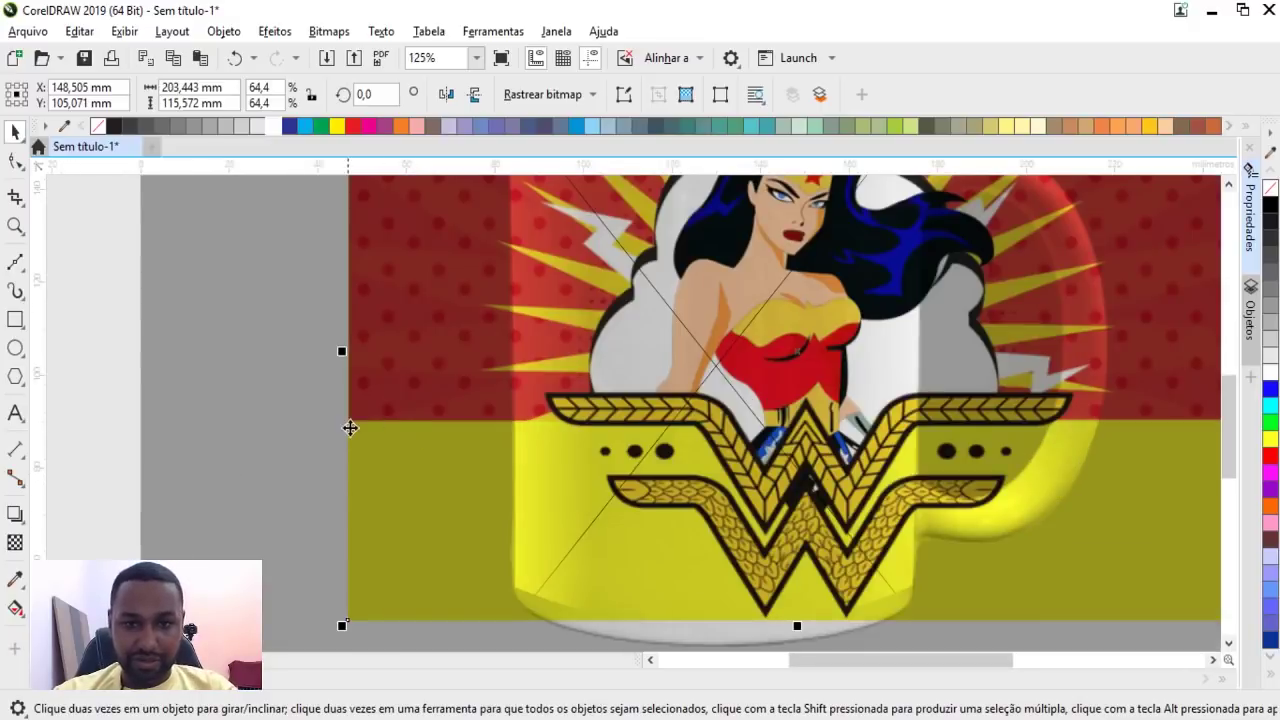
pyautogui.scroll(-2, 349, 428)
pyautogui.moveTo(738, 359)
pyautogui.mouseDown()
pyautogui.moveTo(738, 374)
pyautogui.moveTo(738, 357)
pyautogui.mouseUp()
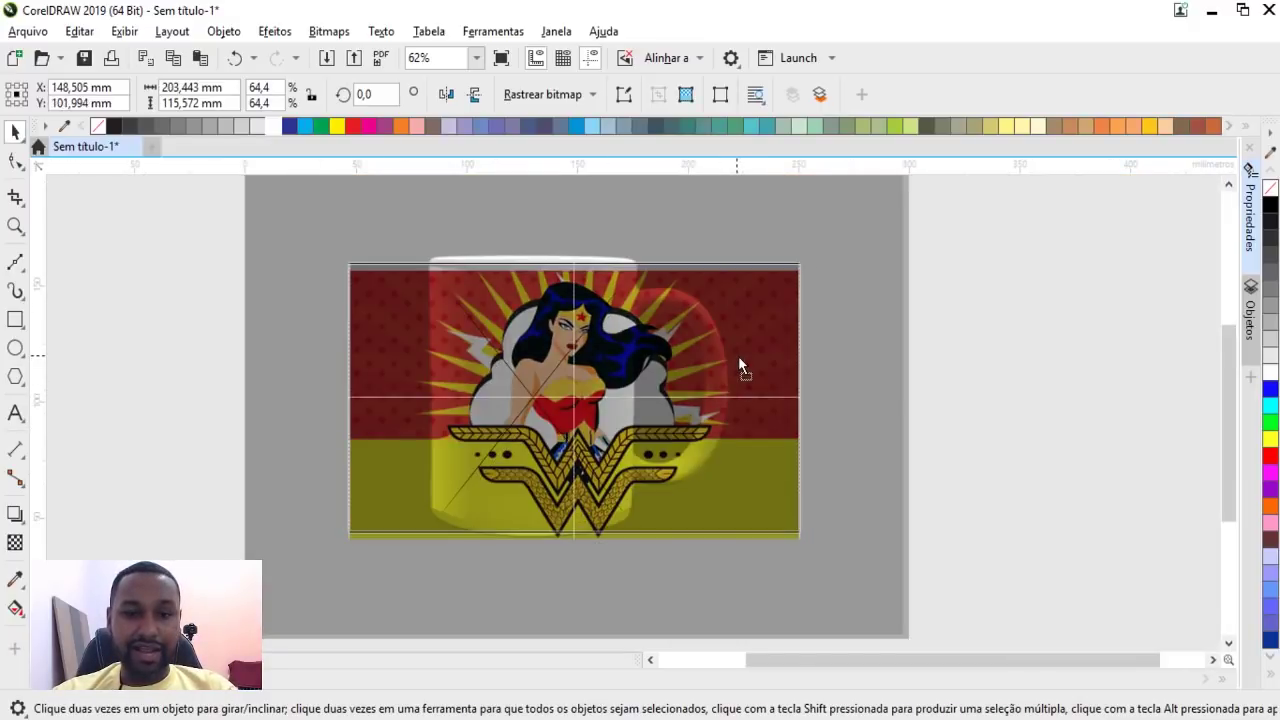
pyautogui.scroll(2, 560, 405)
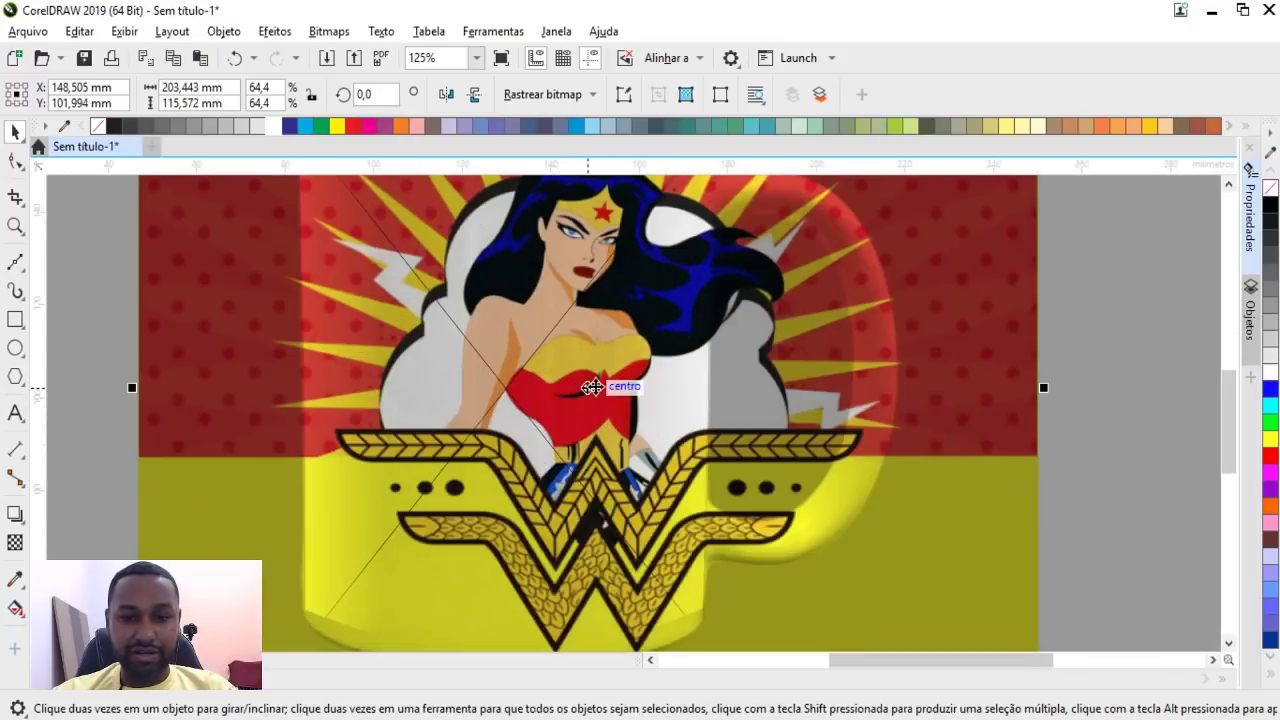
pyautogui.moveTo(590, 387)
pyautogui.mouseDown()
pyautogui.moveTo(667, 425)
pyautogui.moveTo(506, 388)
pyautogui.mouseUp()
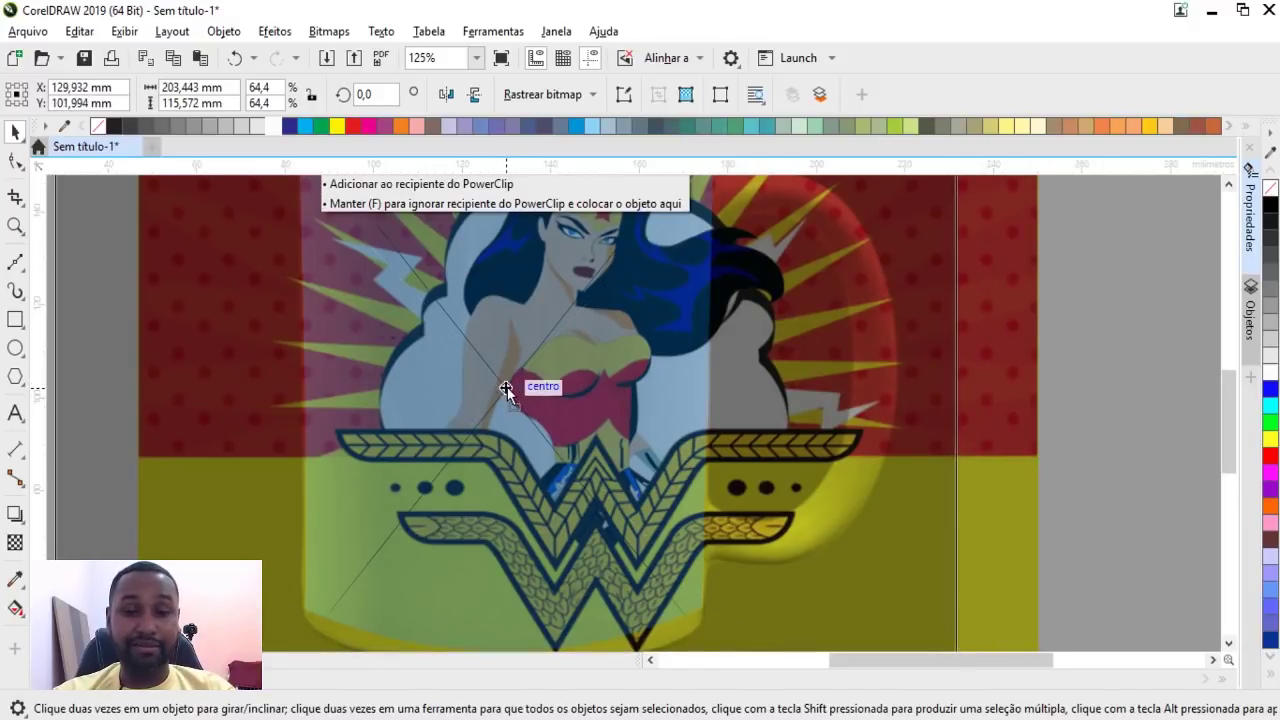
# Step: Drop the illustration into the mug's PowerClip container and darken the background rectangle's grey
pyautogui.moveTo(506, 388); pyautogui.dragTo(507, 387)
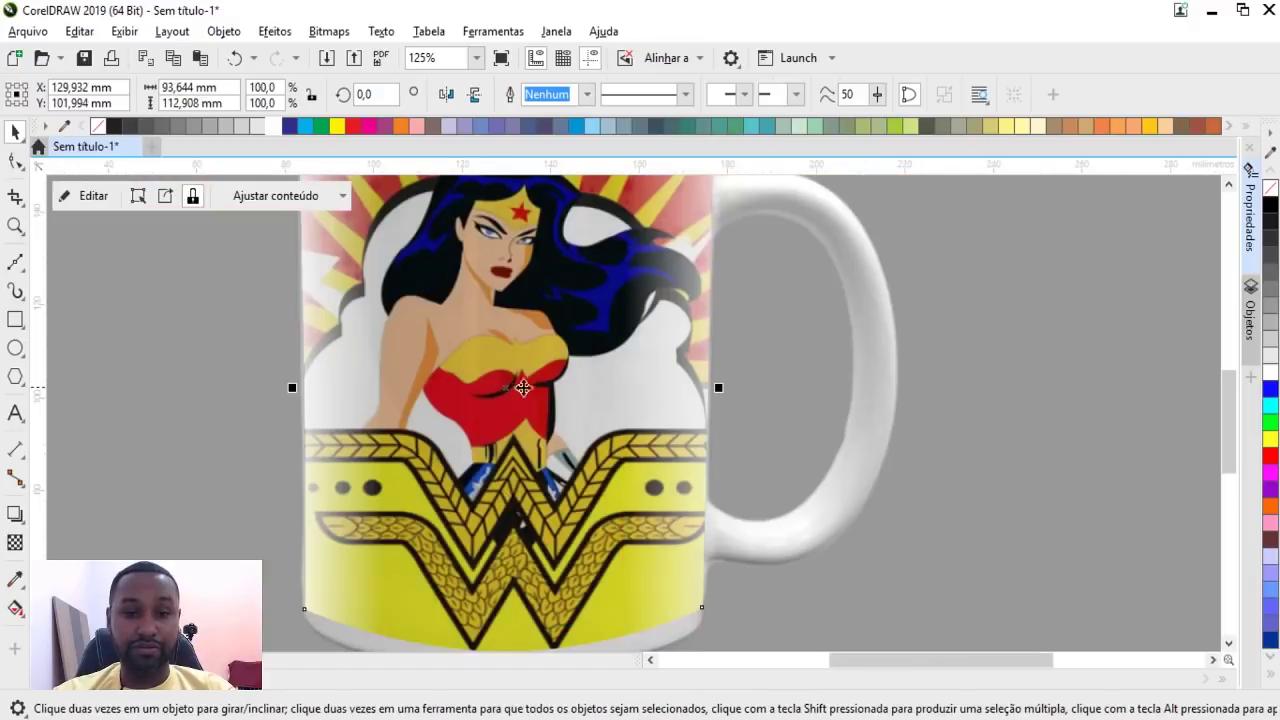
pyautogui.click(535, 400)
pyautogui.scroll(-2, 524, 404)
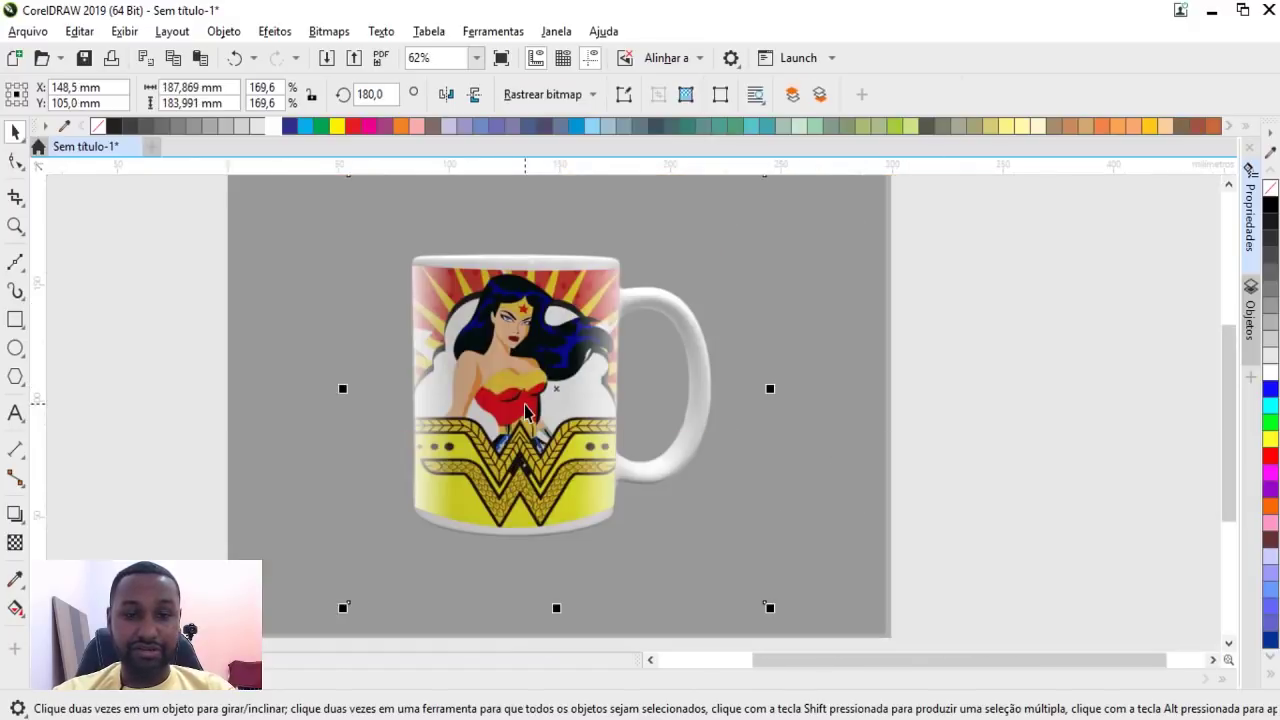
pyautogui.click(251, 339)
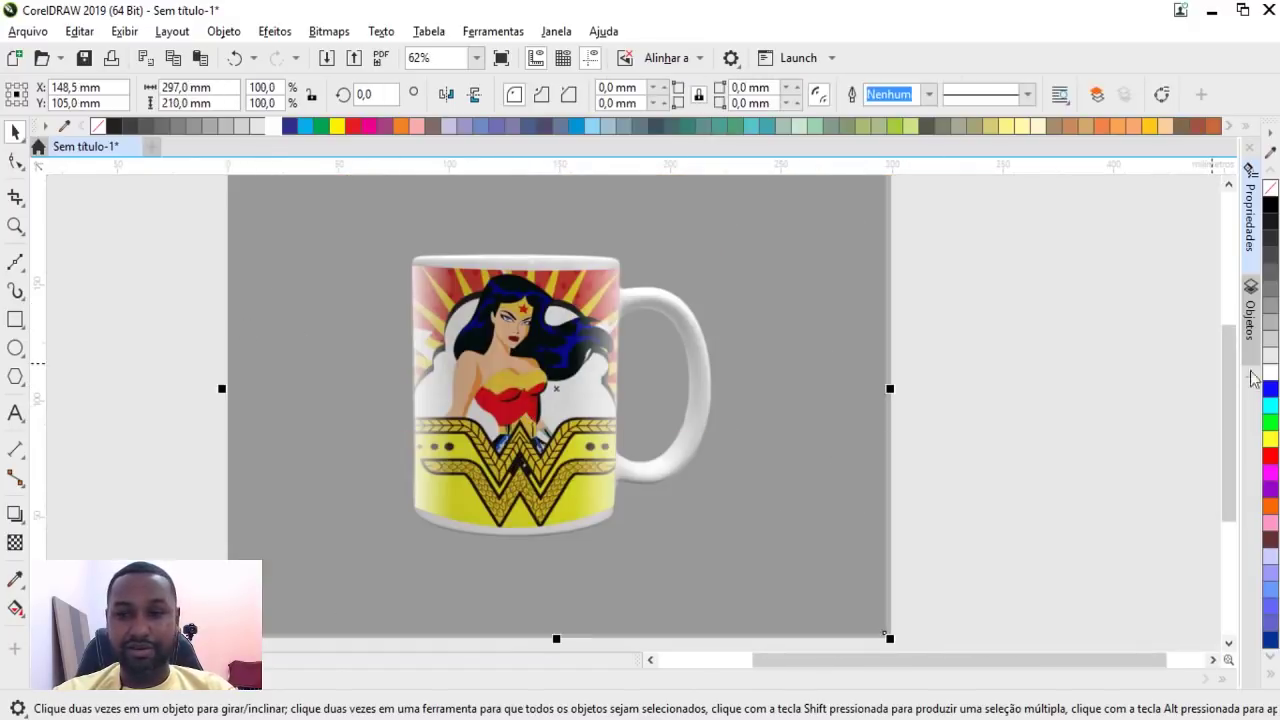
pyautogui.click(1270, 292)
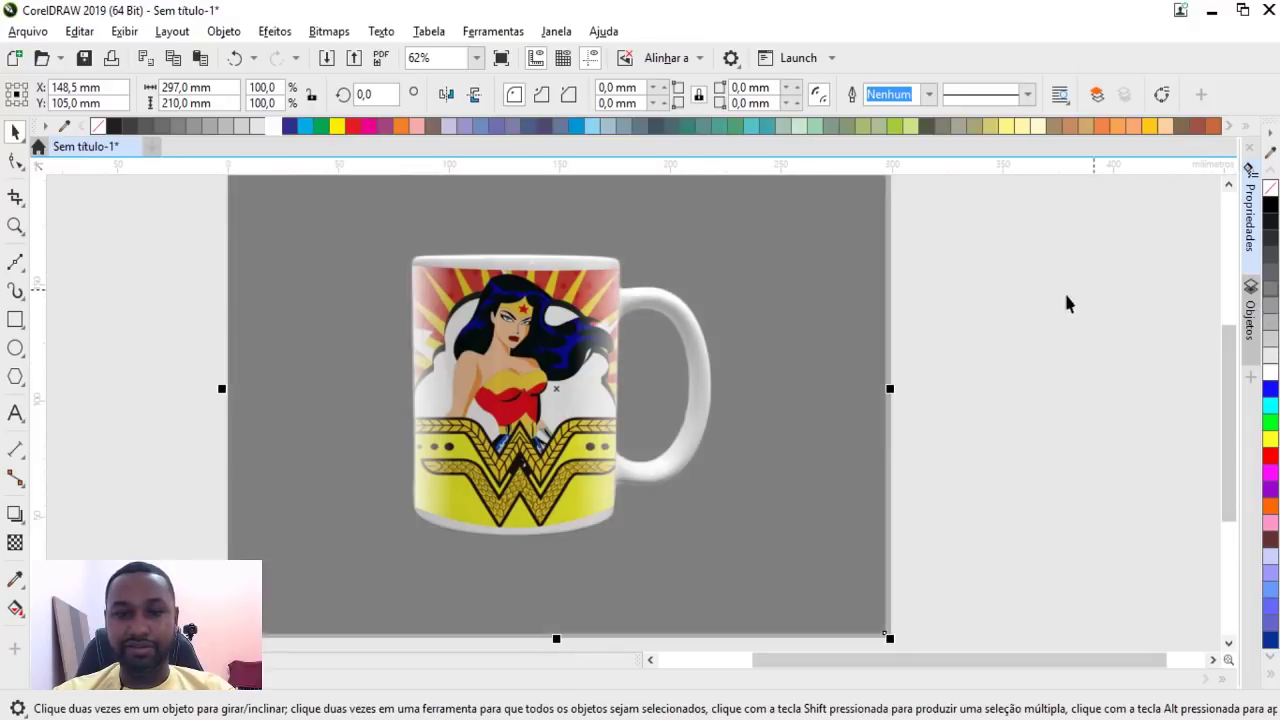
pyautogui.click(1270, 285)
pyautogui.click(1063, 392)
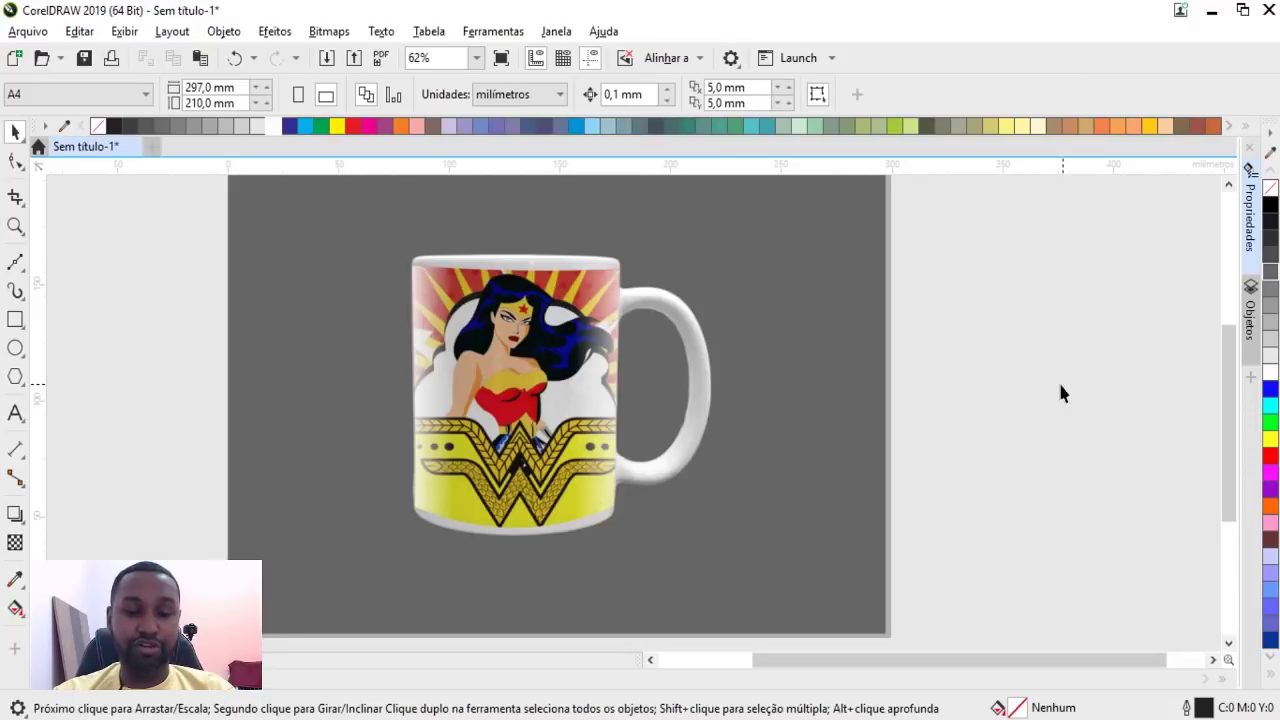
# Step: Copy the retro red Wonder Woman image from the Chrome image results
pyautogui.hotkey('alt', 'Tab')
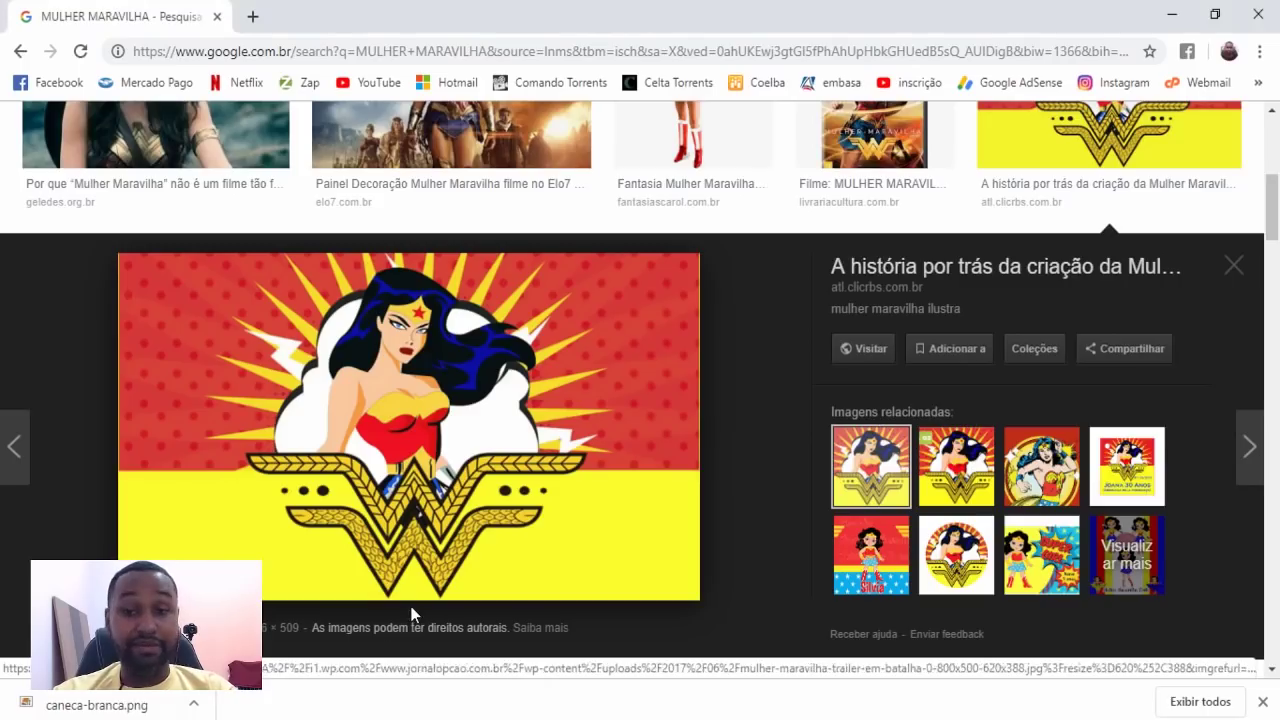
pyautogui.scroll(-1, 630, 458)
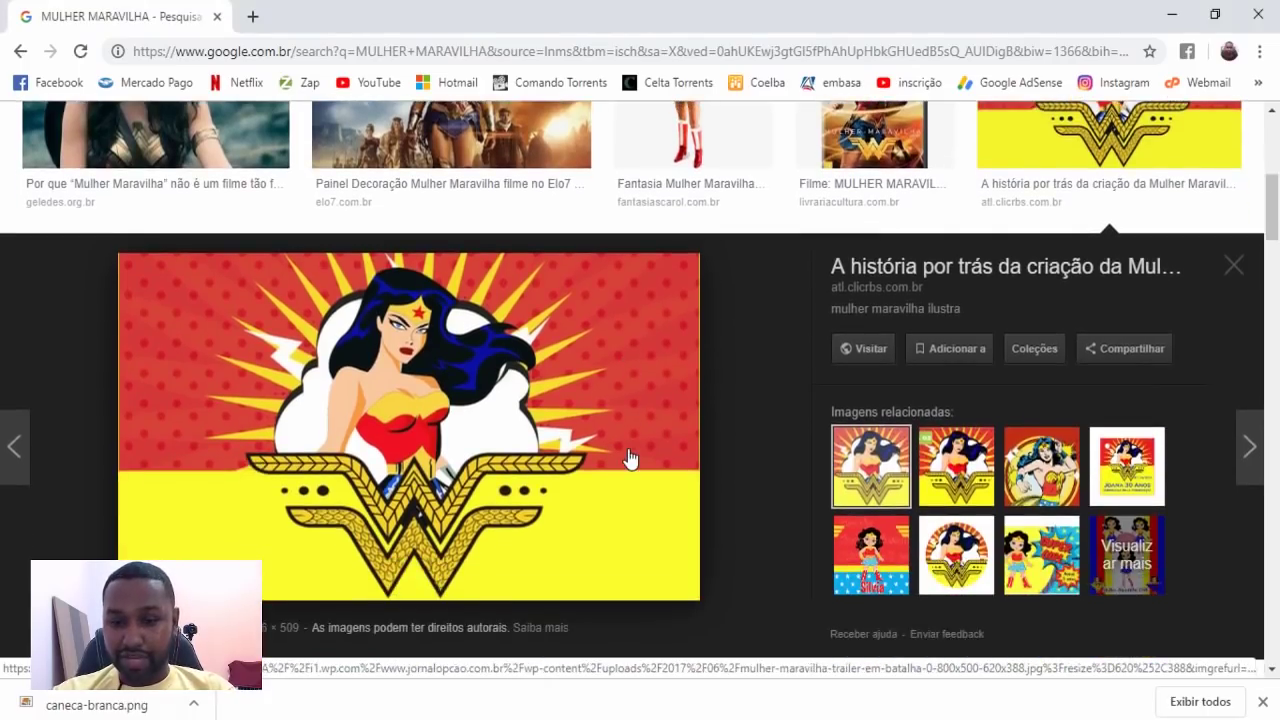
pyautogui.click(1040, 475)
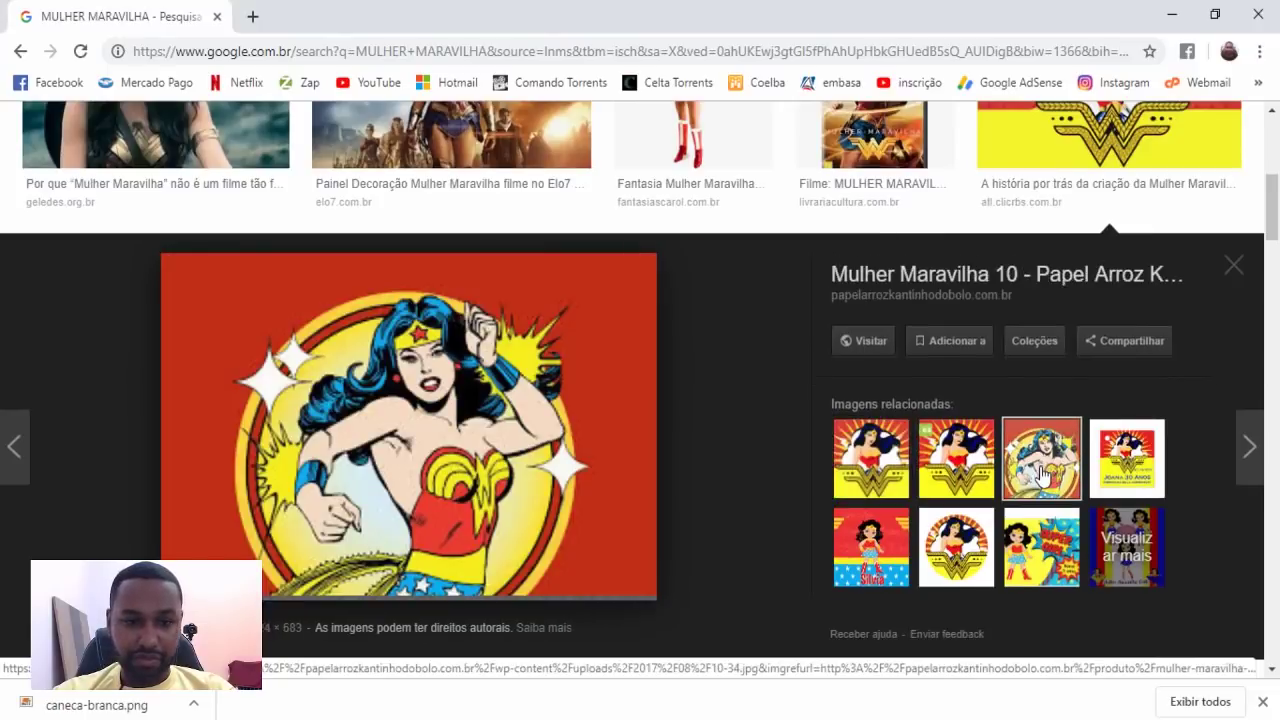
pyautogui.rightClick(379, 395)
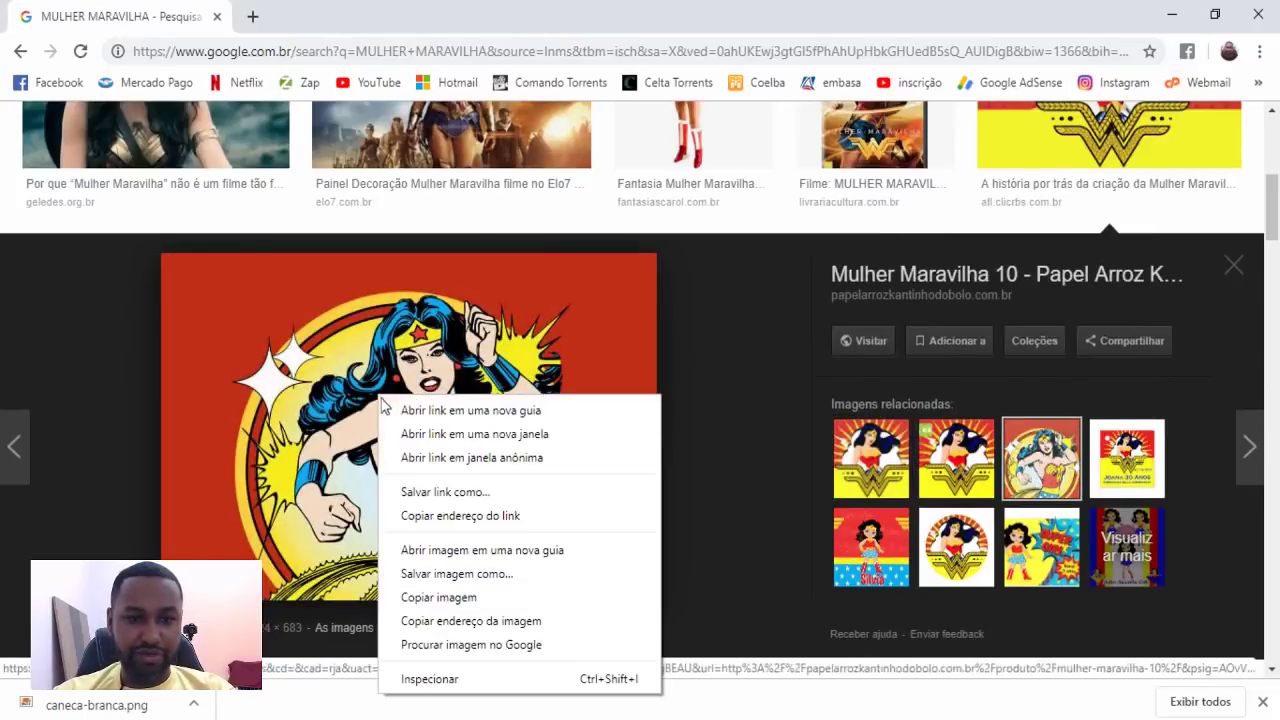
pyautogui.click(448, 597)
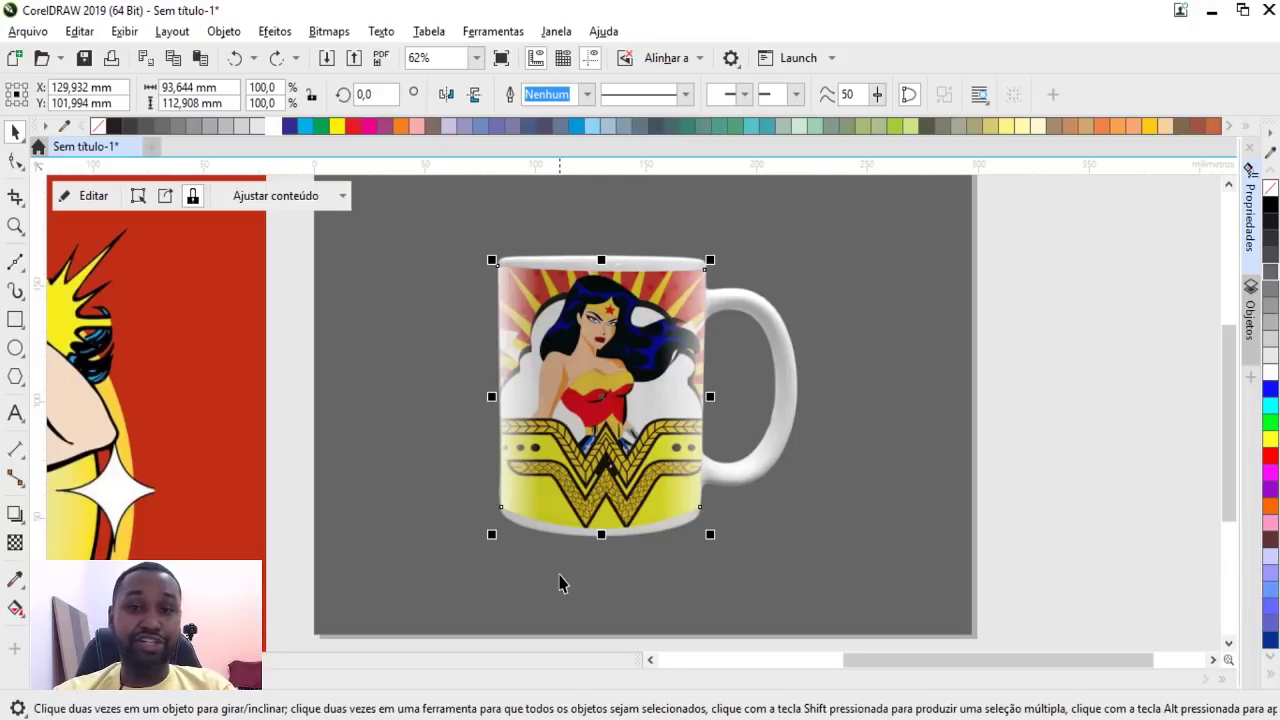
# Step: Edit the mug's PowerClip, delete the old Wonder Woman illustration, and finish editing
pyautogui.click(80, 198)
pyautogui.moveTo(404, 328); pyautogui.dragTo(858, 313)
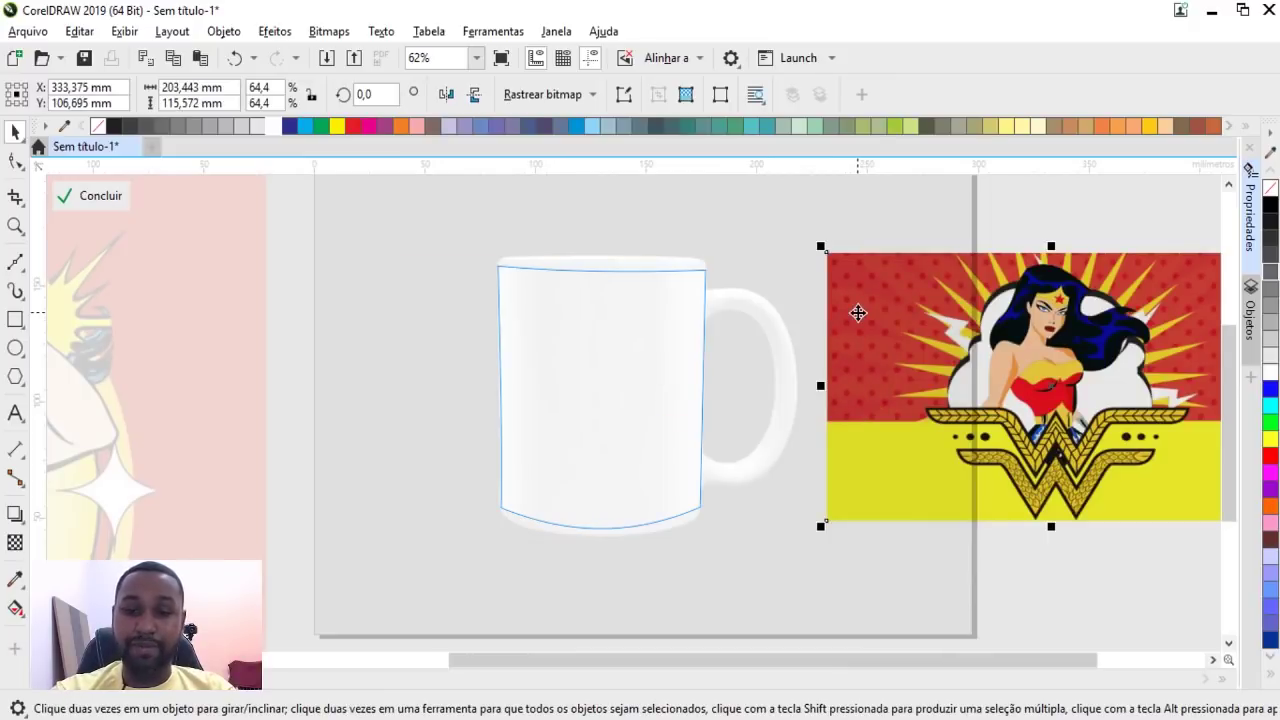
pyautogui.press('Delete')
pyautogui.scroll(-2, 854, 307)
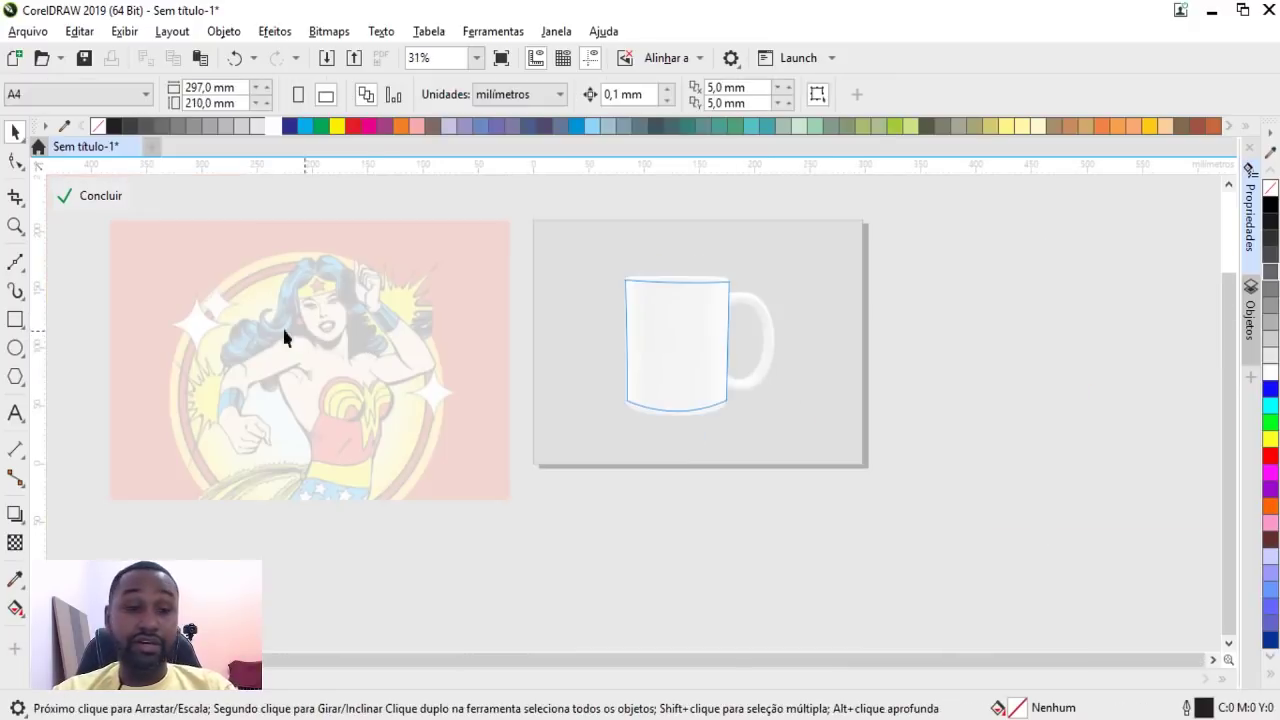
pyautogui.click(106, 200)
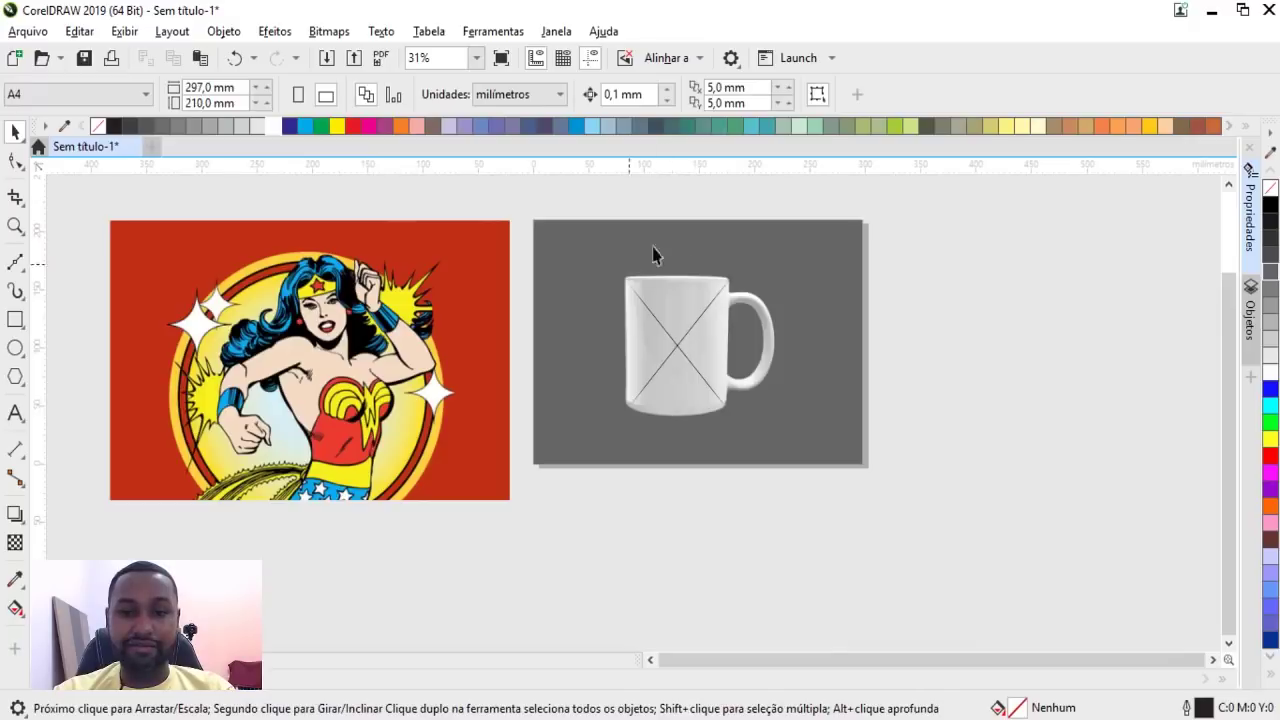
# Step: Set the retro Wonder Woman image's transparency blend mode to Multiplicar
pyautogui.click(308, 376)
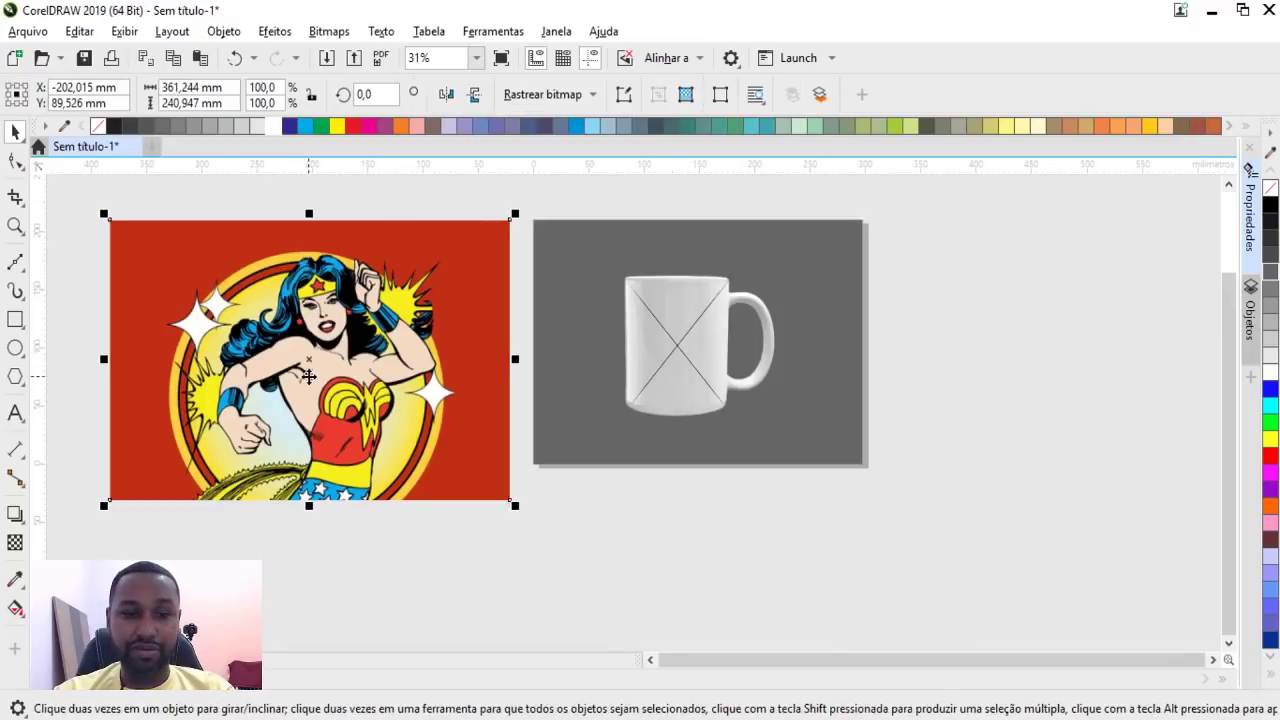
pyautogui.click(14, 544)
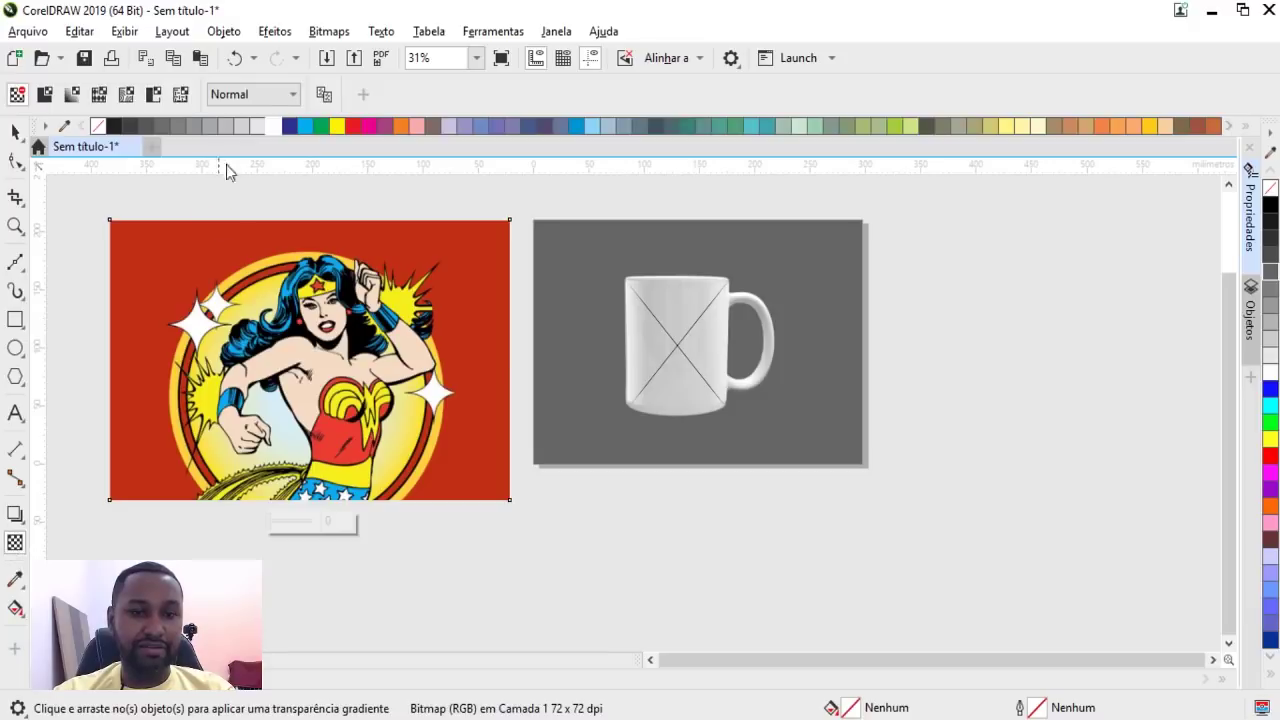
pyautogui.click(262, 94)
pyautogui.click(234, 197)
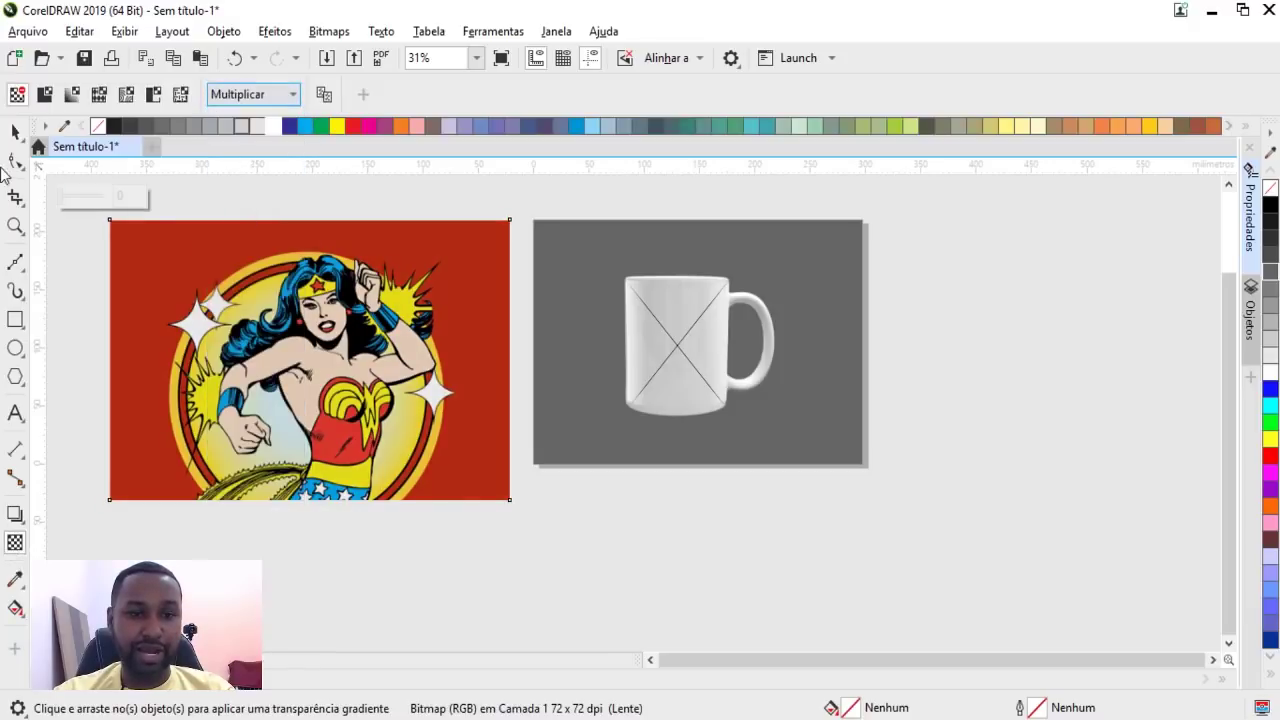
# Step: Drag the retro image into the mug body's PowerClip container
pyautogui.click(15, 131)
pyautogui.moveTo(350, 360)
pyautogui.mouseDown()
pyautogui.moveTo(591, 333)
pyautogui.moveTo(677, 349)
pyautogui.mouseUp()
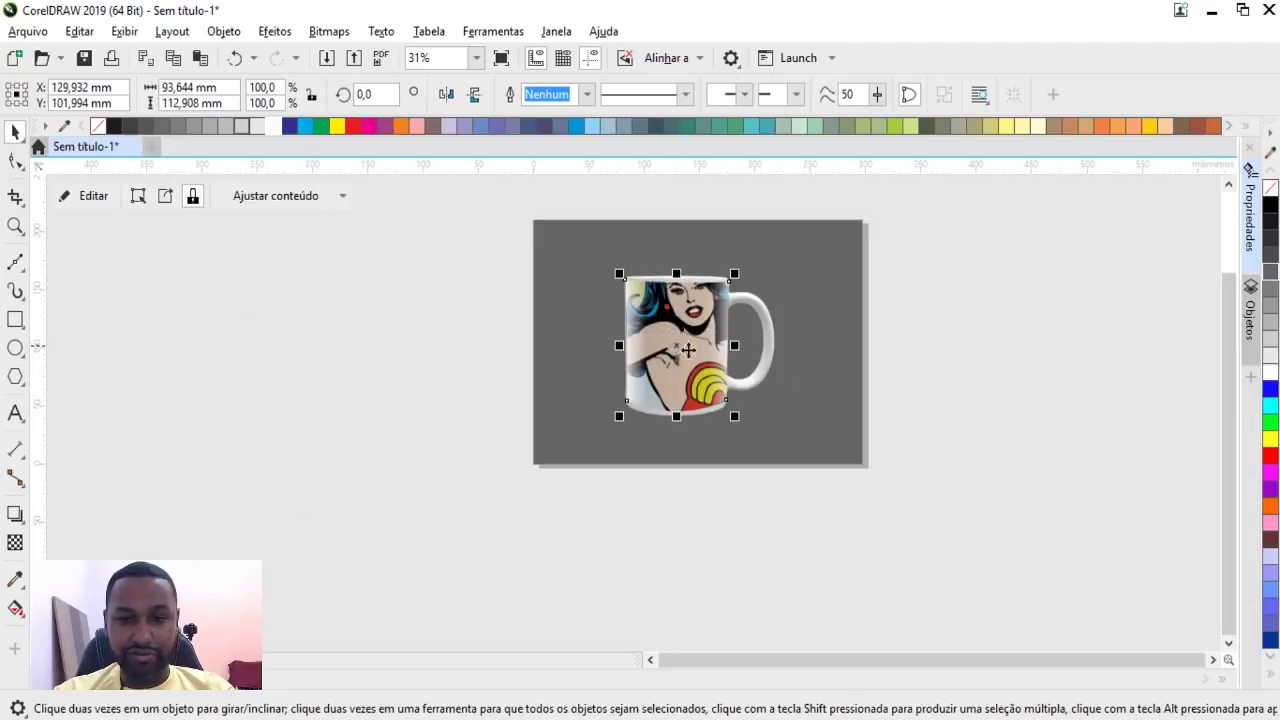
pyautogui.click(1052, 266)
pyautogui.scroll(2, 700, 318)
pyautogui.scroll(2, 700, 318)
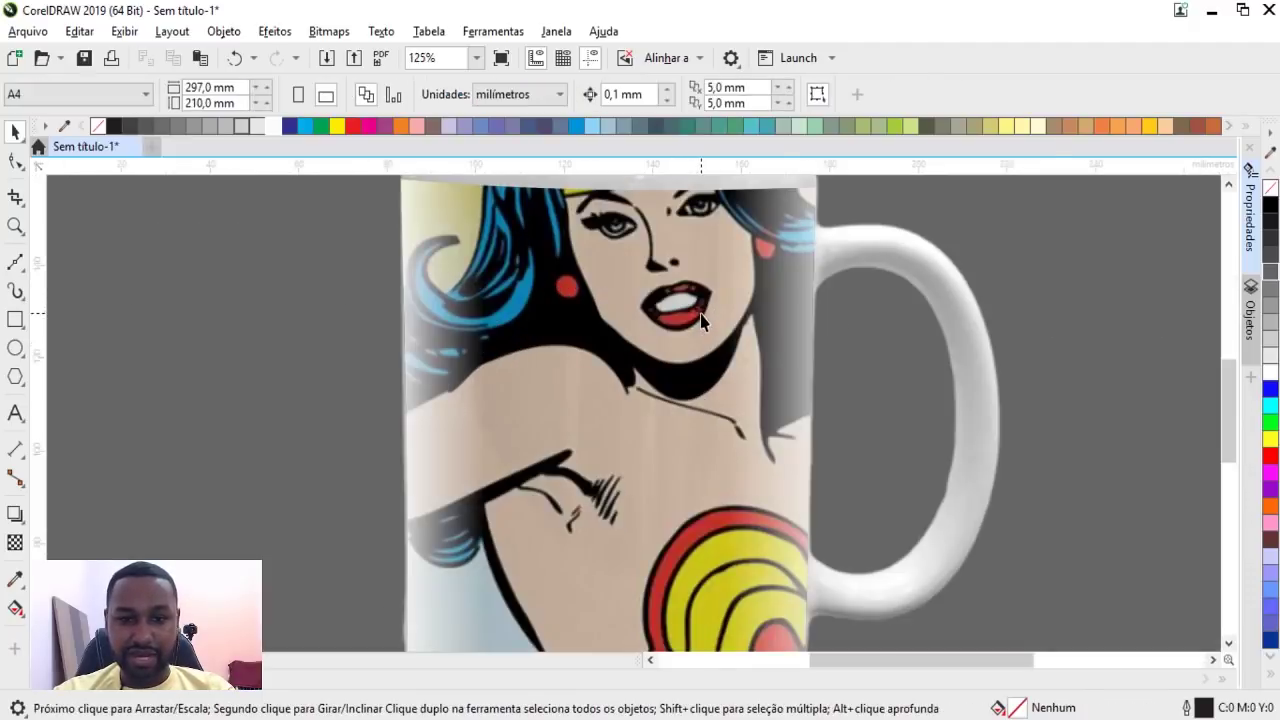
pyautogui.scroll(-1, 676, 342)
pyautogui.click(676, 342)
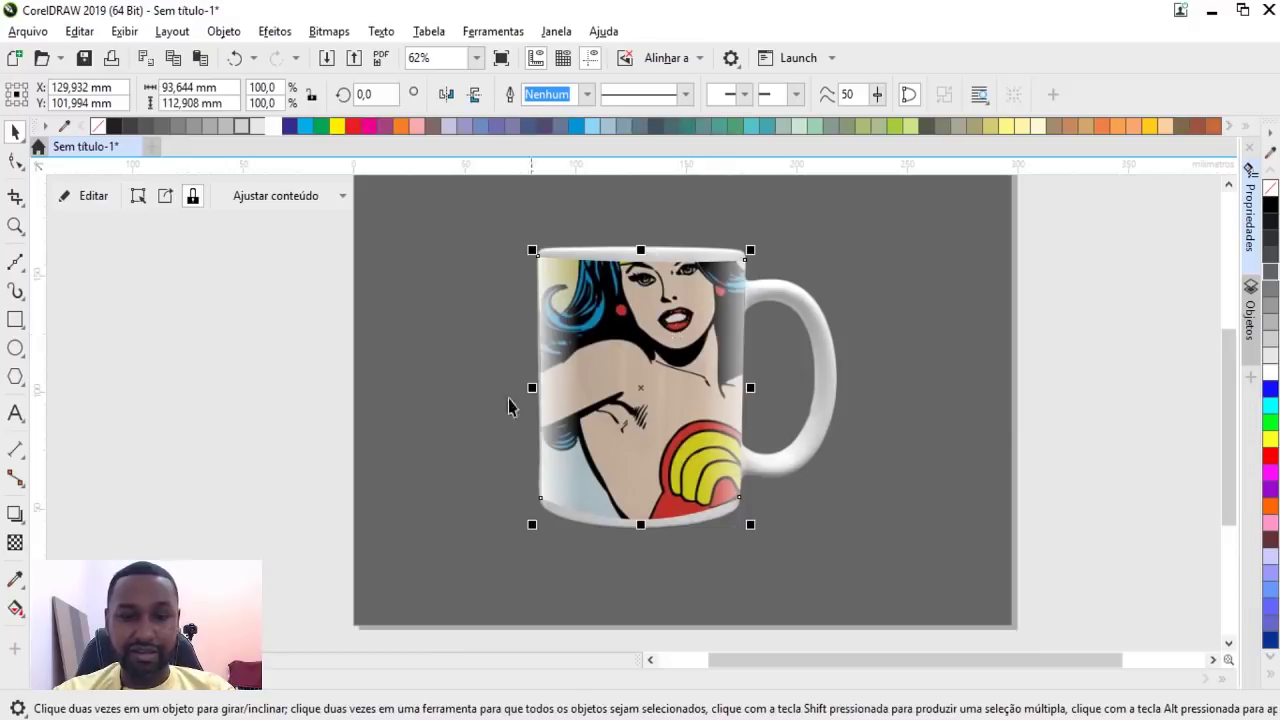
# Step: Scale the clipped retro image to 49.3% (about 178 × 119 mm) inside the mug
pyautogui.click(90, 197)
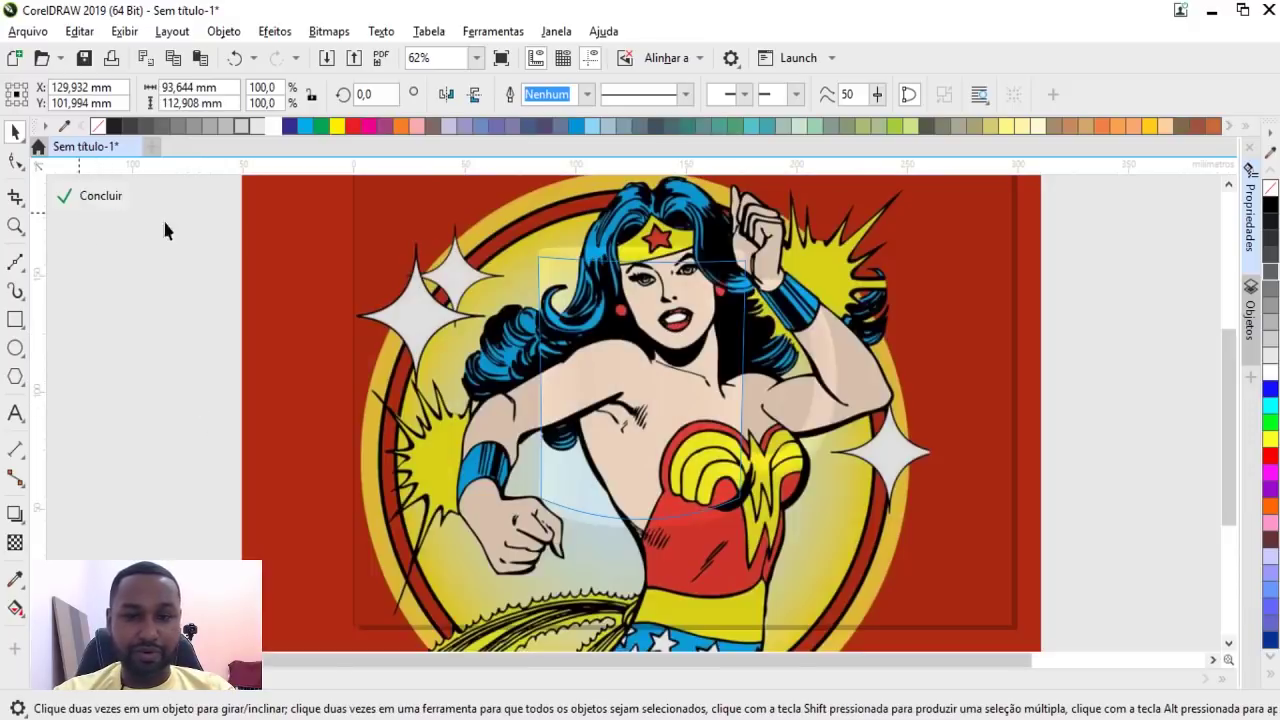
pyautogui.click(971, 294)
pyautogui.scroll(-1, 919, 281)
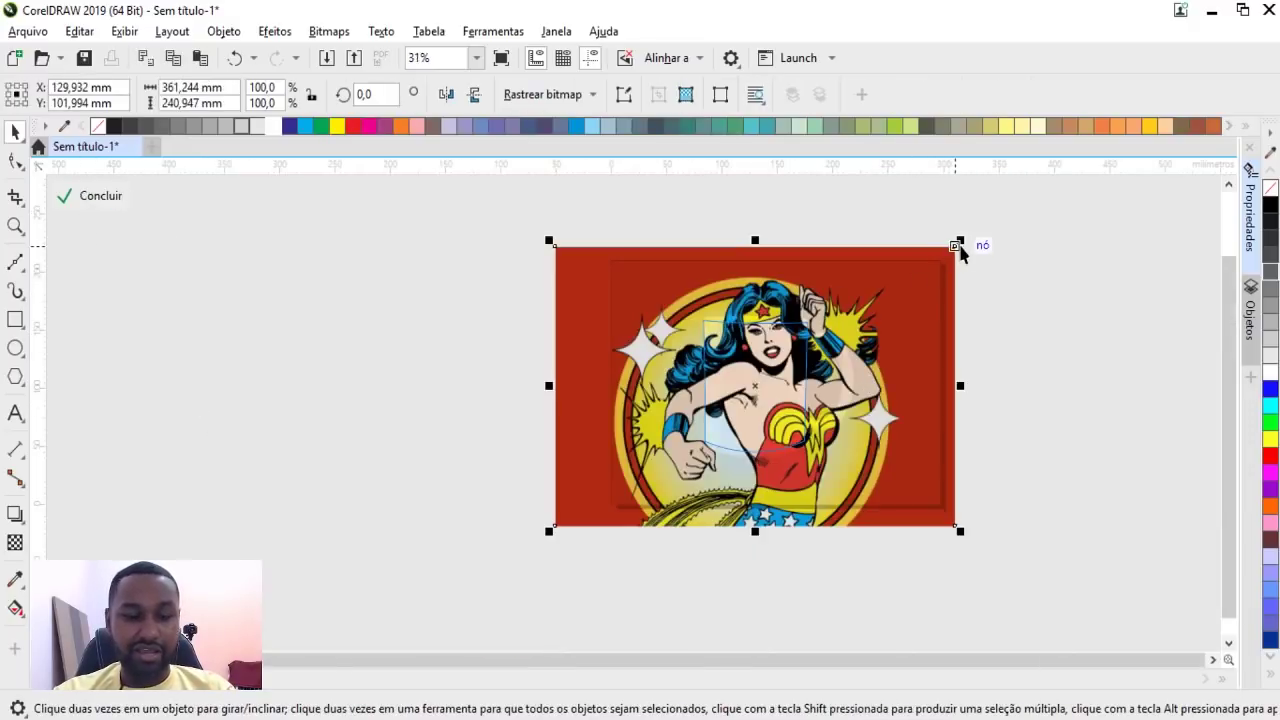
pyautogui.moveTo(958, 248); pyautogui.dragTo(893, 318)
pyautogui.scroll(1, 729, 398)
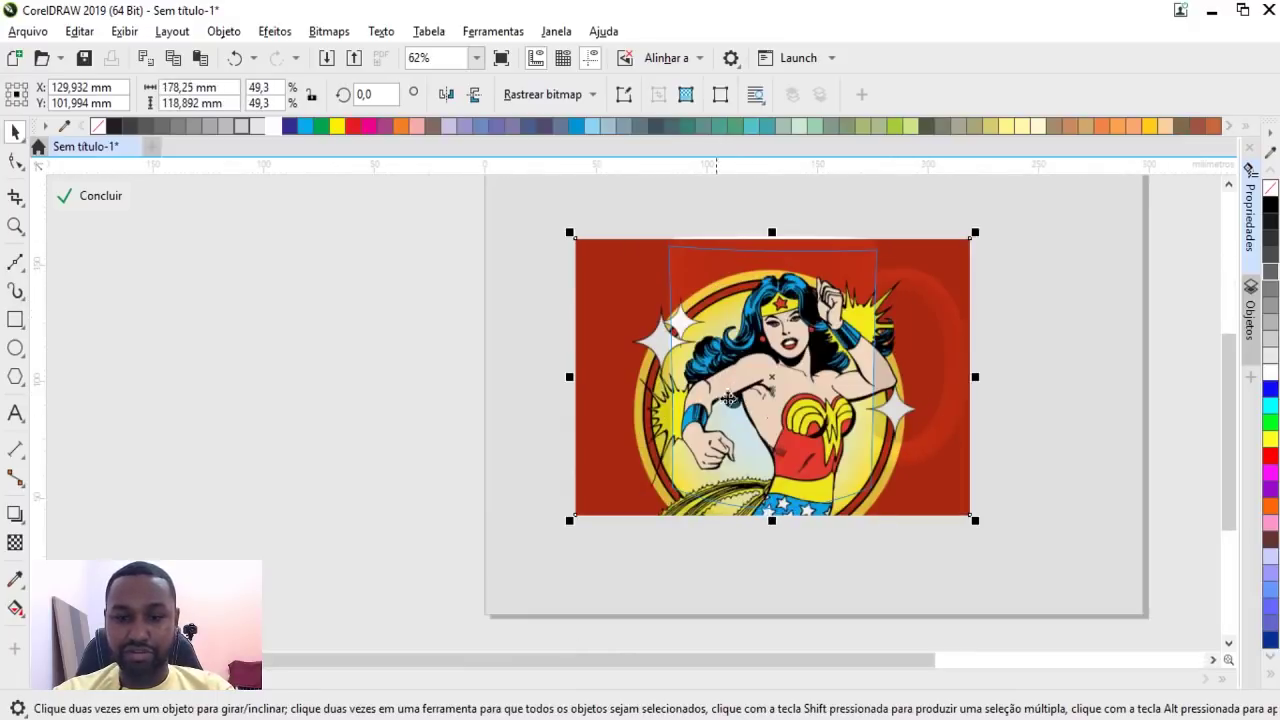
pyautogui.click(108, 205)
pyautogui.click(255, 360)
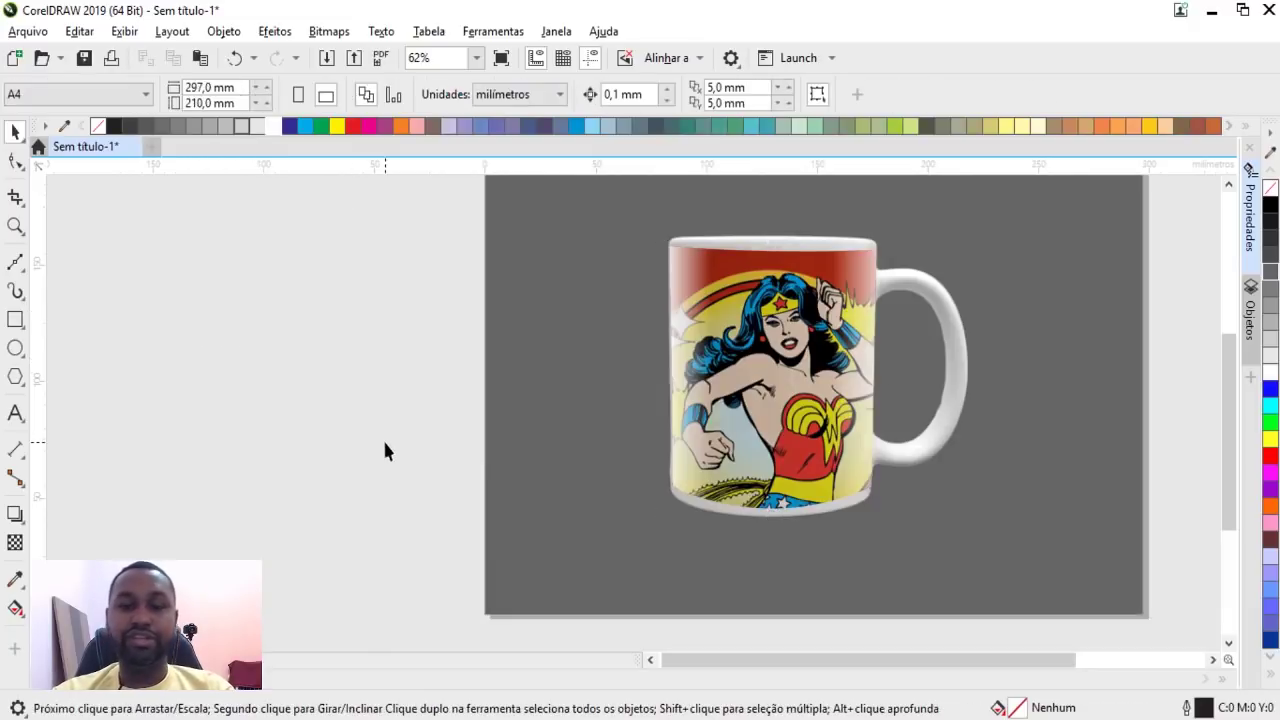